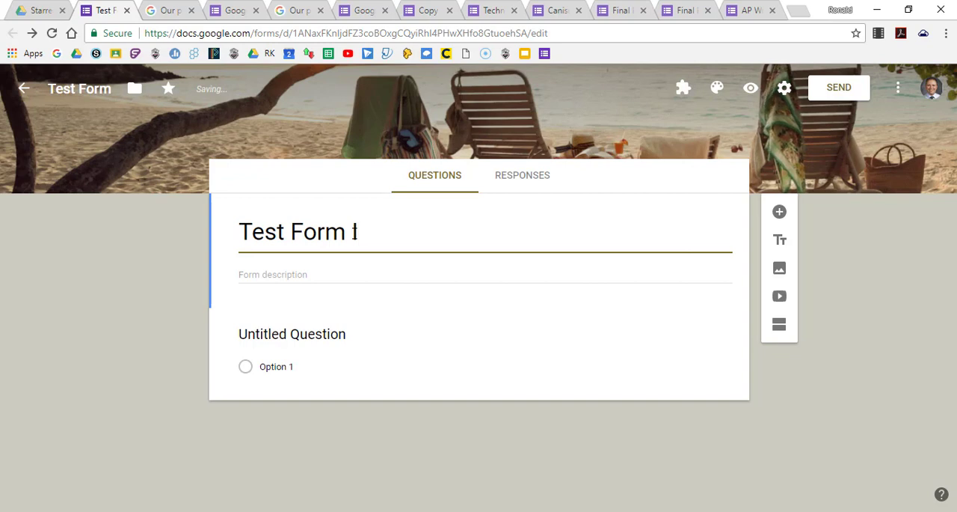
{"action": "triple_click", "coordinate": [324, 223]}
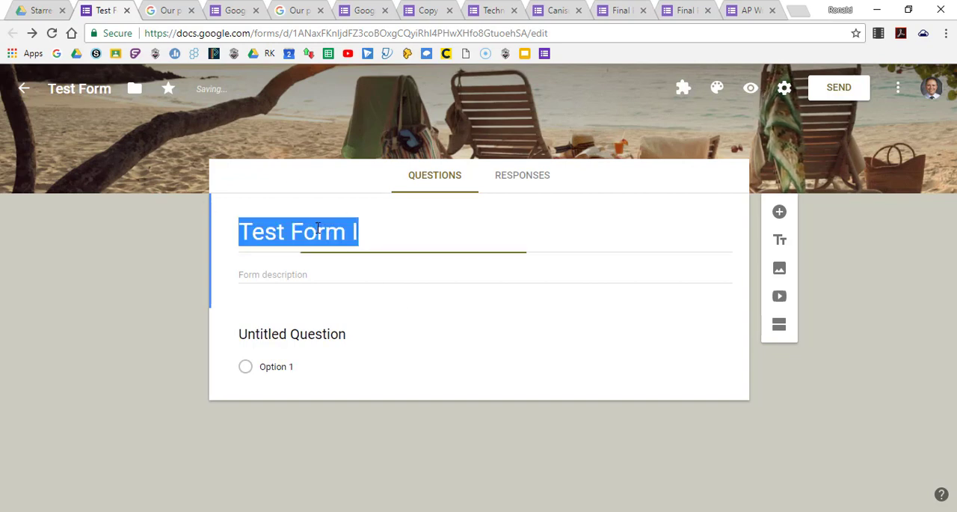
{"action": "left_click", "coordinate": [103, 92]}
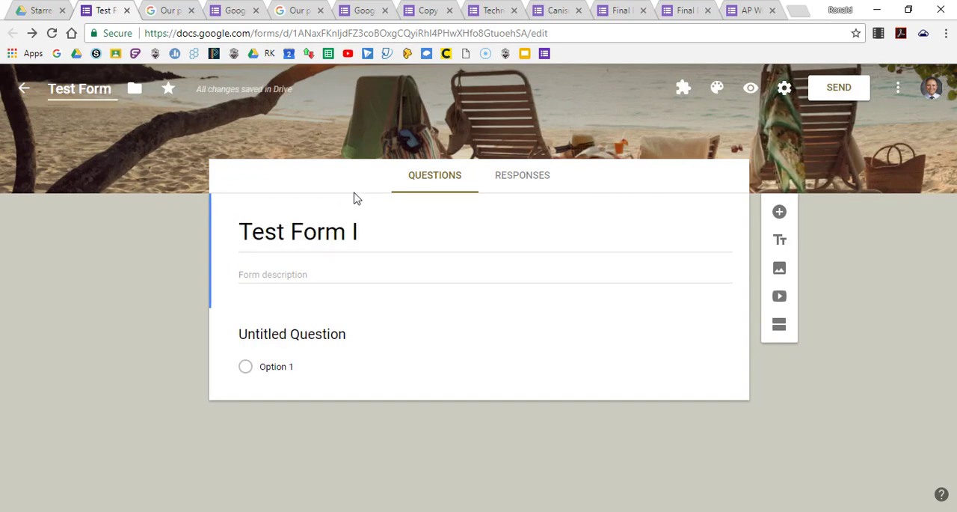
{"action": "left_click", "coordinate": [377, 234]}
{"action": "left_click", "coordinate": [374, 235]}
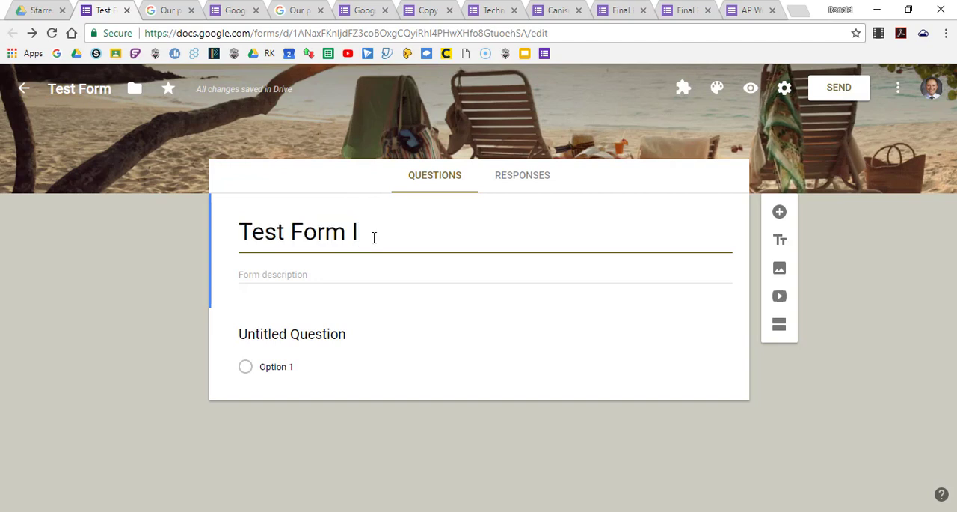
{"action": "left_click", "coordinate": [284, 275]}
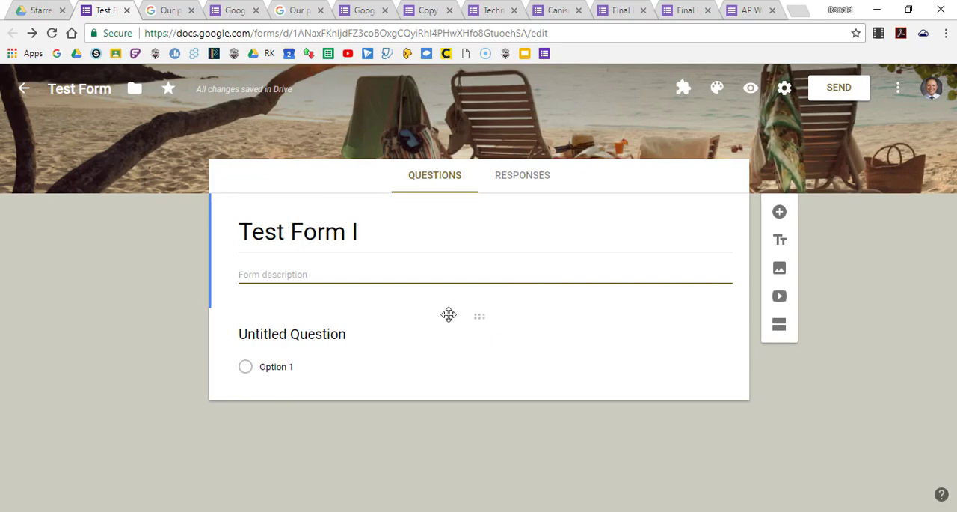
{"action": "key", "text": "ctrl+plus"}
{"action": "key", "text": "ctrl+plus"}
{"action": "key", "text": "ctrl+plus"}
{"action": "key", "text": "ctrl+plus"}
{"action": "key", "text": "ctrl+minus"}
{"action": "key", "text": "ctrl+minus"}
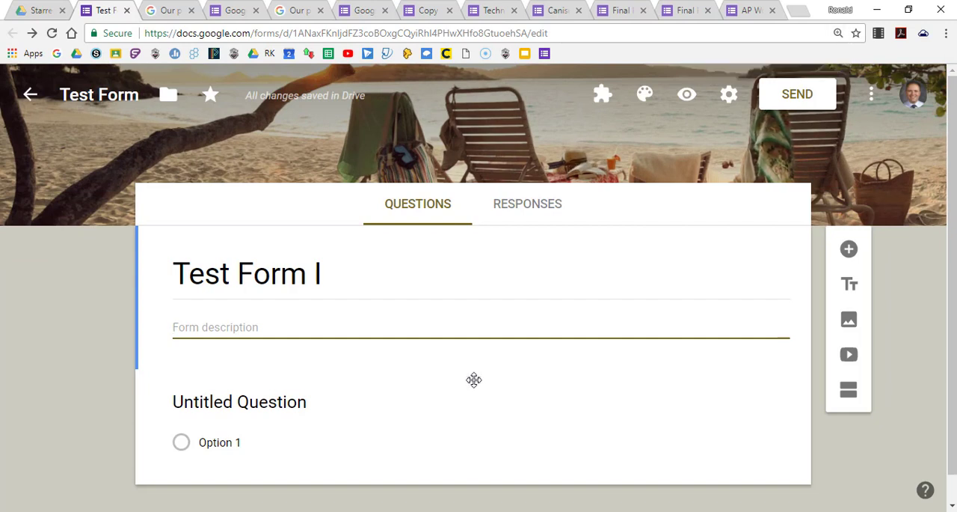
{"action": "mouse_move", "coordinate": [474, 377]}
{"action": "left_mouse_down"}
{"action": "mouse_move", "coordinate": [480, 371]}
{"action": "mouse_move", "coordinate": [475, 395]}
{"action": "mouse_move", "coordinate": [477, 375]}
{"action": "left_mouse_up"}
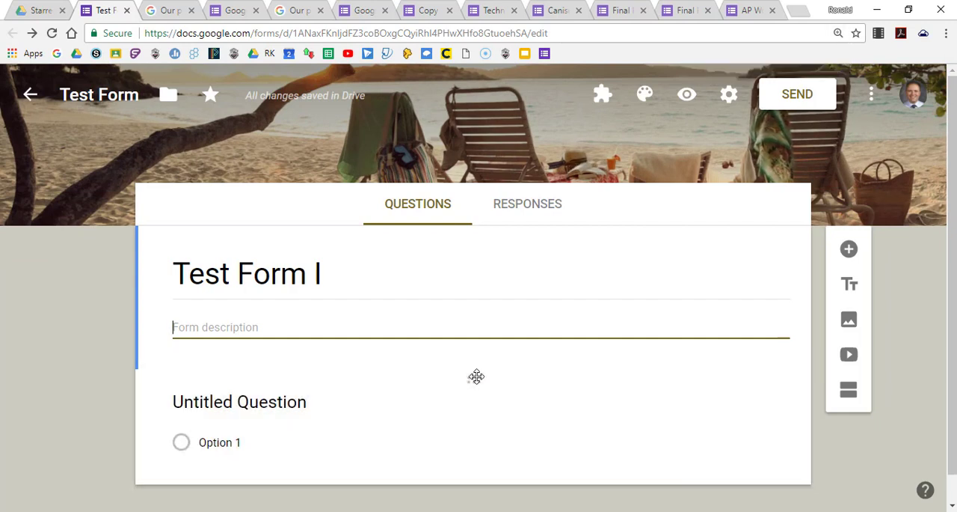
Change the untitled question's type from Multiple choice to Dropdown.
{"action": "left_click", "coordinate": [566, 413]}
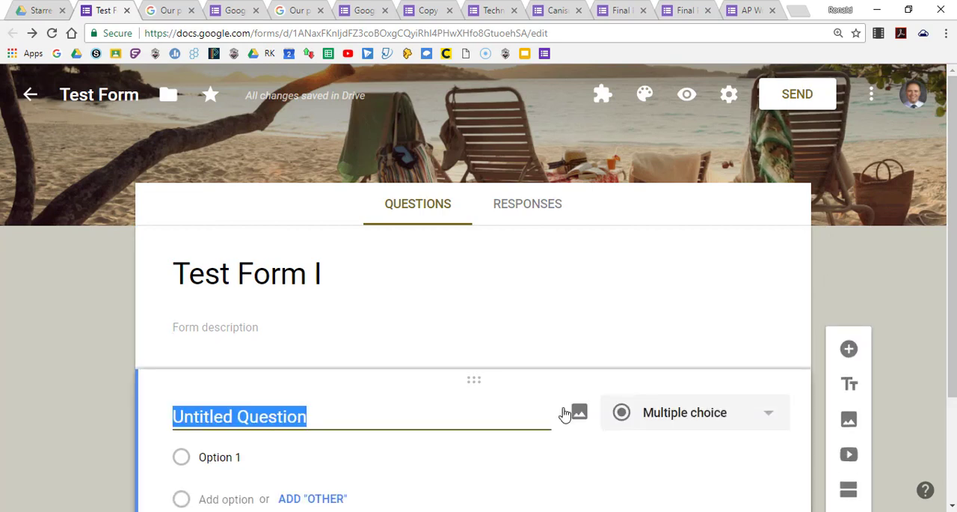
{"action": "key", "text": "ctrl+minus"}
{"action": "key", "text": "ctrl+minus"}
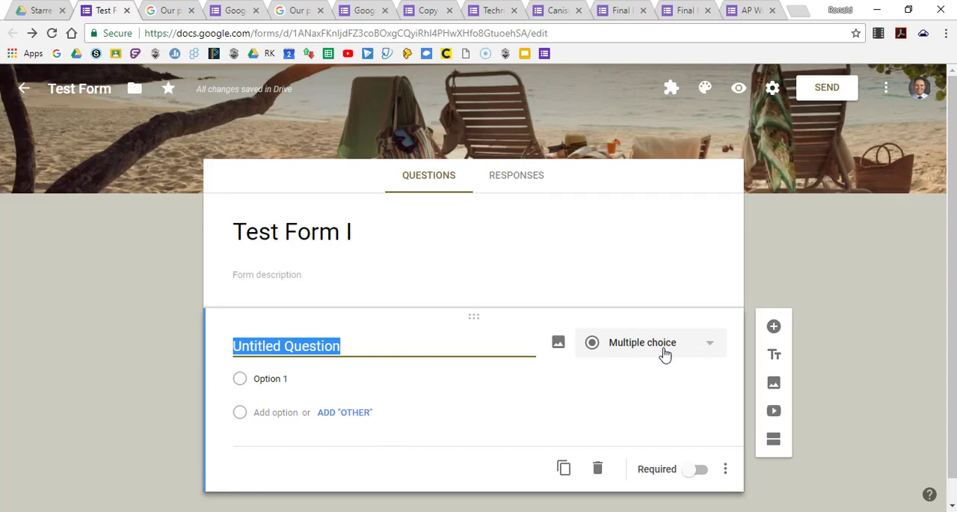
{"action": "left_click", "coordinate": [711, 349]}
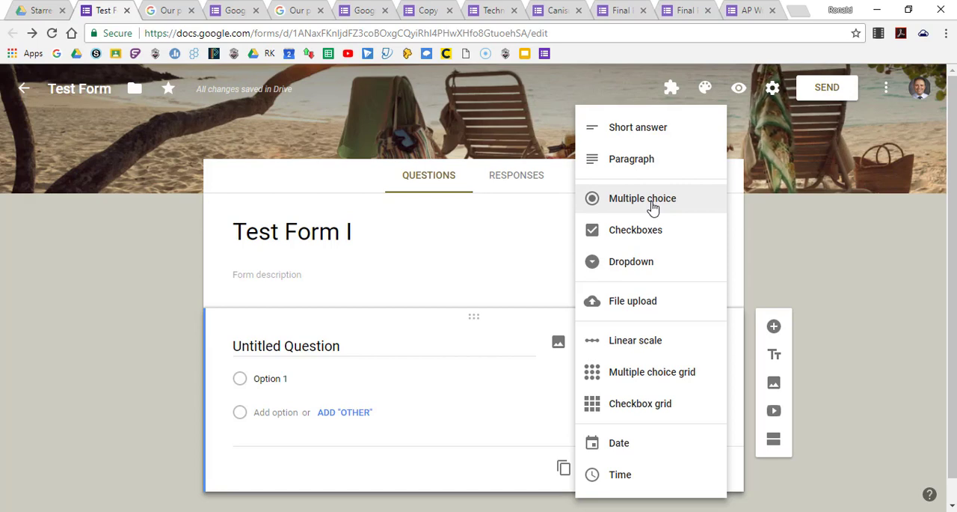
{"action": "left_click", "coordinate": [640, 268]}
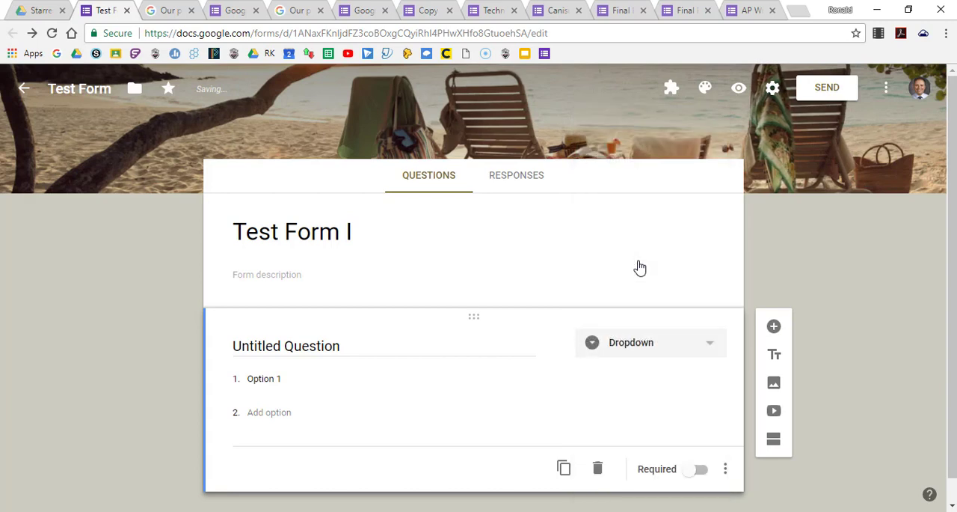
Add Option 2 and Option 3 as further choices of the dropdown question.
{"action": "left_click", "coordinate": [356, 379]}
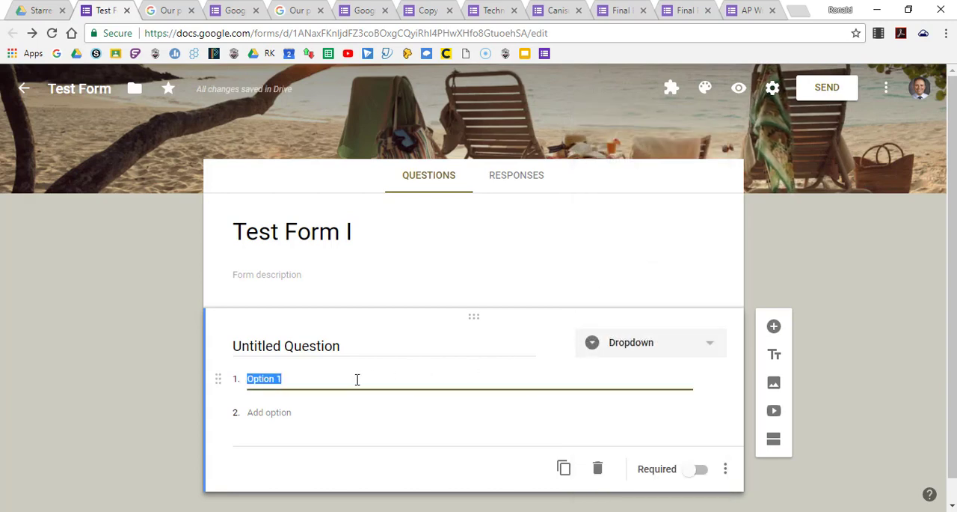
{"action": "left_click", "coordinate": [303, 418]}
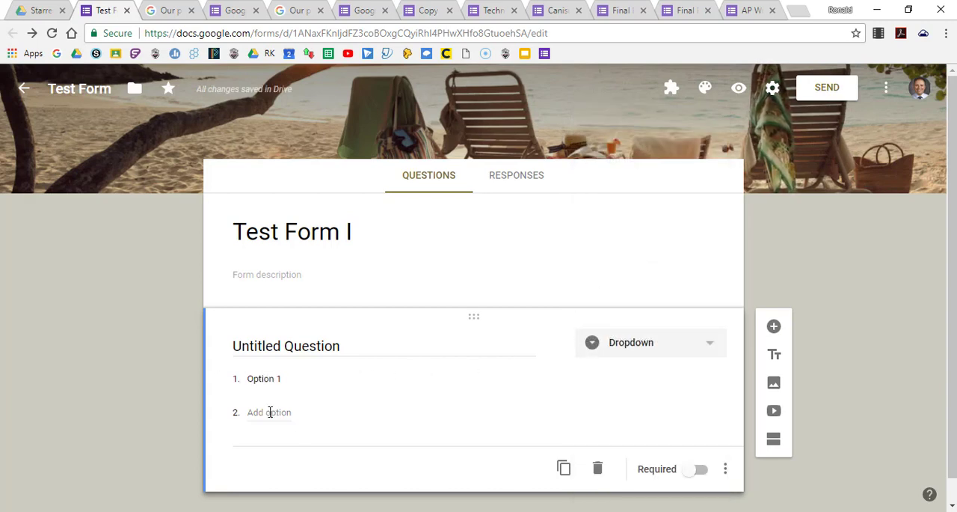
{"action": "left_click", "coordinate": [270, 413]}
{"action": "left_click", "coordinate": [269, 446]}
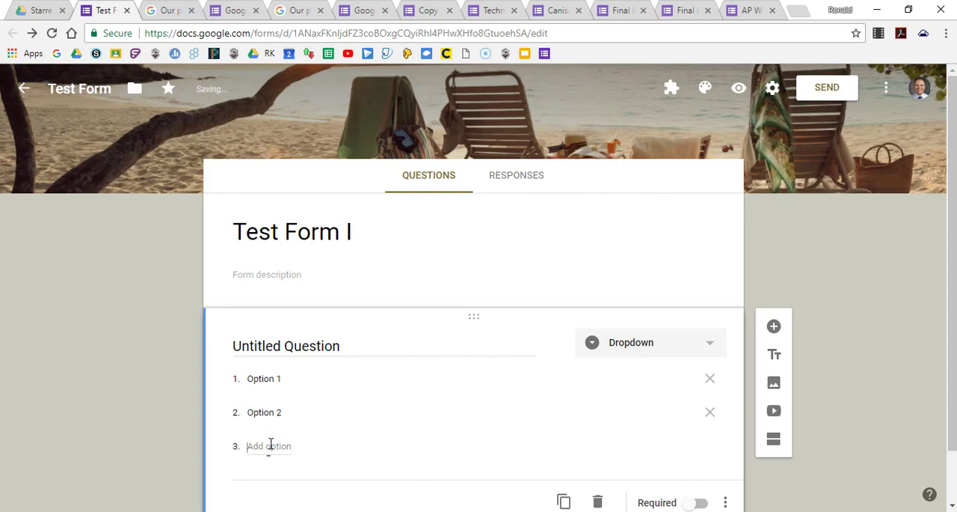
Preview the form, look through the choices of the dropdown question, and close the preview.
{"action": "left_click", "coordinate": [739, 90]}
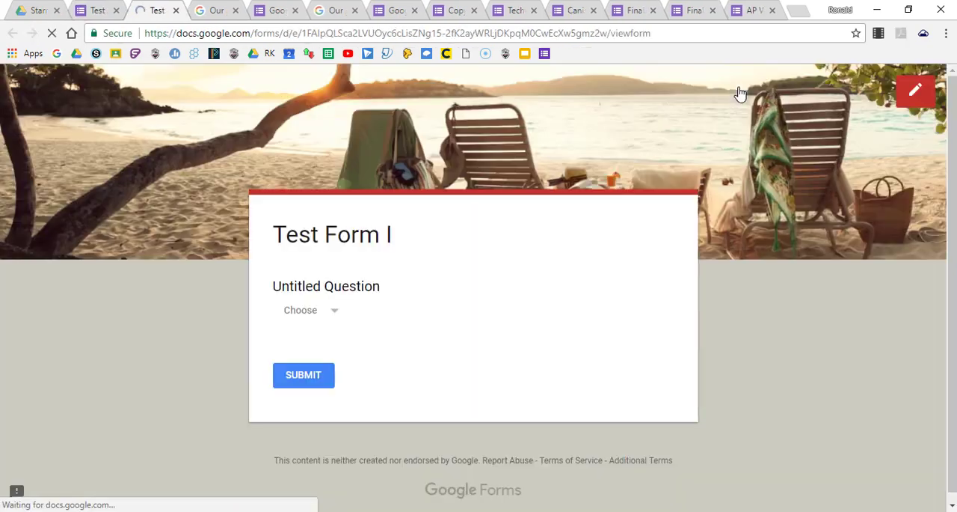
{"action": "left_click", "coordinate": [335, 314]}
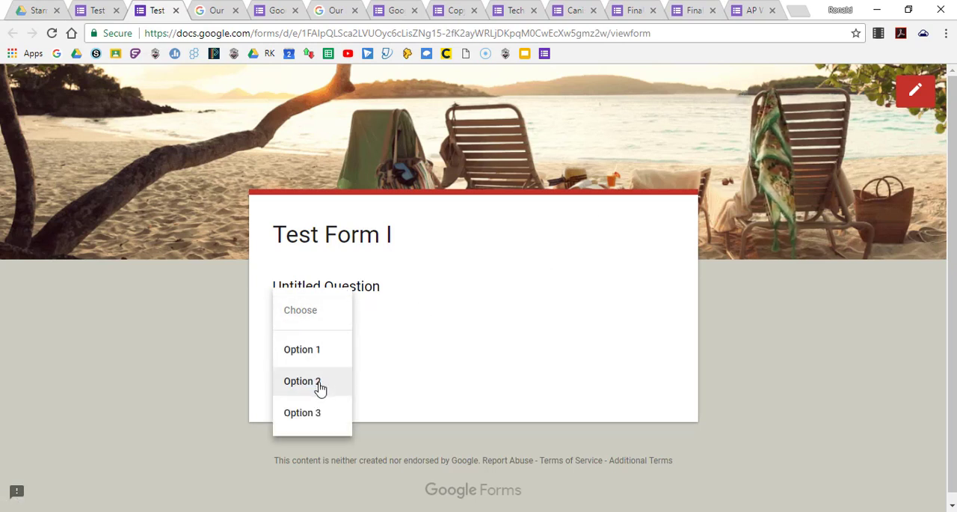
{"action": "left_click", "coordinate": [478, 315]}
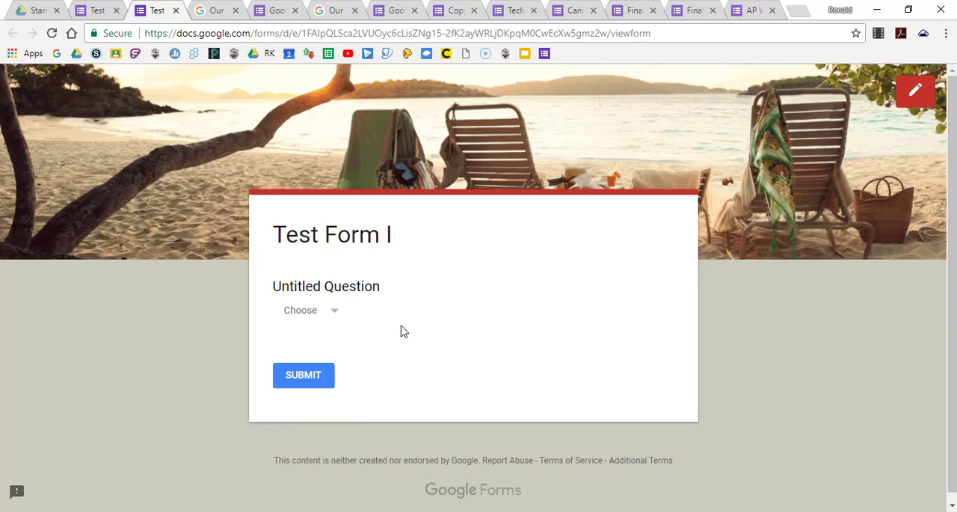
{"action": "left_click", "coordinate": [176, 10]}
Move Option 1 to the end of the dropdown choices and remove Option 2 and Option 3.
{"action": "scroll", "coordinate": [528, 370], "scroll_direction": "down", "scroll_amount": 2}
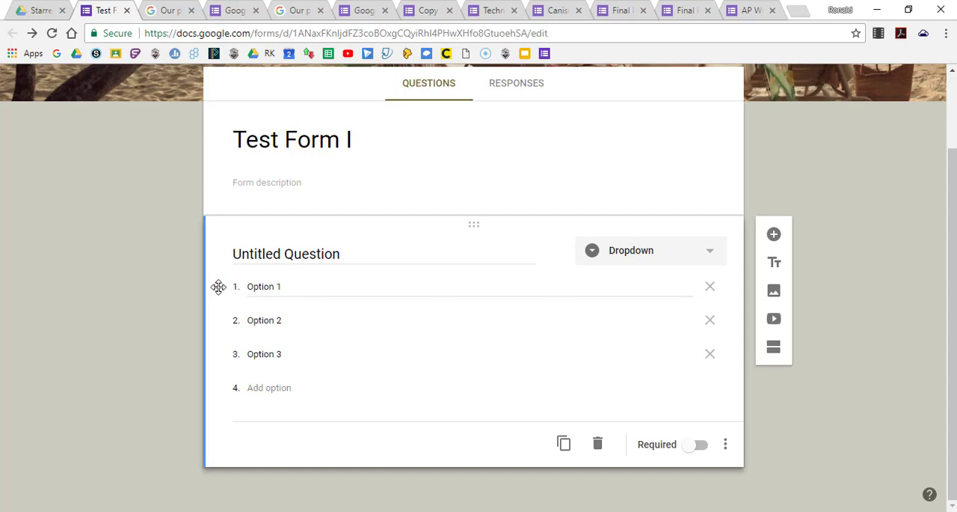
{"action": "left_click_drag", "start_coordinate": [218, 286], "coordinate": [247, 353]}
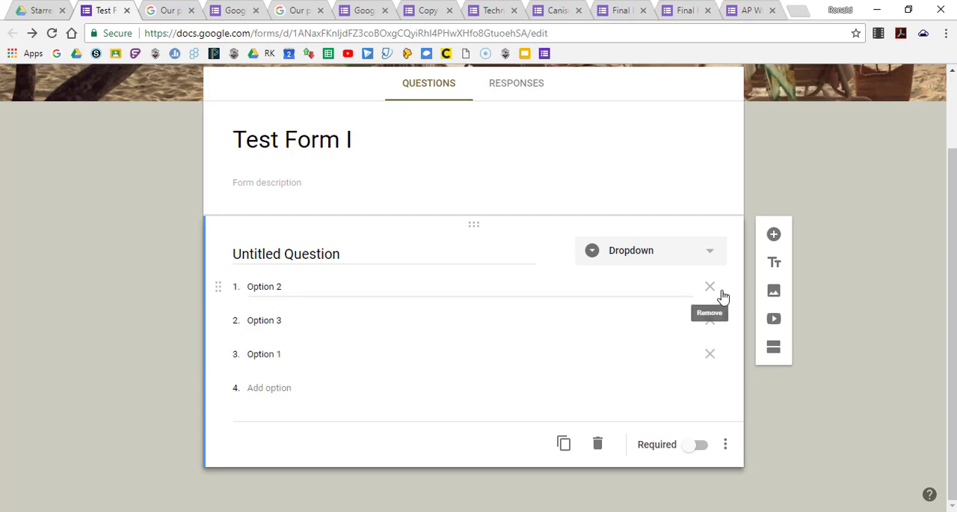
{"action": "left_click", "coordinate": [711, 291]}
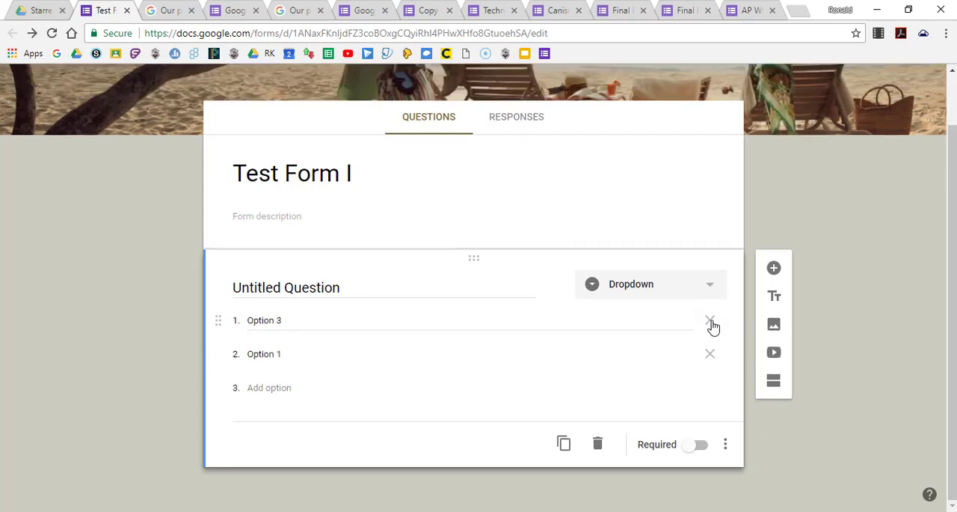
{"action": "left_click", "coordinate": [711, 323]}
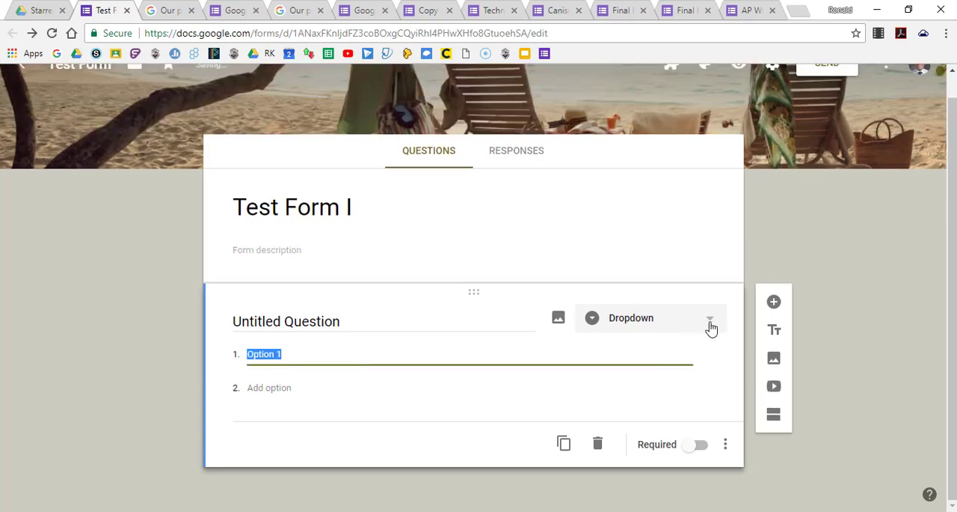
Change the question's type to File upload and agree to let respondents upload files to Drive.
{"action": "left_click", "coordinate": [711, 323]}
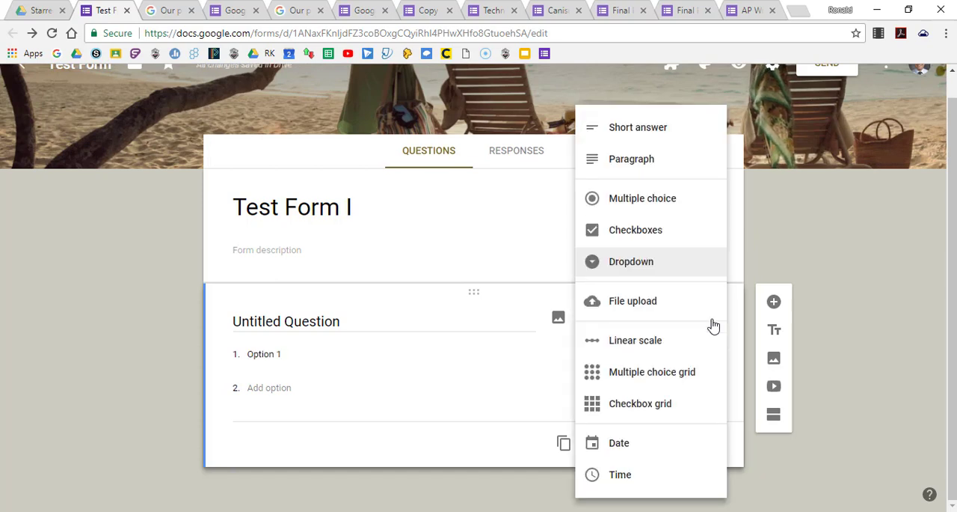
{"action": "left_click", "coordinate": [655, 308]}
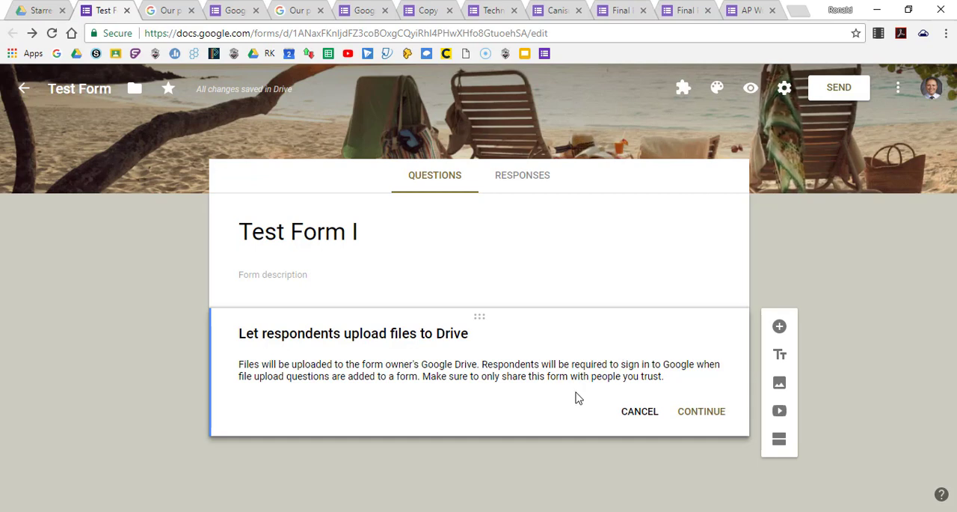
{"action": "left_click_drag", "start_coordinate": [491, 377], "coordinate": [663, 377]}
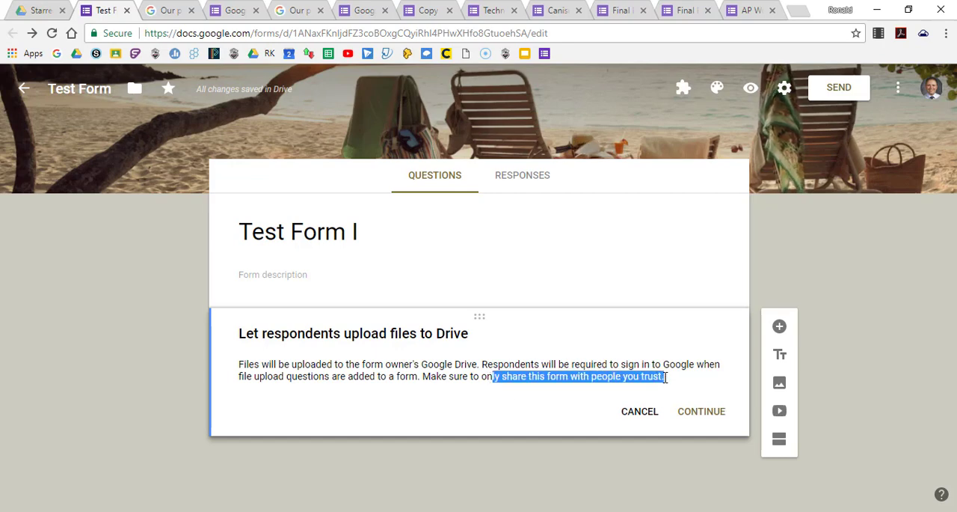
{"action": "key", "text": "ctrl+plus"}
{"action": "key", "text": "ctrl+plus"}
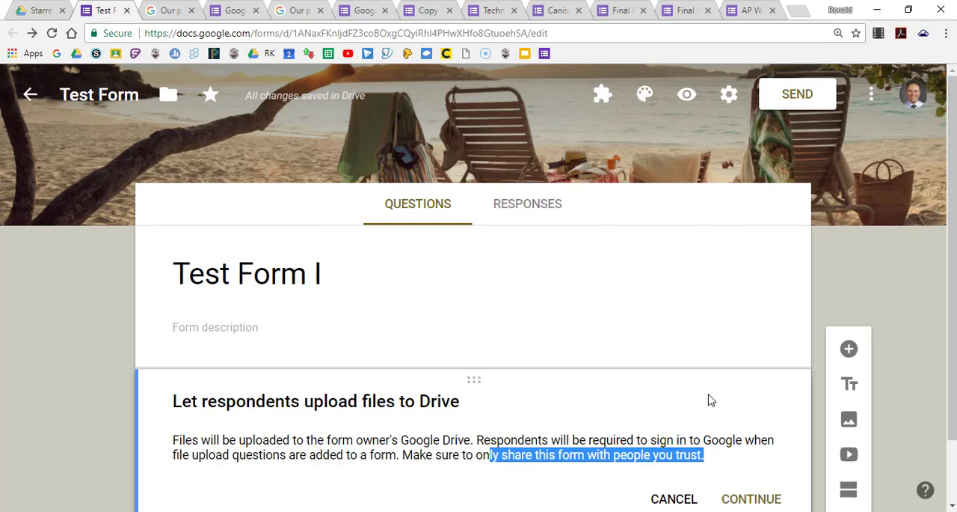
{"action": "key", "text": "ctrl+minus"}
{"action": "key", "text": "ctrl+minus"}
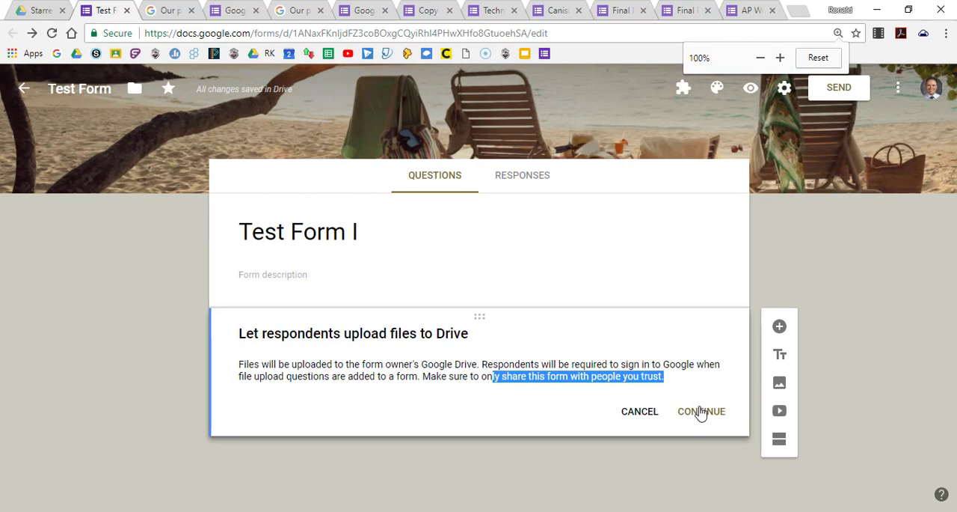
{"action": "left_click", "coordinate": [700, 412]}
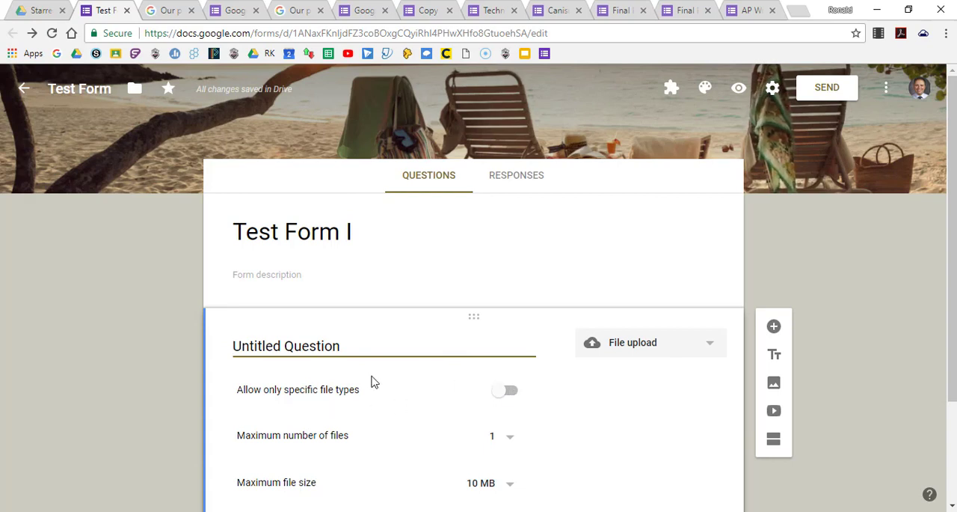
Enable the specific file types restriction to view the selectable types, and turn it back off.
{"action": "scroll", "coordinate": [447, 397], "scroll_direction": "down", "scroll_amount": 1}
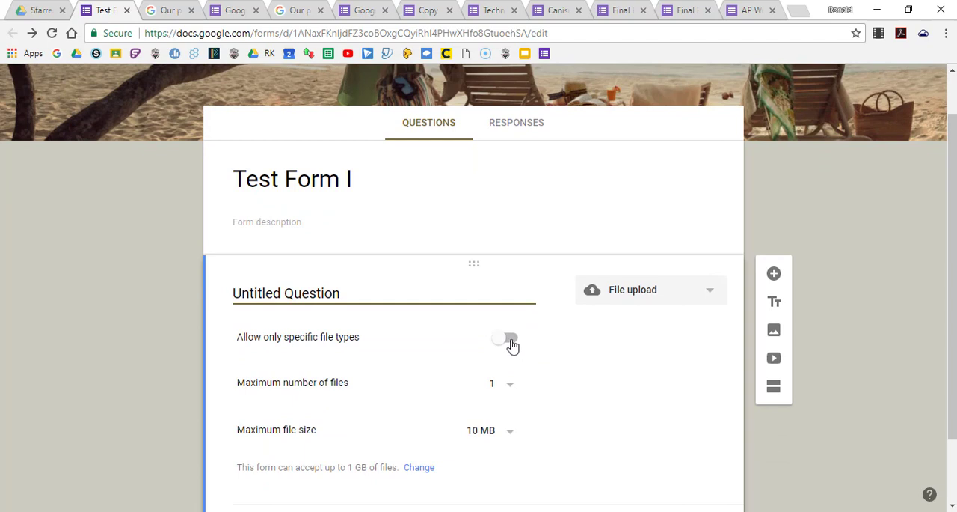
{"action": "left_click", "coordinate": [509, 340]}
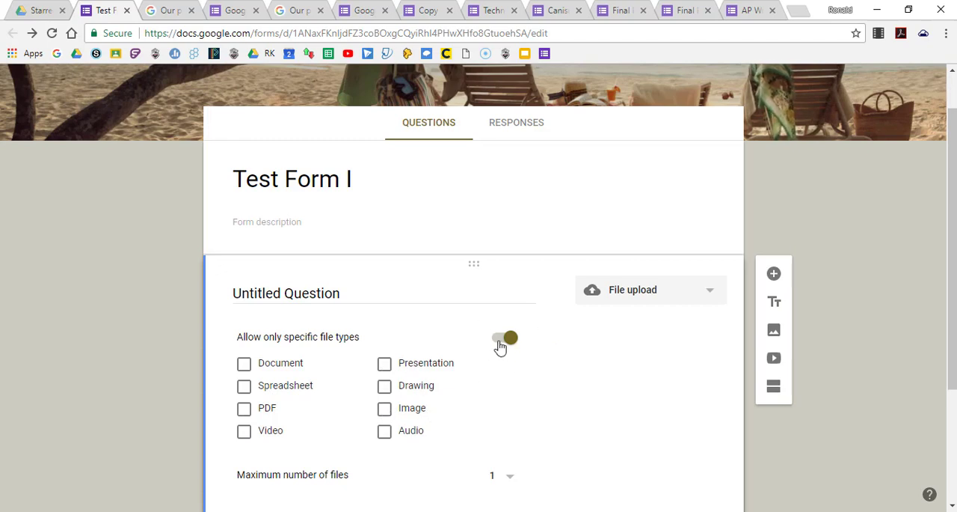
{"action": "left_click", "coordinate": [503, 341]}
Look at the choices for maximum number of files and maximum file size, keeping the size at 10 MB.
{"action": "scroll", "coordinate": [550, 376], "scroll_direction": "down", "scroll_amount": 1}
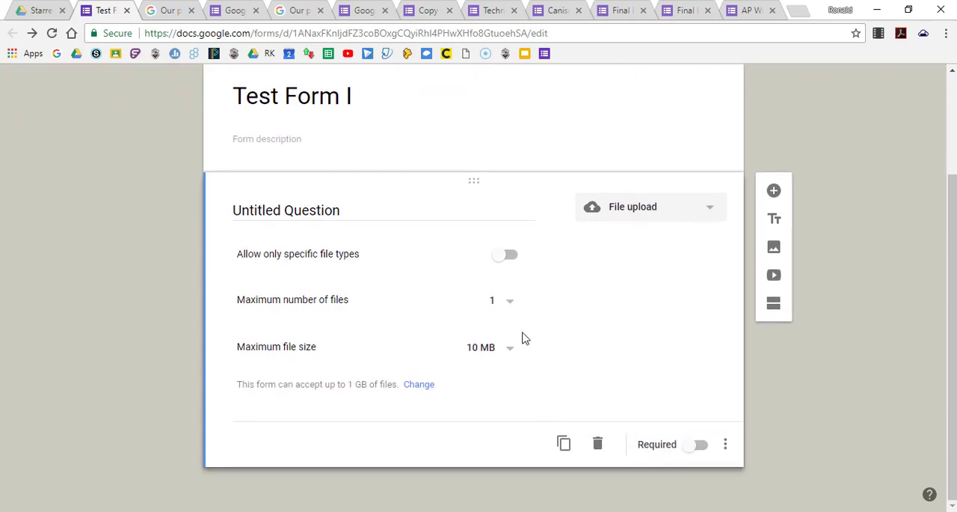
{"action": "left_click", "coordinate": [509, 311]}
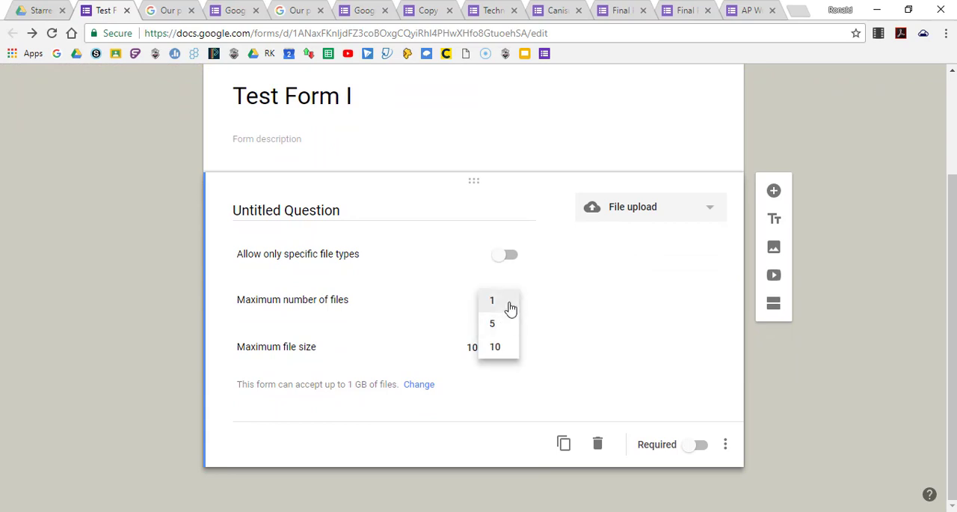
{"action": "left_click", "coordinate": [536, 304]}
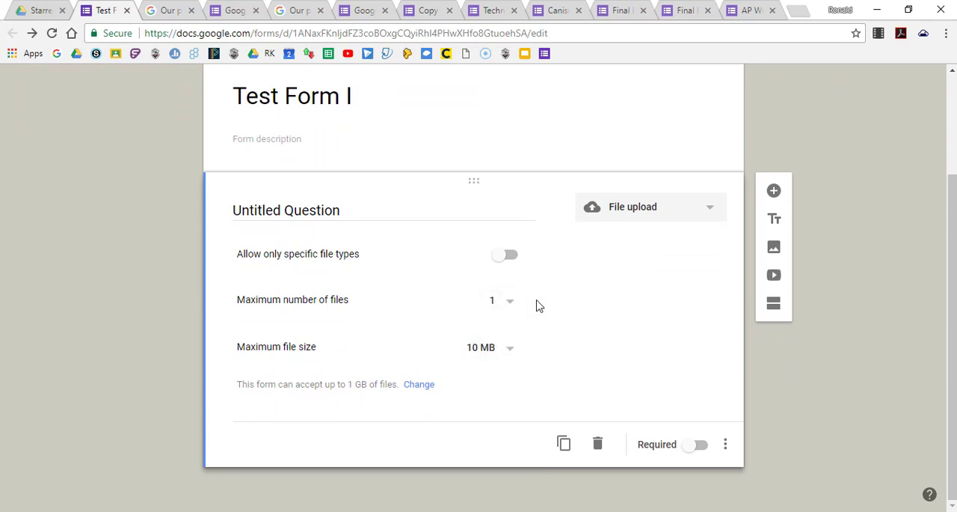
{"action": "left_click", "coordinate": [511, 351]}
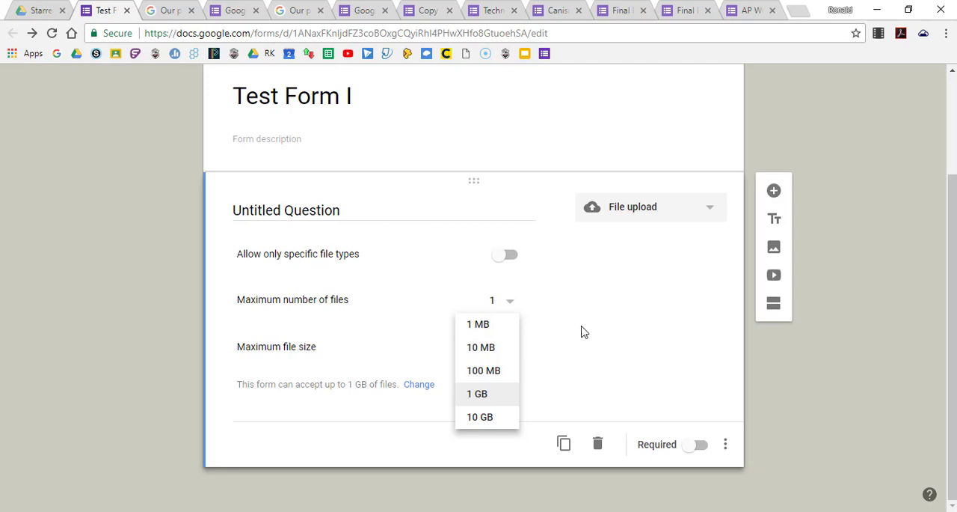
{"action": "left_click", "coordinate": [503, 351]}
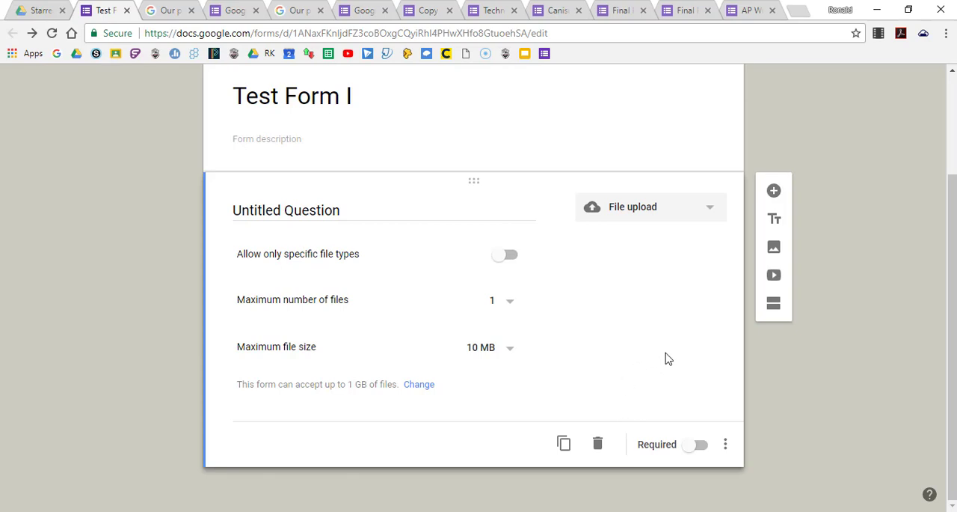
Preview the form to see how the file upload question appears to respondents.
{"action": "scroll", "coordinate": [668, 359], "scroll_direction": "up", "scroll_amount": 2}
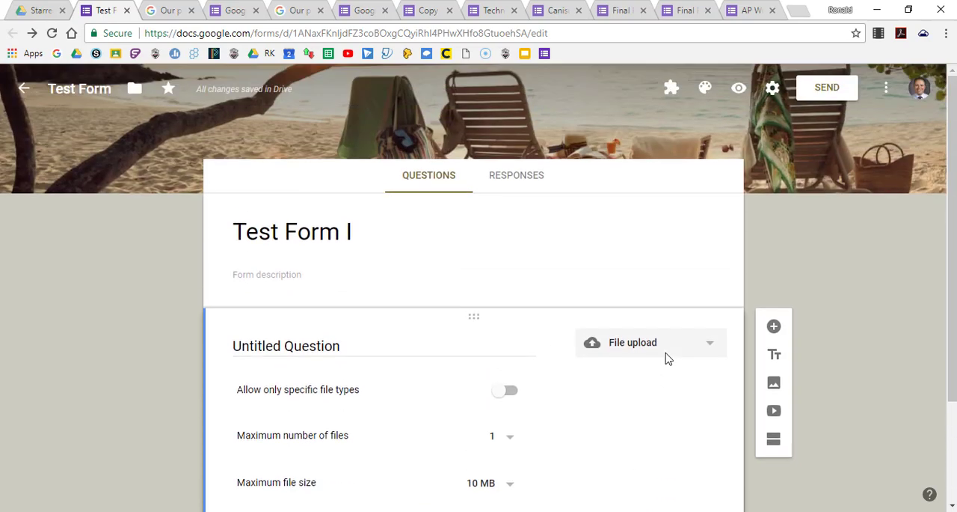
{"action": "left_click", "coordinate": [739, 90]}
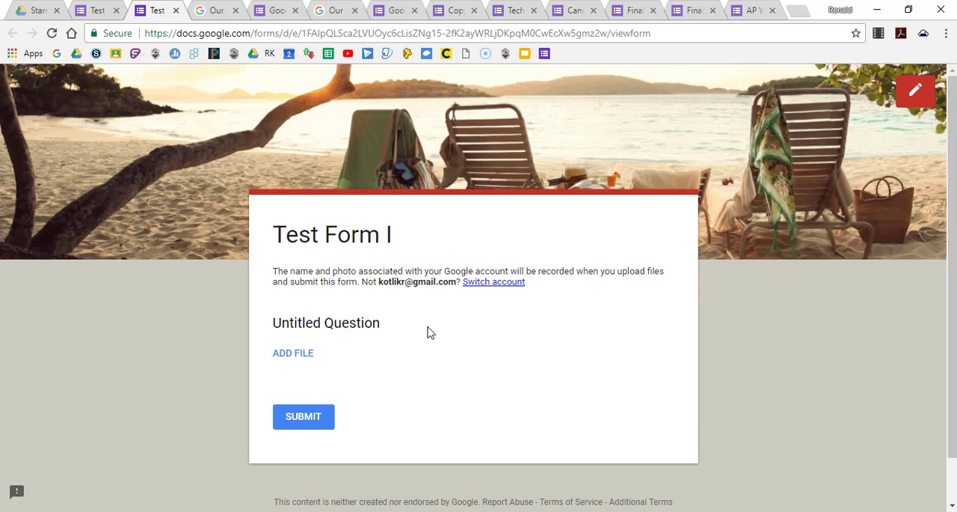
Look at the file insertion dialog that respondents get for the upload question, and return from the preview to the form editor.
{"action": "left_click", "coordinate": [300, 354]}
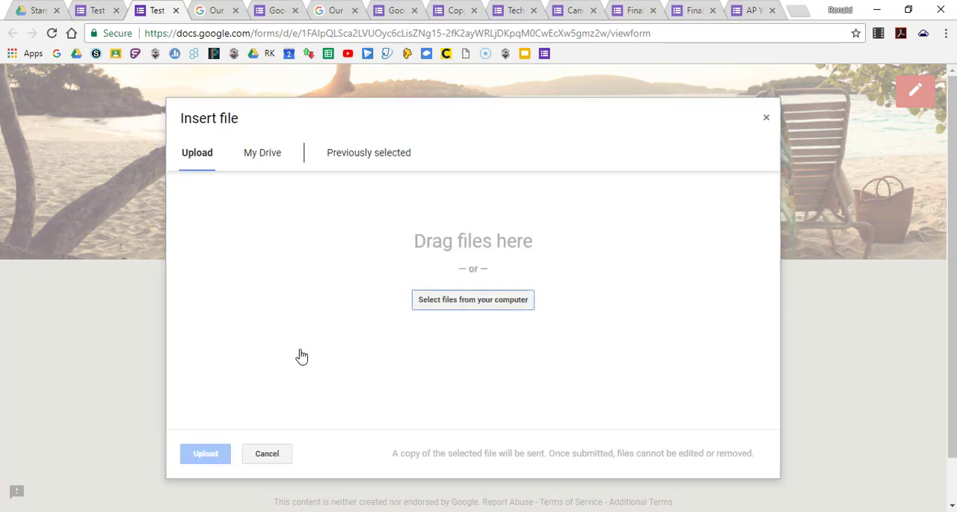
{"action": "left_click", "coordinate": [766, 121]}
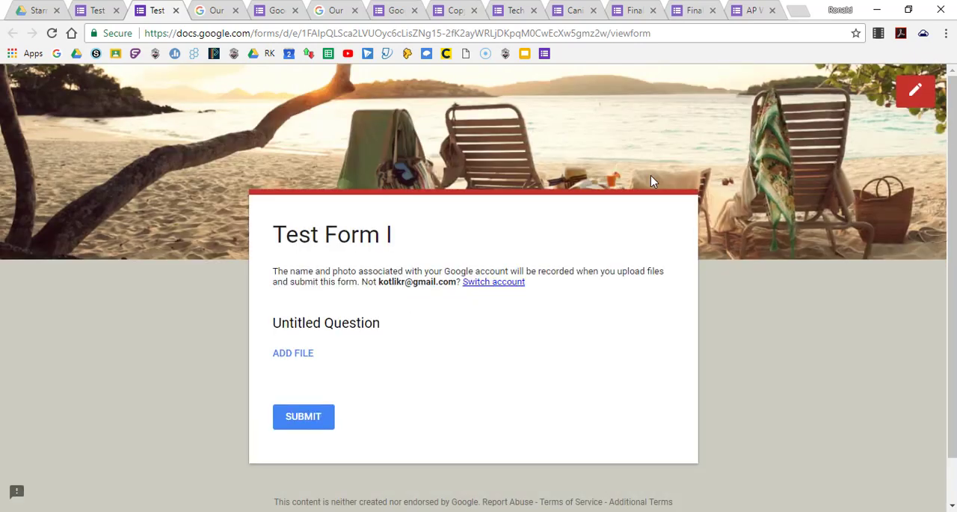
{"action": "left_click", "coordinate": [176, 10]}
Change the question's type to Linear scale and check the optional label fields for 1 and 5, leaving them blank.
{"action": "scroll", "coordinate": [587, 353], "scroll_direction": "down", "scroll_amount": 2}
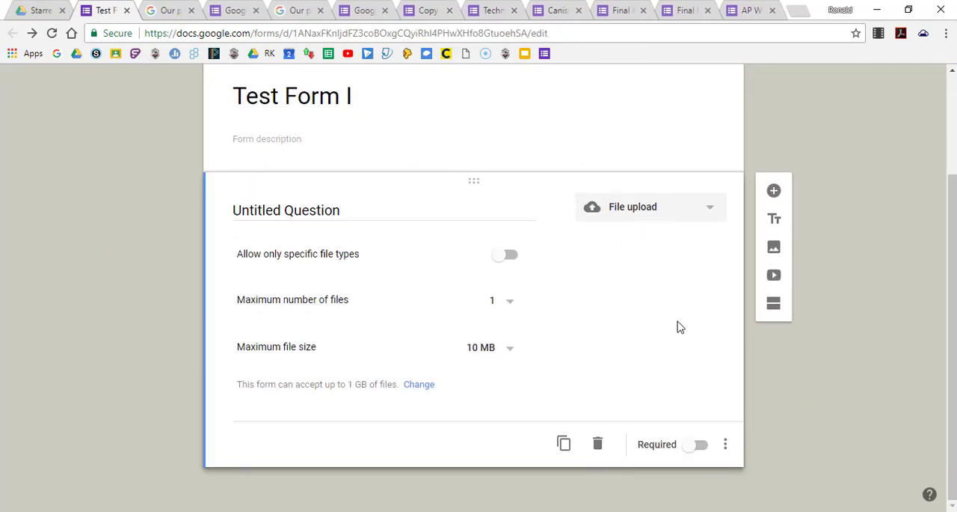
{"action": "left_click", "coordinate": [714, 215]}
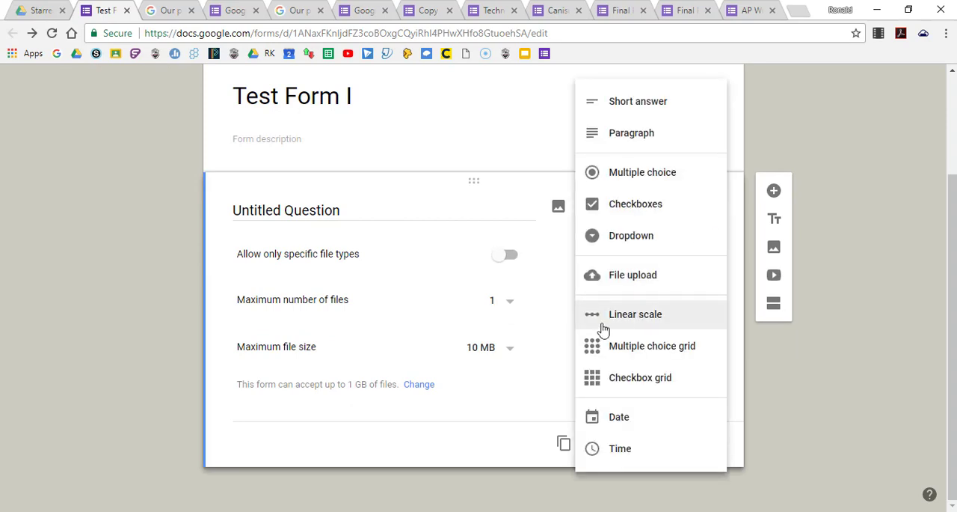
{"action": "left_click", "coordinate": [628, 317]}
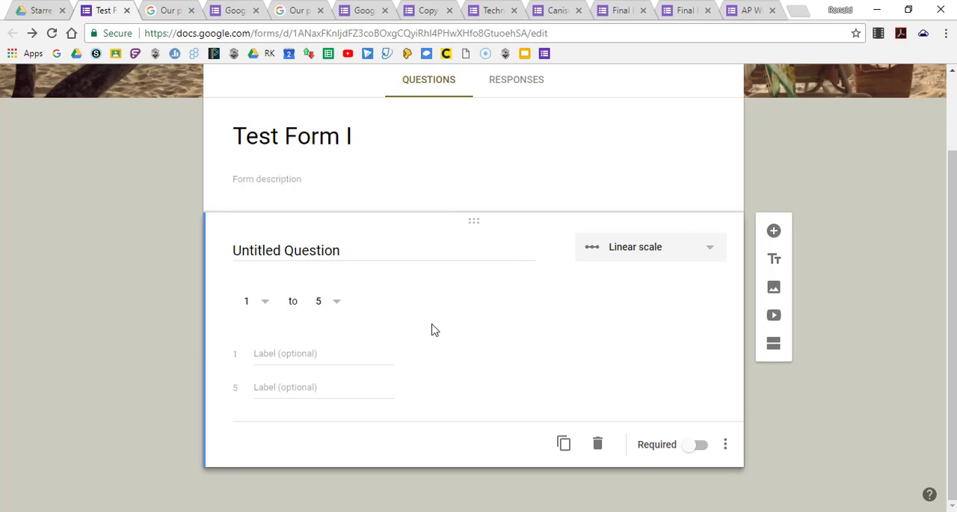
{"action": "left_click", "coordinate": [296, 356]}
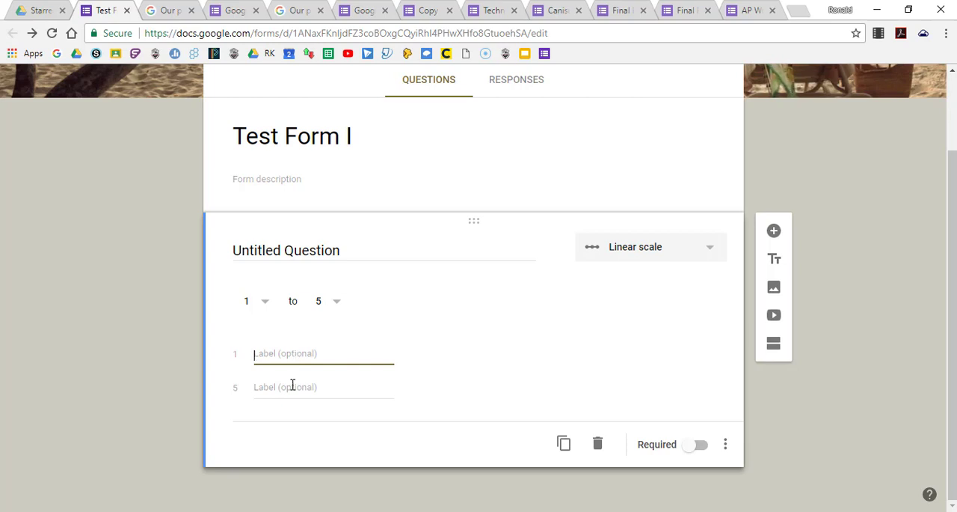
{"action": "left_click", "coordinate": [292, 386]}
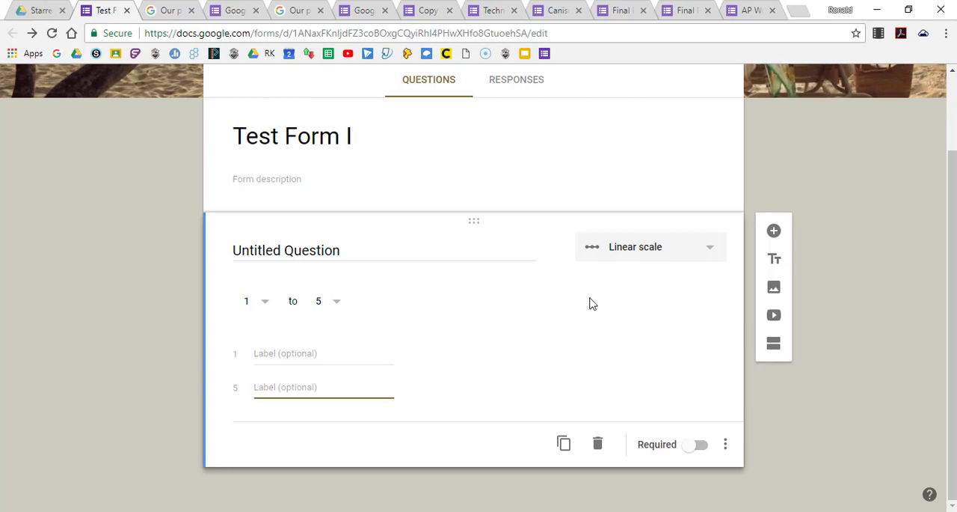
Change the question's type to Multiple choice grid, add Row 2 and Row 3, and select the Column 1 label for editing.
{"action": "left_click", "coordinate": [709, 253]}
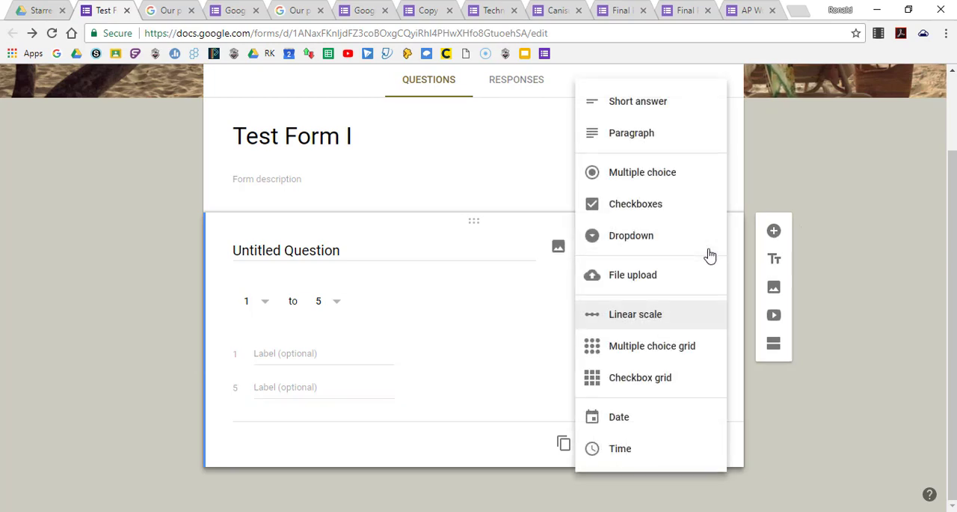
{"action": "left_click", "coordinate": [656, 349]}
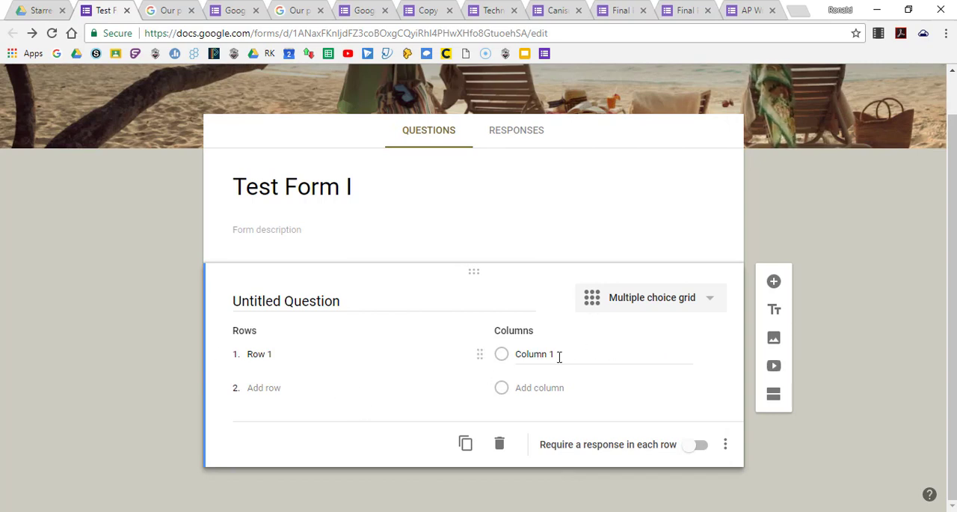
{"action": "left_click", "coordinate": [271, 387]}
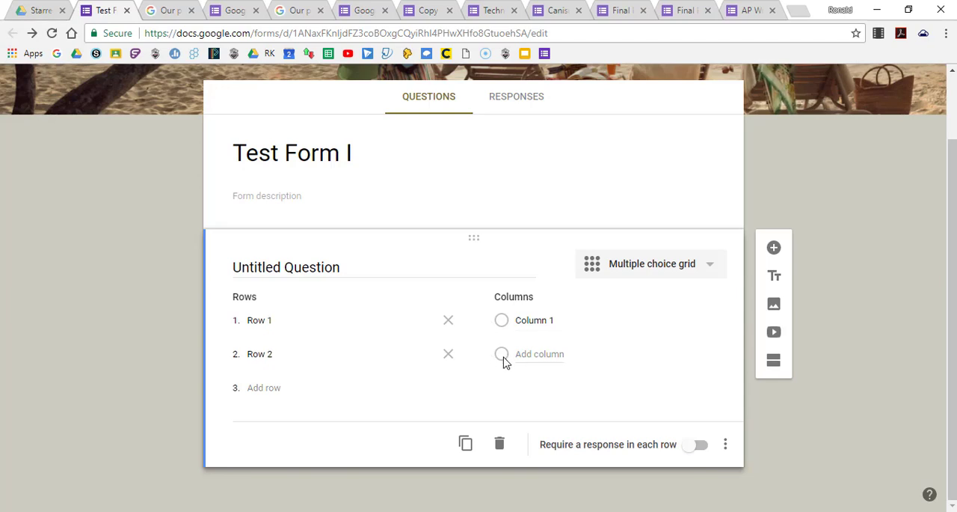
{"action": "left_click", "coordinate": [257, 386]}
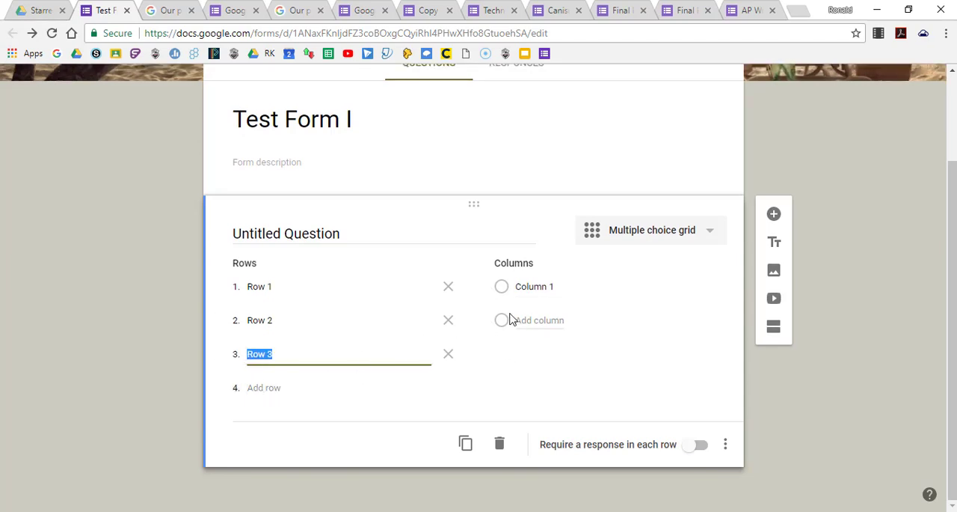
{"action": "left_click", "coordinate": [501, 288]}
{"action": "left_click", "coordinate": [502, 322]}
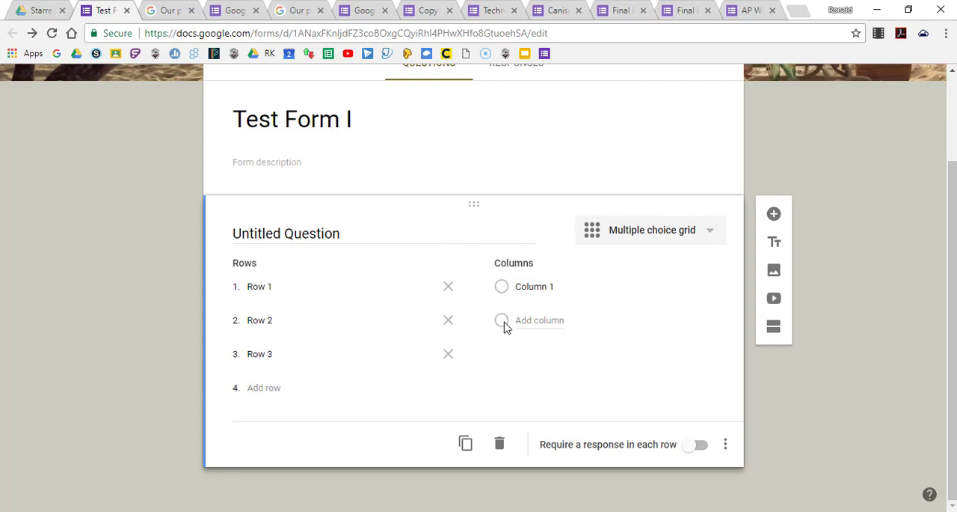
{"action": "left_click", "coordinate": [576, 299]}
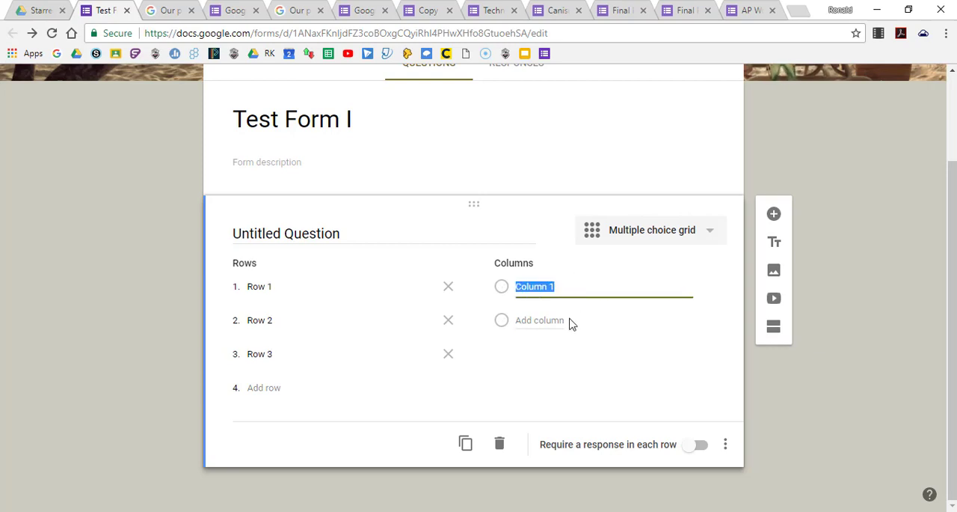
Preview how the grid appears to respondents with a single column, and return to the form editor.
{"action": "scroll", "coordinate": [576, 260], "scroll_direction": "up", "scroll_amount": 3}
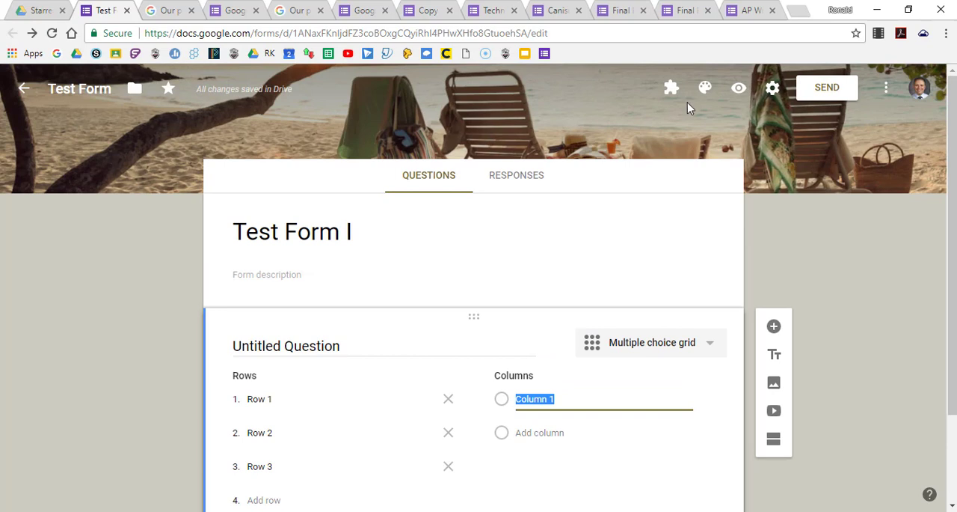
{"action": "left_click", "coordinate": [740, 95]}
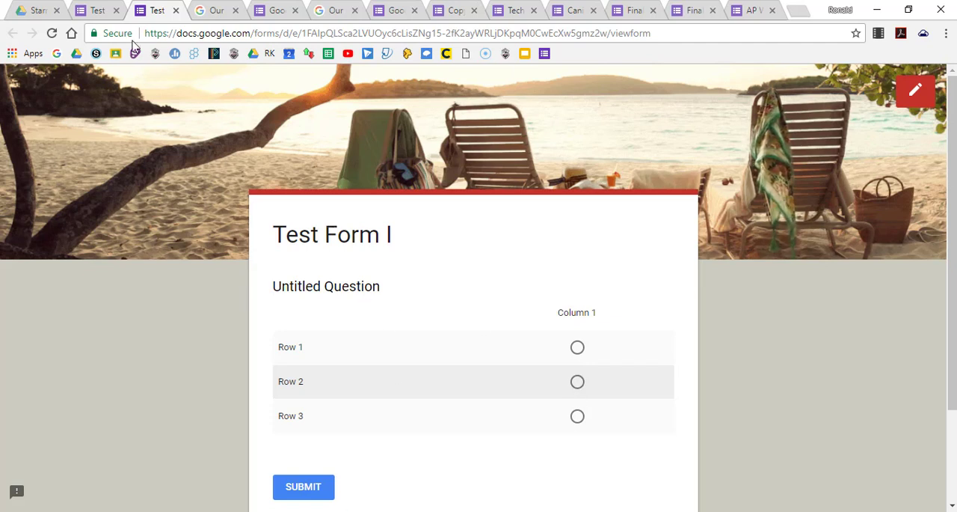
{"action": "left_click", "coordinate": [177, 10]}
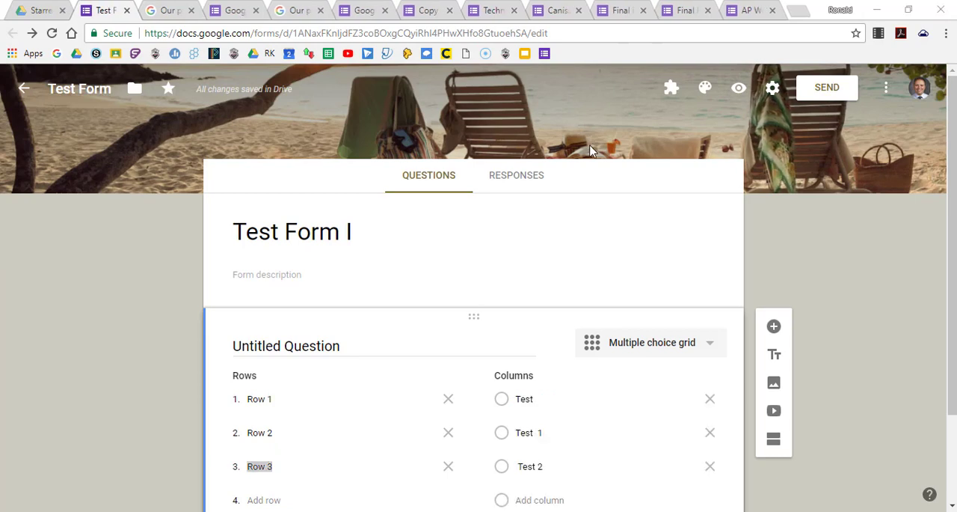
Preview the grid with the columns Test, Test 1 and Test 2, and close the preview.
{"action": "left_click", "coordinate": [585, 235]}
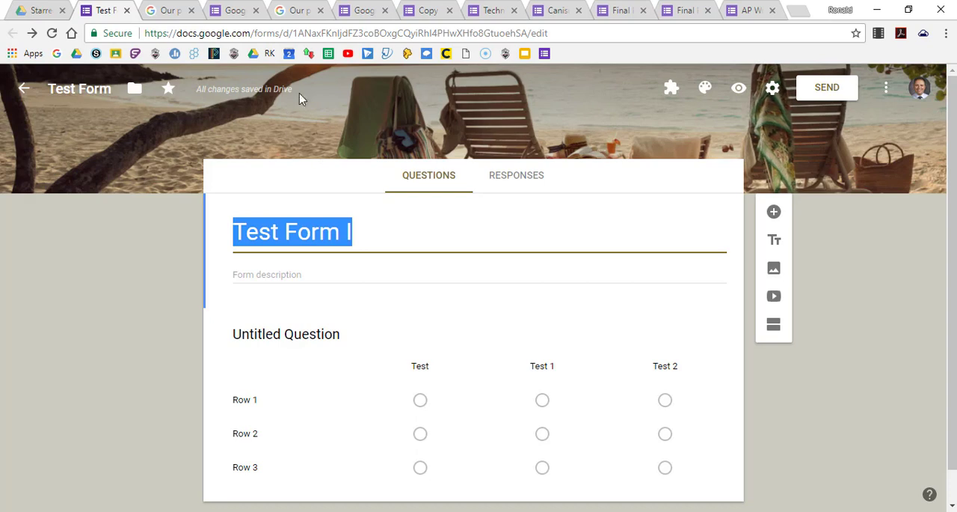
{"action": "left_click", "coordinate": [739, 90]}
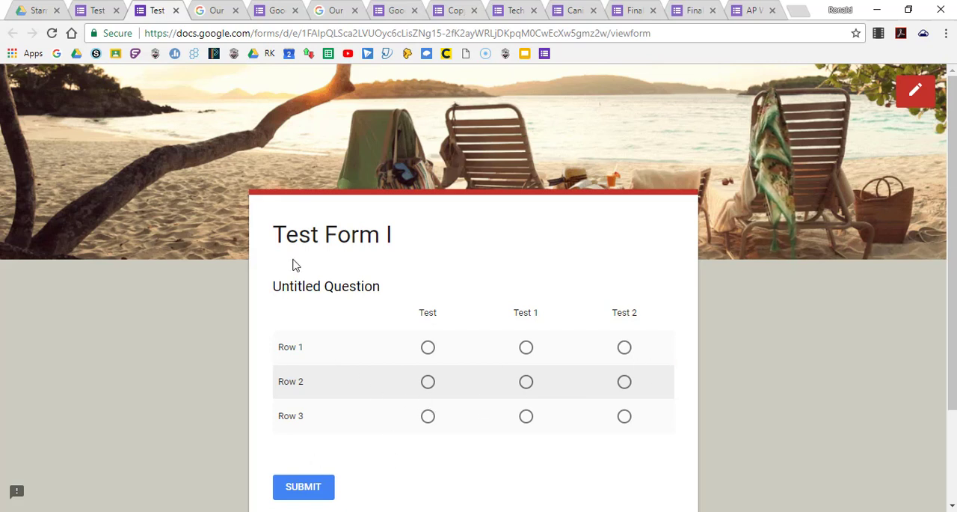
{"action": "left_click", "coordinate": [175, 10]}
Change the grid question's type to Checkbox grid.
{"action": "scroll", "coordinate": [408, 329], "scroll_direction": "down", "scroll_amount": 1}
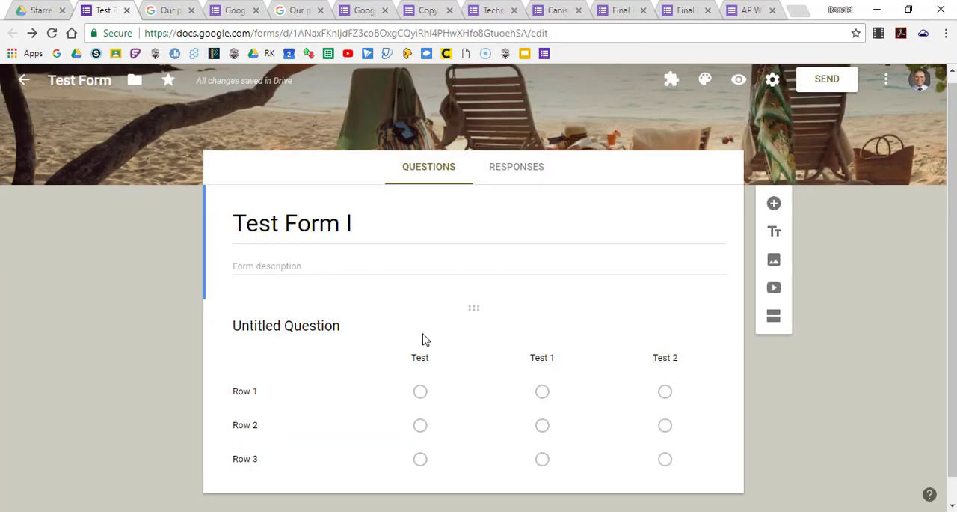
{"action": "left_click", "coordinate": [489, 383]}
{"action": "scroll", "coordinate": [651, 359], "scroll_direction": "down", "scroll_amount": 2}
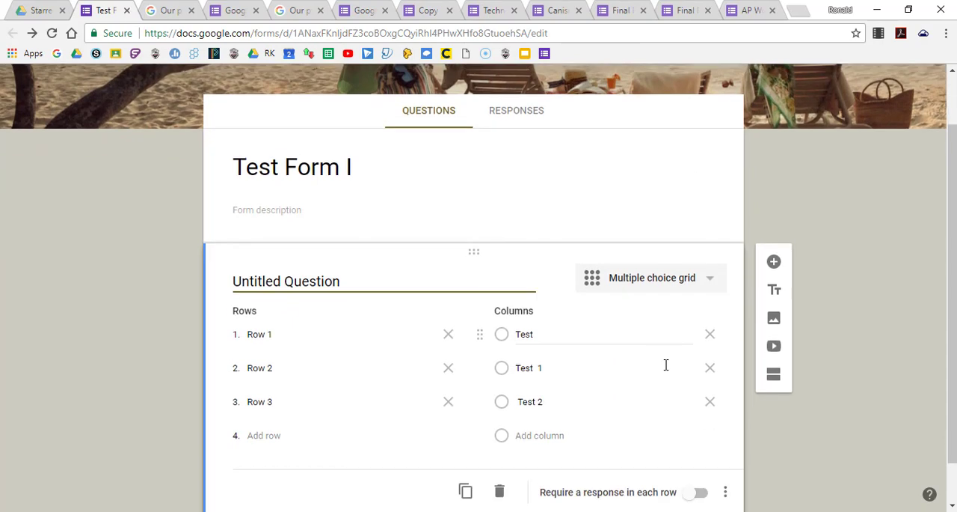
{"action": "left_click", "coordinate": [713, 230]}
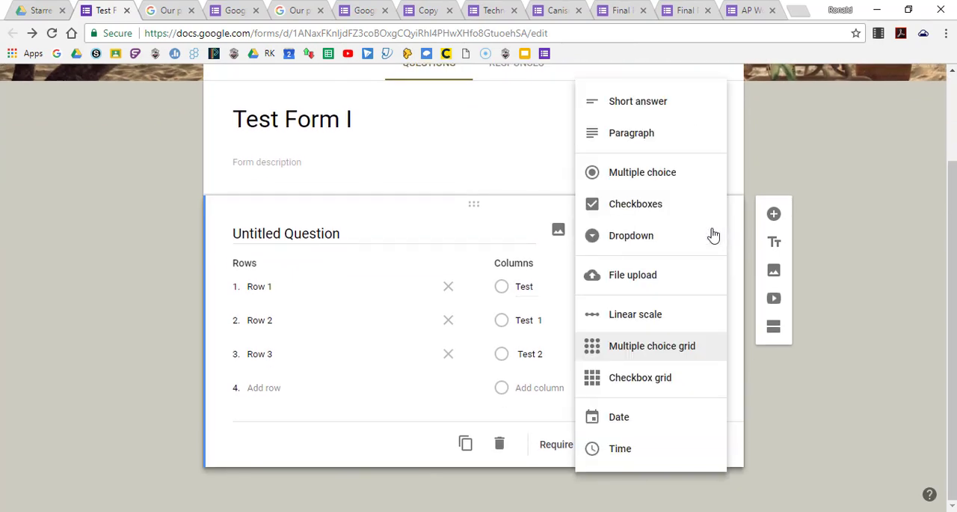
{"action": "left_click", "coordinate": [641, 378]}
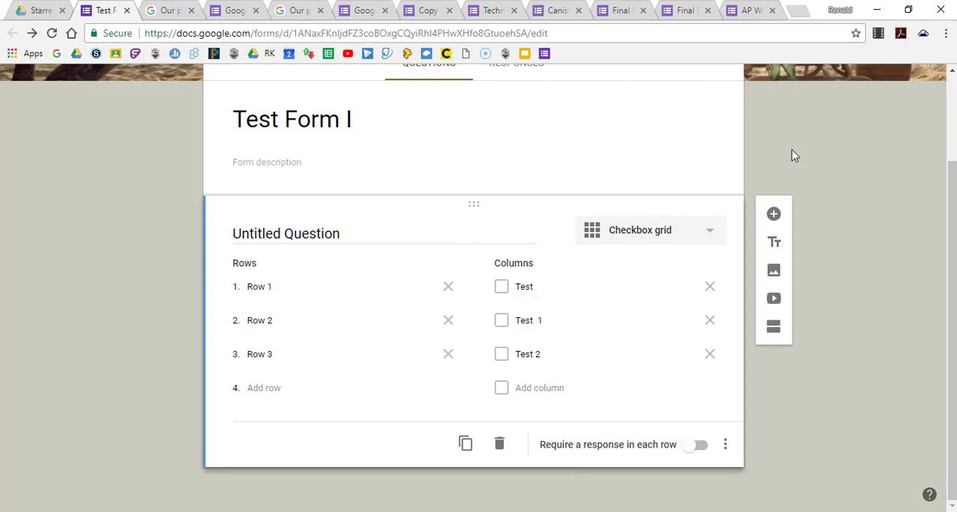
In the form preview, tick every box in Rows 1 and 2 plus Test and Test 1 in Row 3, and leave without submitting.
{"action": "scroll", "coordinate": [792, 149], "scroll_direction": "up", "scroll_amount": 3}
{"action": "left_click", "coordinate": [739, 90]}
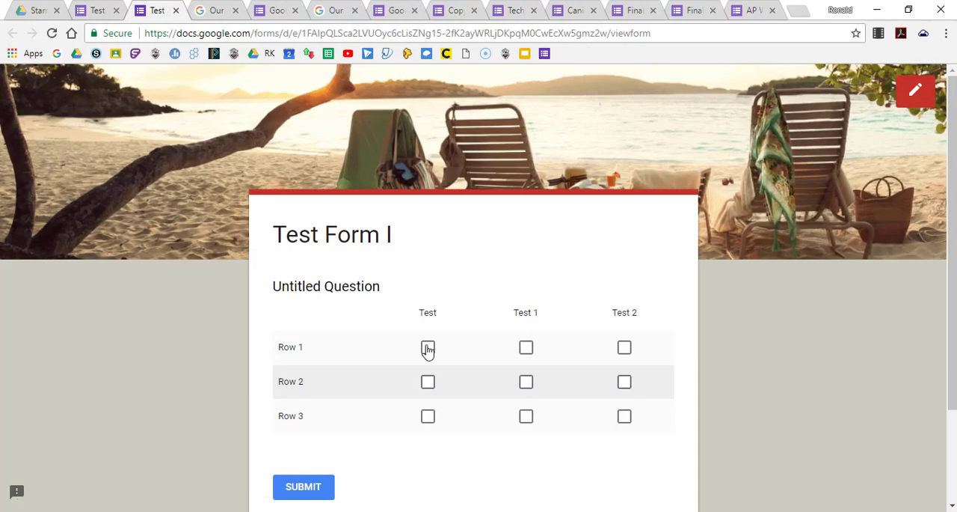
{"action": "left_click", "coordinate": [427, 349]}
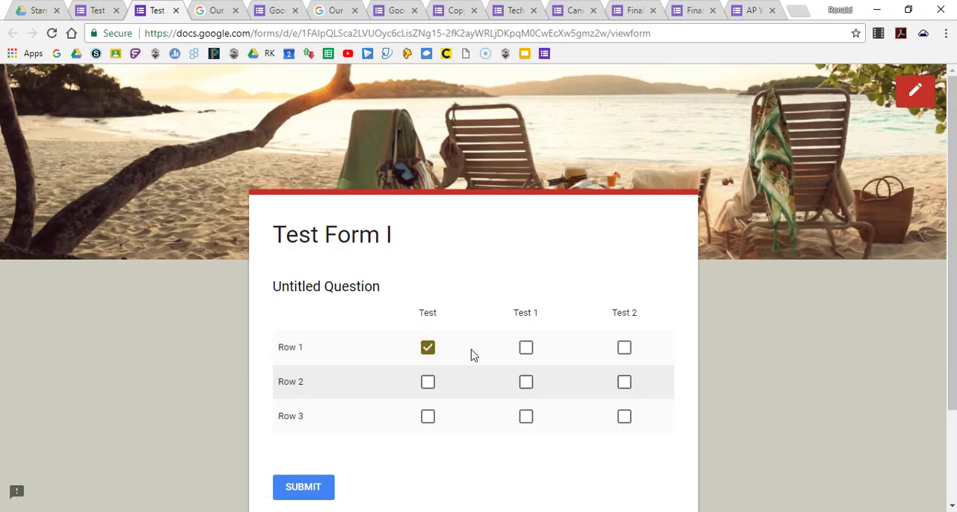
{"action": "left_click", "coordinate": [526, 350]}
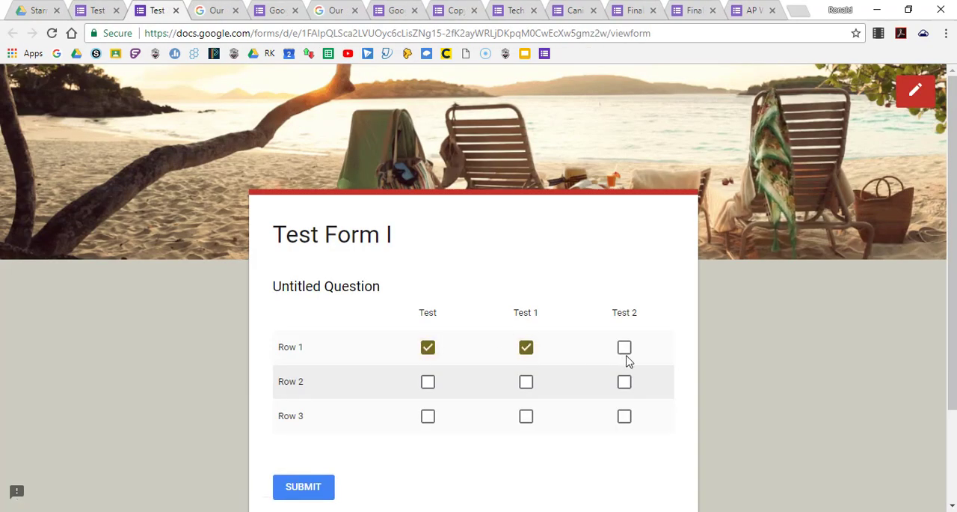
{"action": "left_click", "coordinate": [623, 353]}
{"action": "left_click", "coordinate": [624, 386]}
{"action": "left_click", "coordinate": [528, 385]}
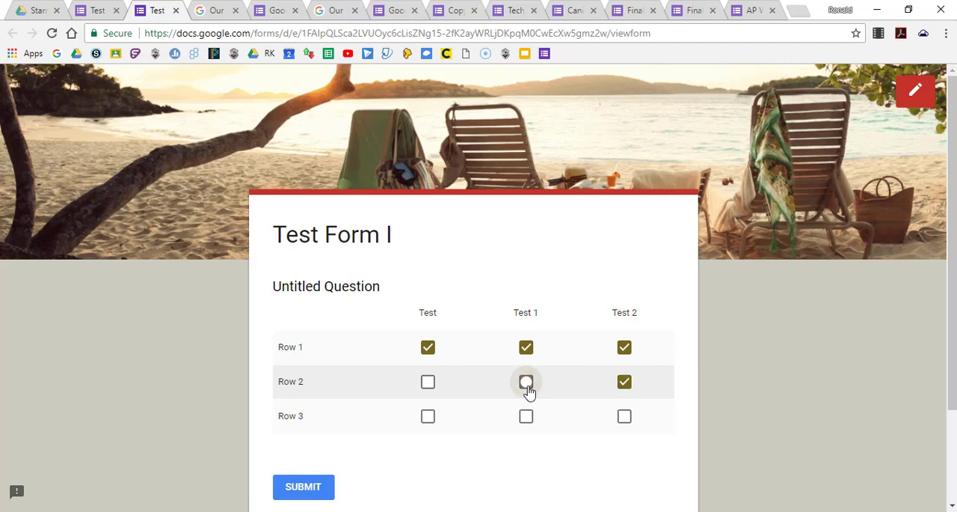
{"action": "left_click", "coordinate": [429, 384]}
{"action": "left_click", "coordinate": [429, 417]}
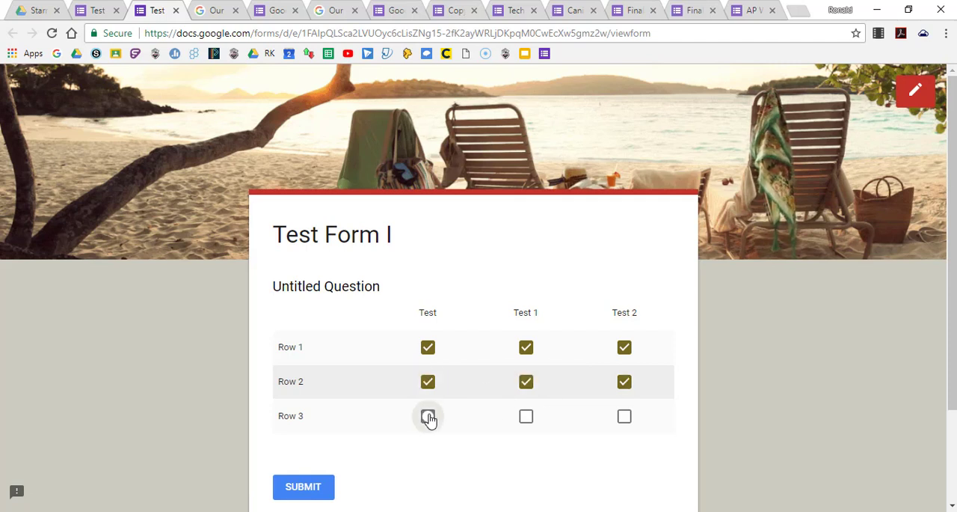
{"action": "left_click", "coordinate": [528, 420]}
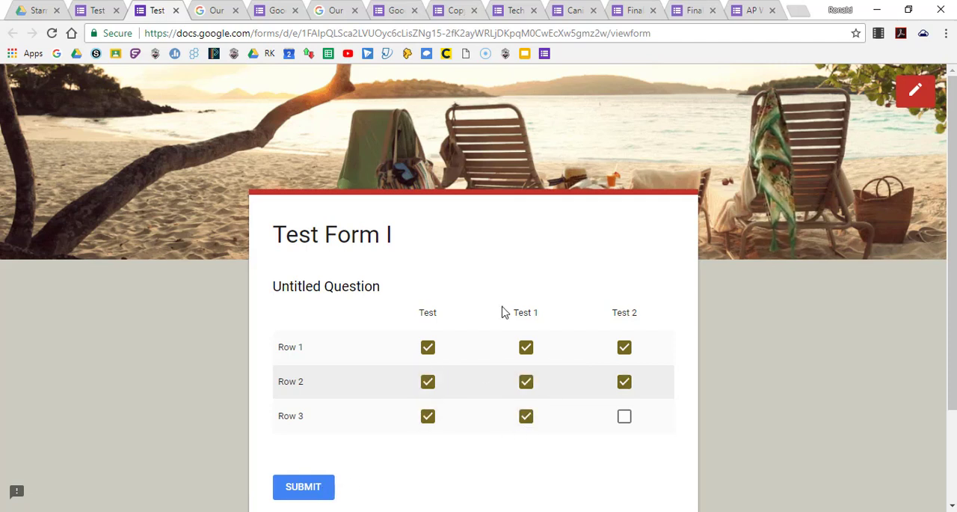
{"action": "left_click", "coordinate": [176, 11]}
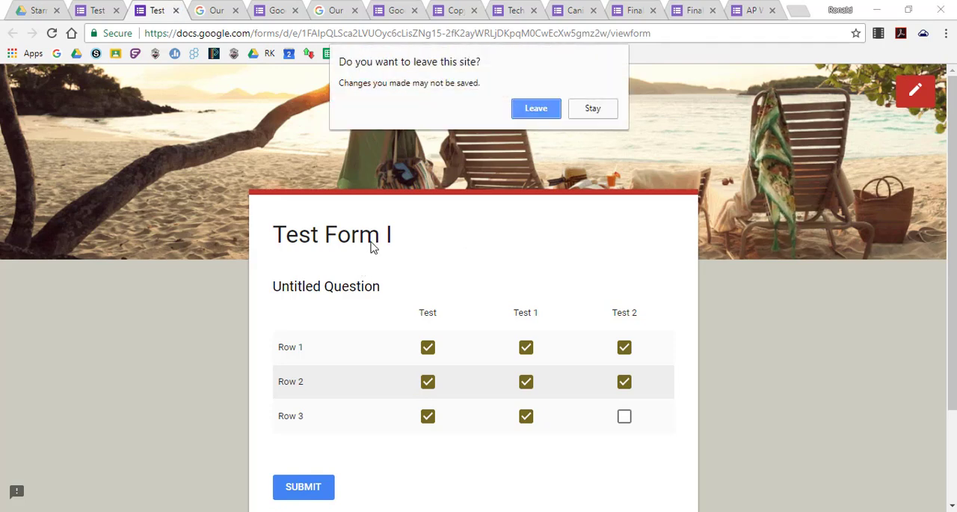
{"action": "left_click", "coordinate": [541, 116]}
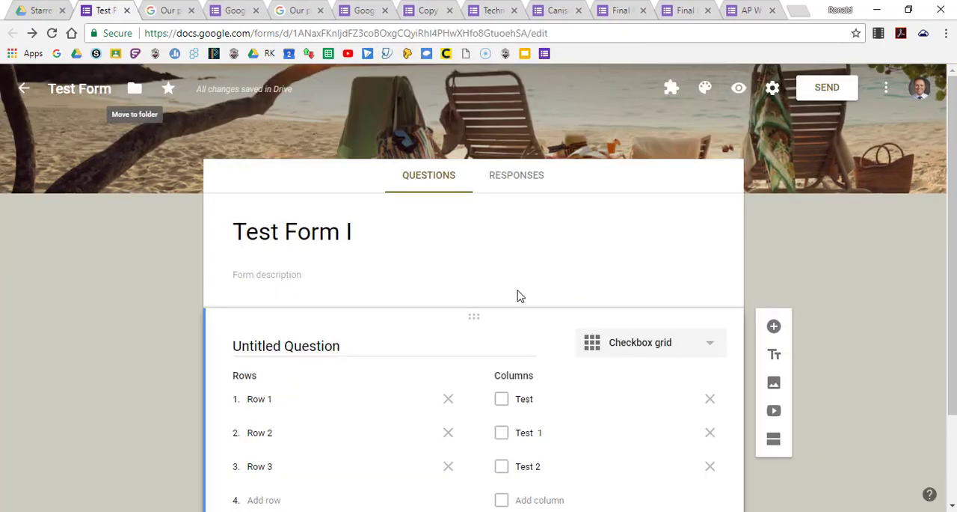
Switch the question's type back to Multiple choice grid.
{"action": "left_click", "coordinate": [711, 351]}
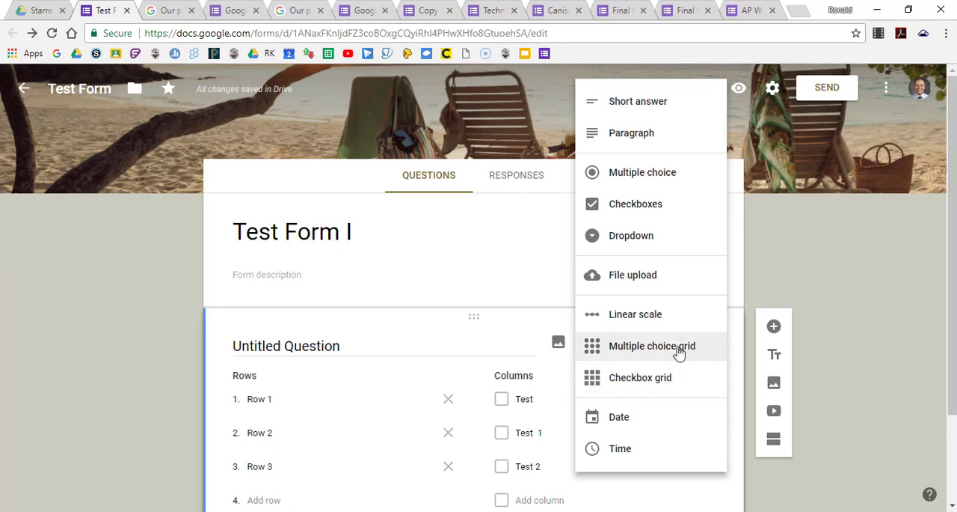
{"action": "left_click", "coordinate": [678, 349]}
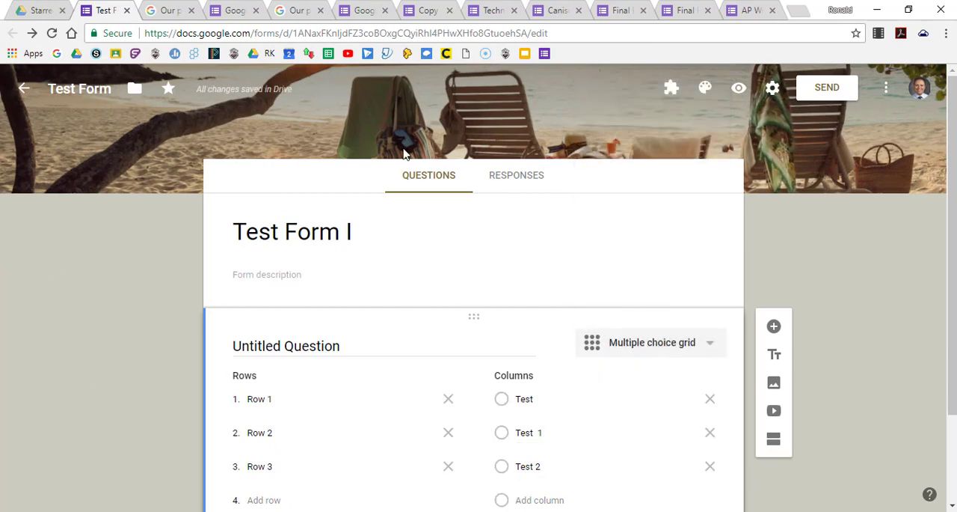
{"action": "scroll", "coordinate": [558, 320], "scroll_direction": "down", "scroll_amount": 2}
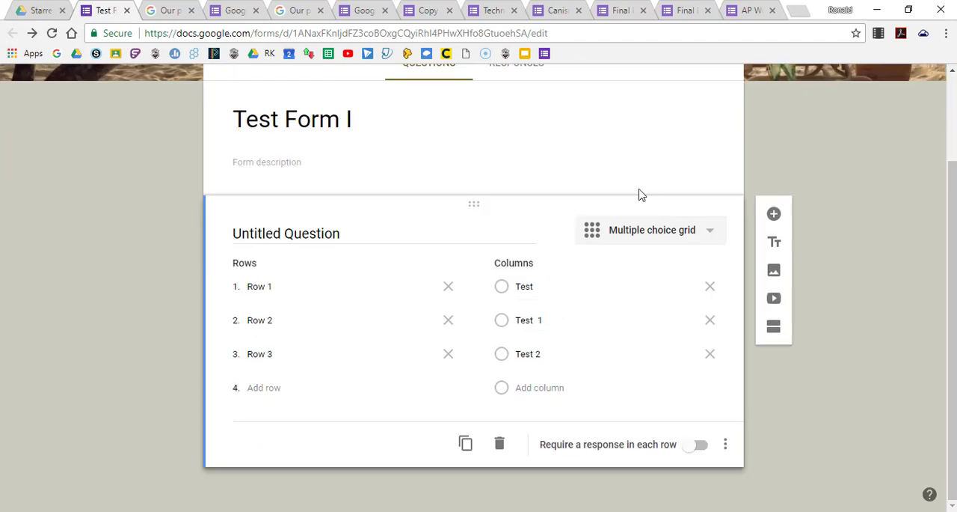
Preview the form and try choosing both Test and Test 1 for Row 1 of the multiple choice grid.
{"action": "scroll", "coordinate": [637, 195], "scroll_direction": "up", "scroll_amount": 2}
{"action": "left_click", "coordinate": [739, 92]}
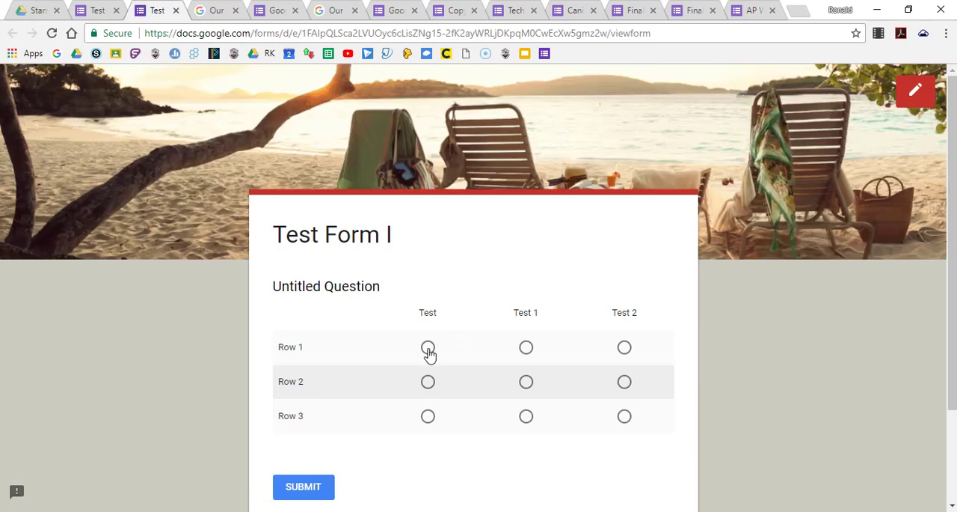
{"action": "left_click", "coordinate": [428, 350]}
{"action": "left_click", "coordinate": [528, 350]}
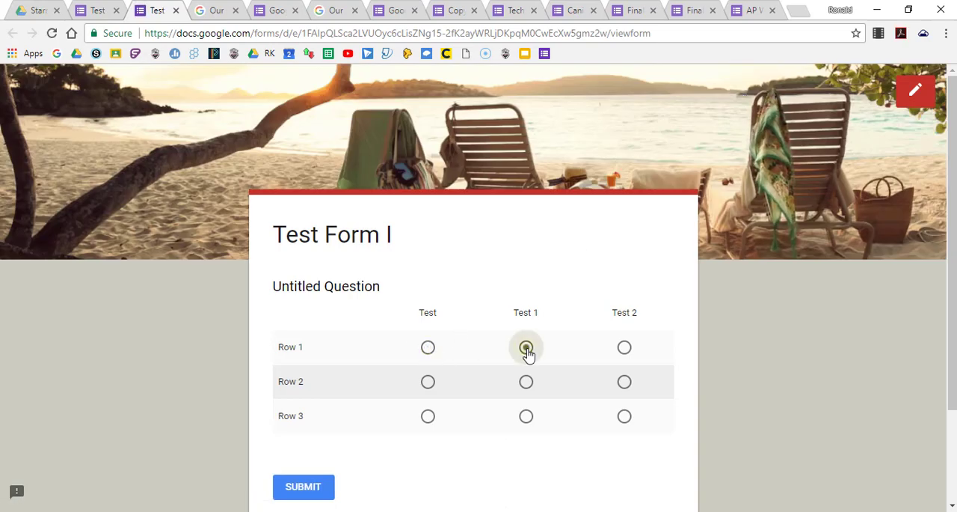
In the form preview, choose Test for Rows 1 and 2 and Test 1 for Row 3, and leave without submitting.
{"action": "left_click", "coordinate": [428, 352]}
{"action": "left_click", "coordinate": [434, 394]}
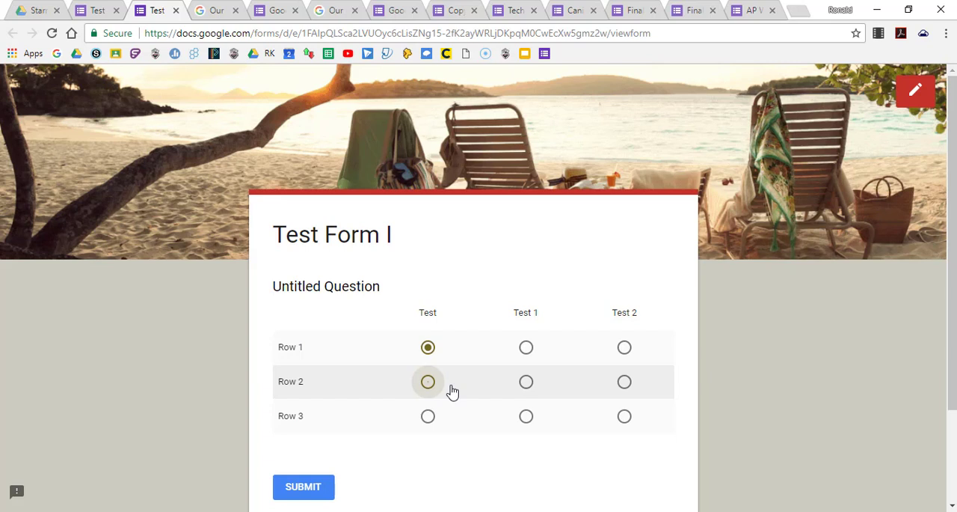
{"action": "left_click", "coordinate": [527, 422]}
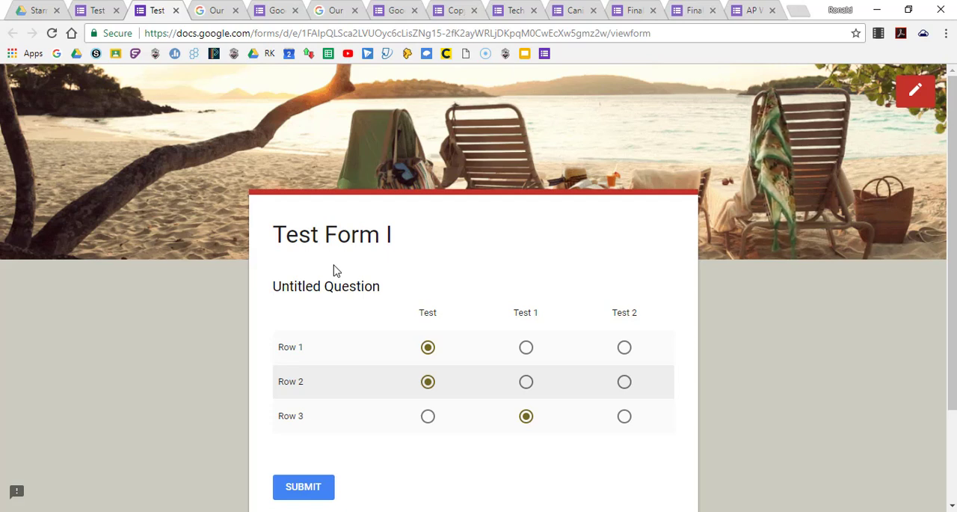
{"action": "left_click", "coordinate": [176, 10]}
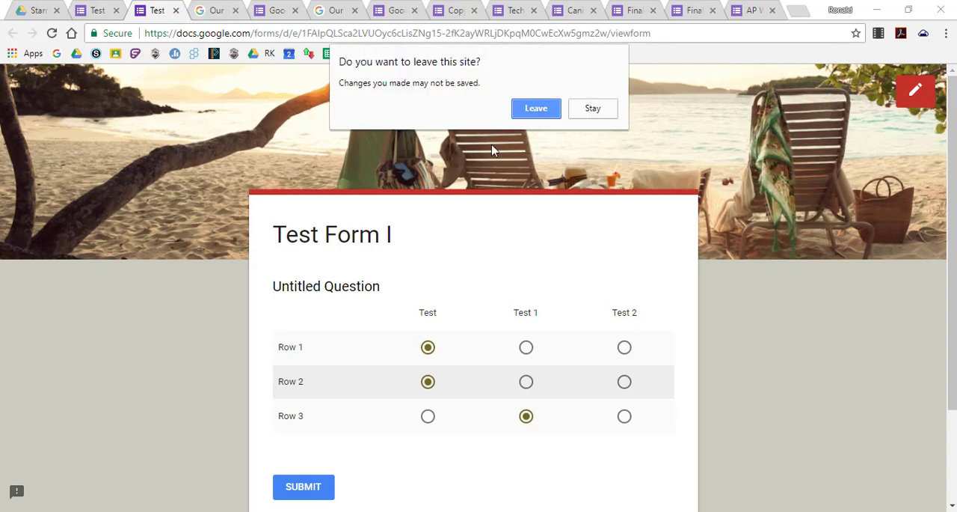
{"action": "left_click", "coordinate": [536, 108]}
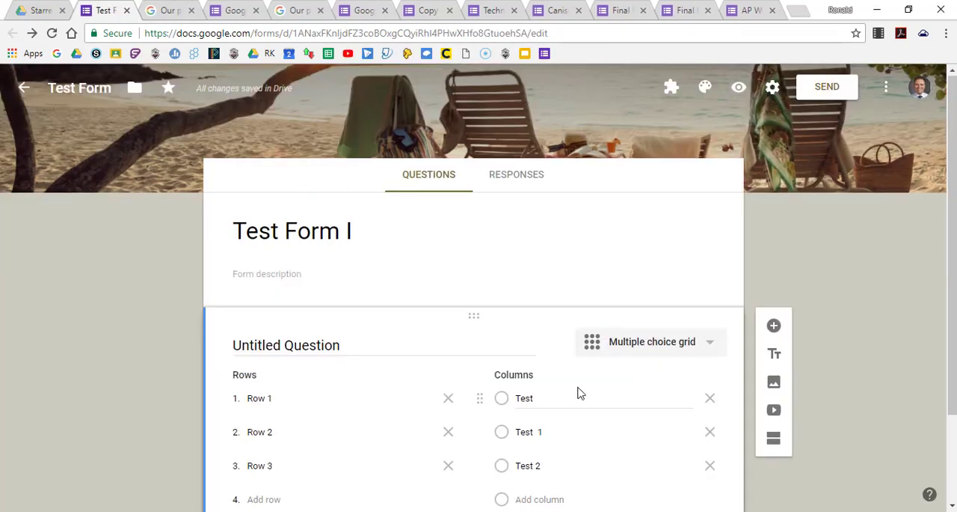
Change the grid question's type to Date.
{"action": "scroll", "coordinate": [580, 385], "scroll_direction": "down", "scroll_amount": 2}
{"action": "left_click", "coordinate": [711, 238]}
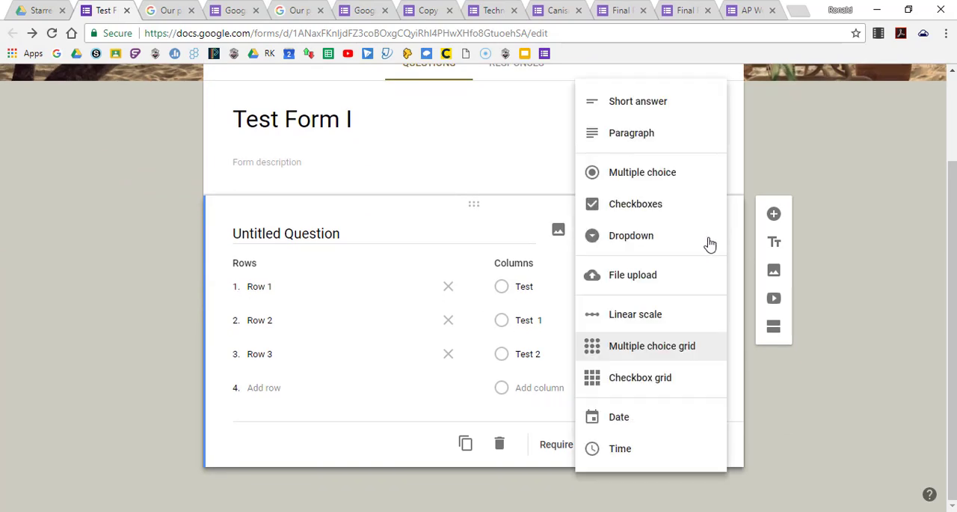
{"action": "left_click", "coordinate": [620, 418]}
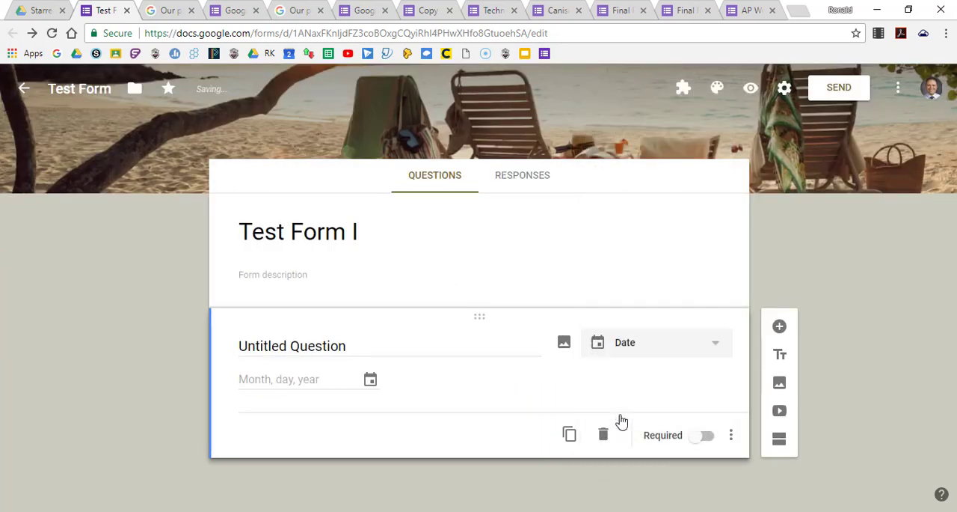
Change the question's type to Time and make the question required.
{"action": "left_click", "coordinate": [715, 344]}
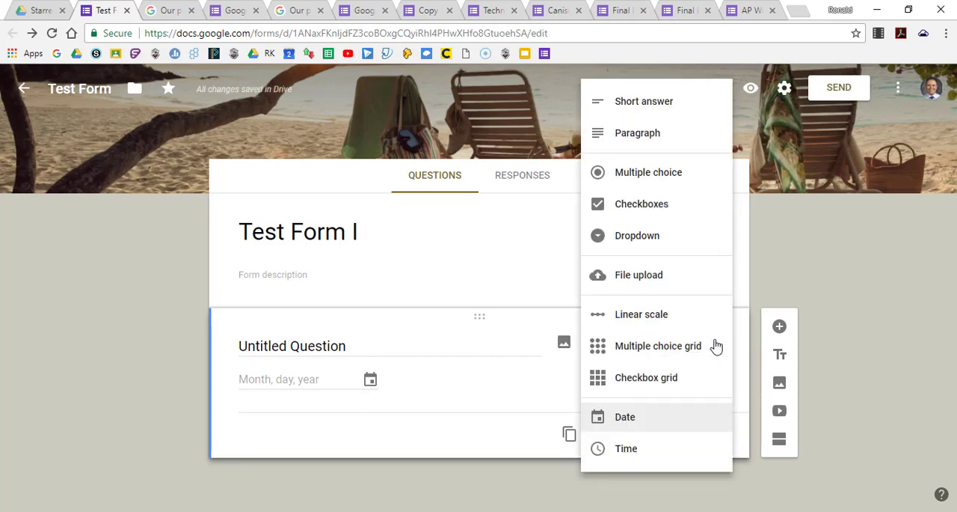
{"action": "left_click", "coordinate": [626, 450]}
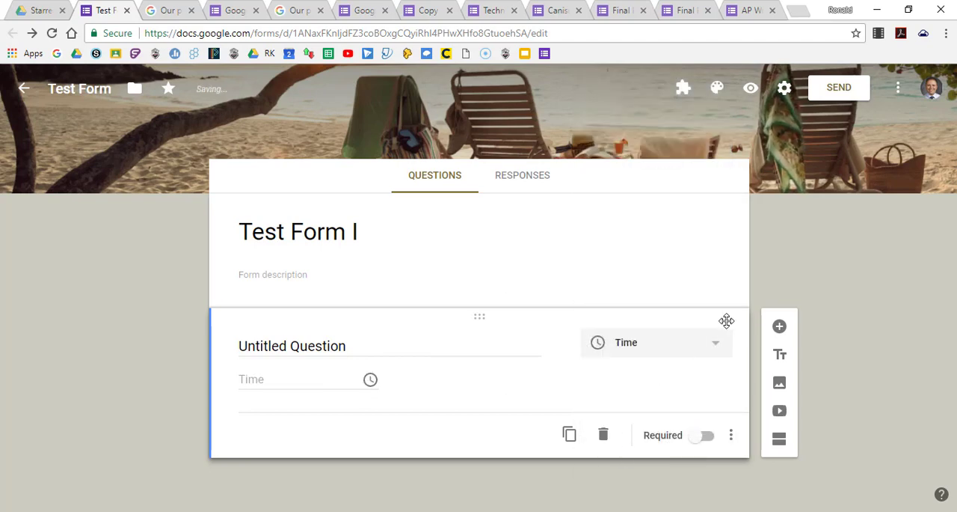
{"action": "left_click", "coordinate": [708, 440]}
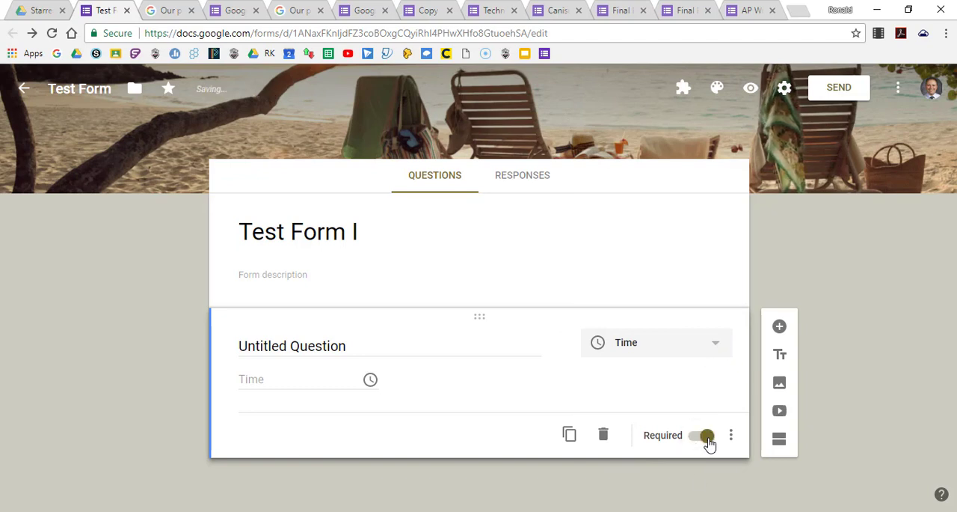
Change the question's type to Multiple choice, and open its image insertion dialog and close it without adding an image.
{"action": "left_click", "coordinate": [717, 343]}
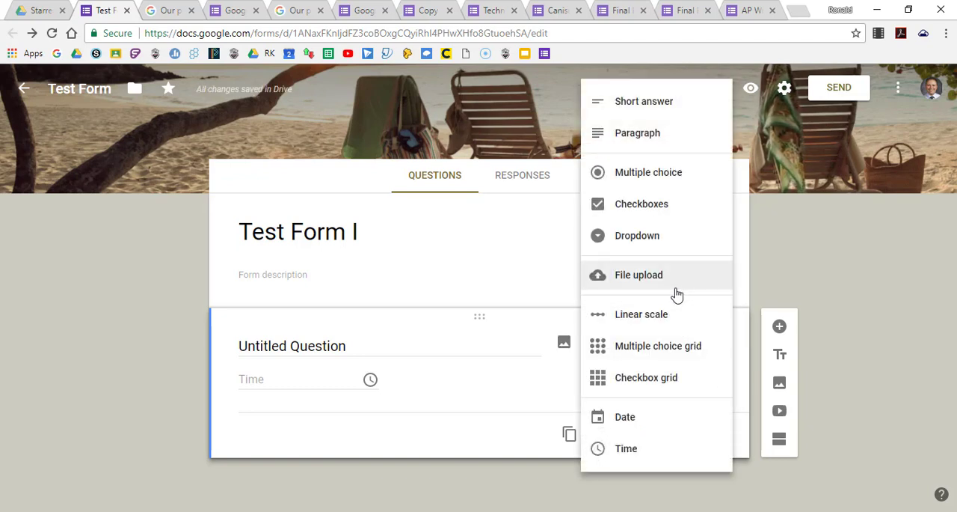
{"action": "left_click", "coordinate": [670, 185]}
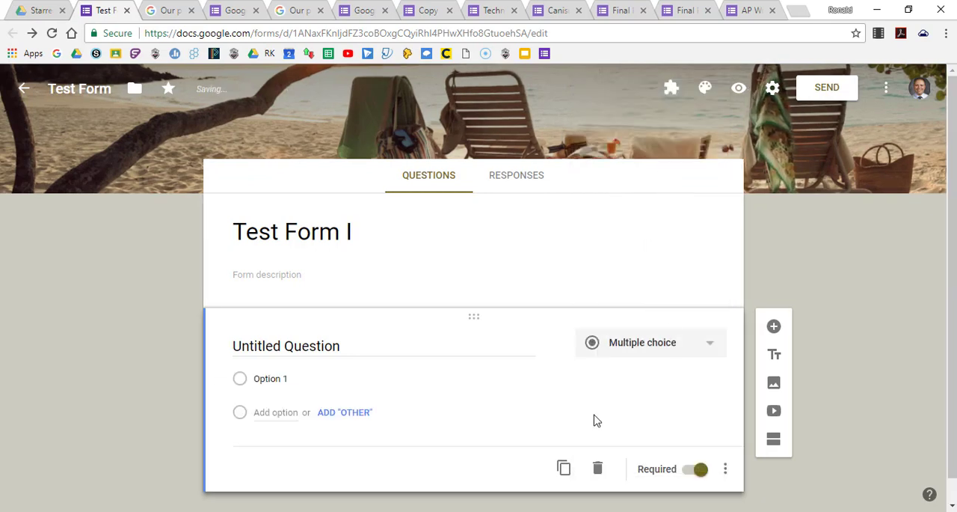
{"action": "mouse_move", "coordinate": [558, 345]}
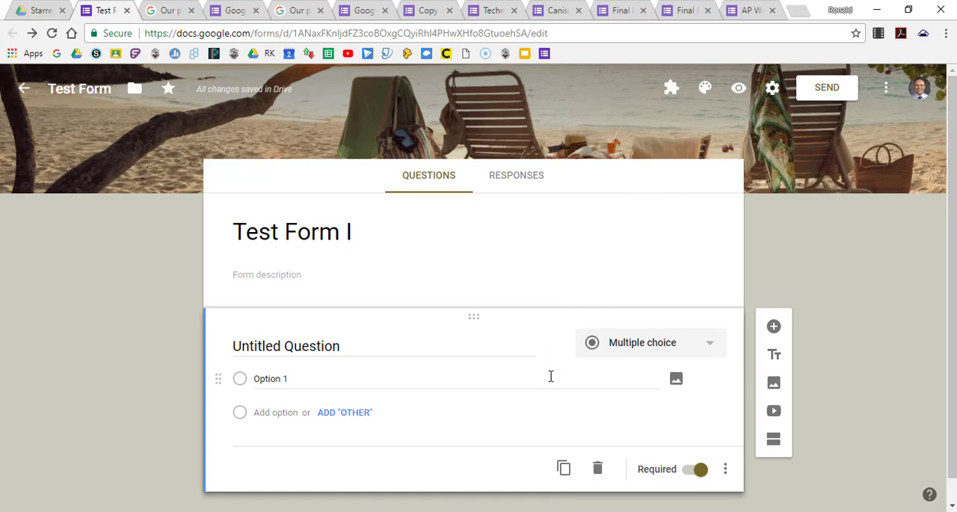
{"action": "mouse_move", "coordinate": [678, 386]}
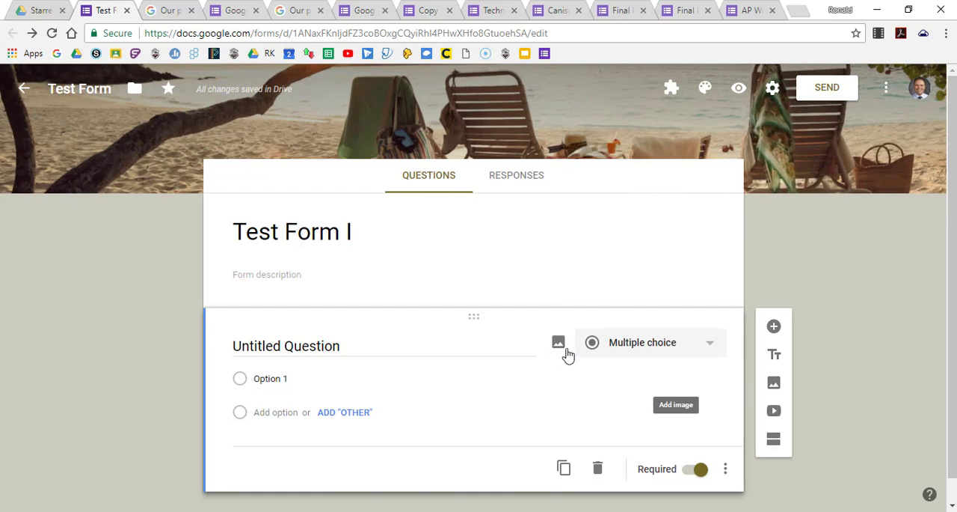
{"action": "left_click", "coordinate": [558, 345]}
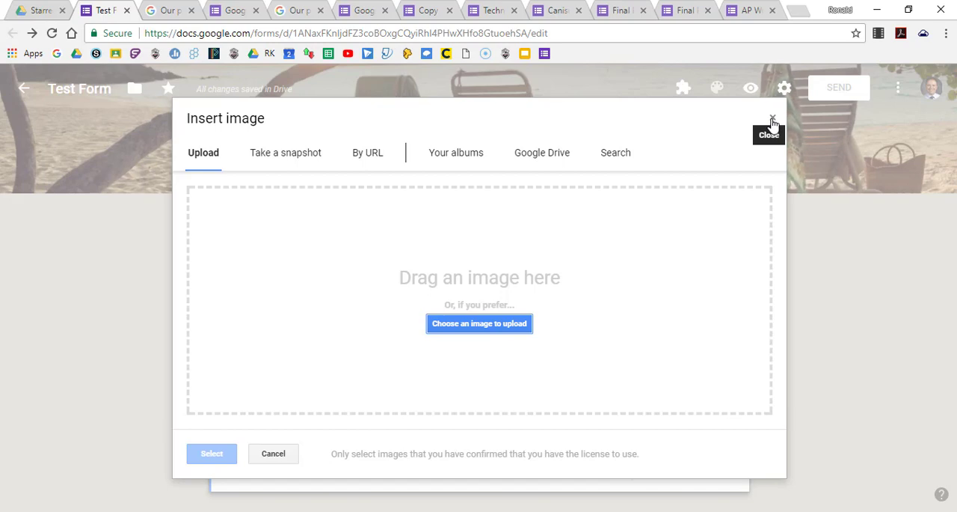
{"action": "left_click", "coordinate": [772, 121]}
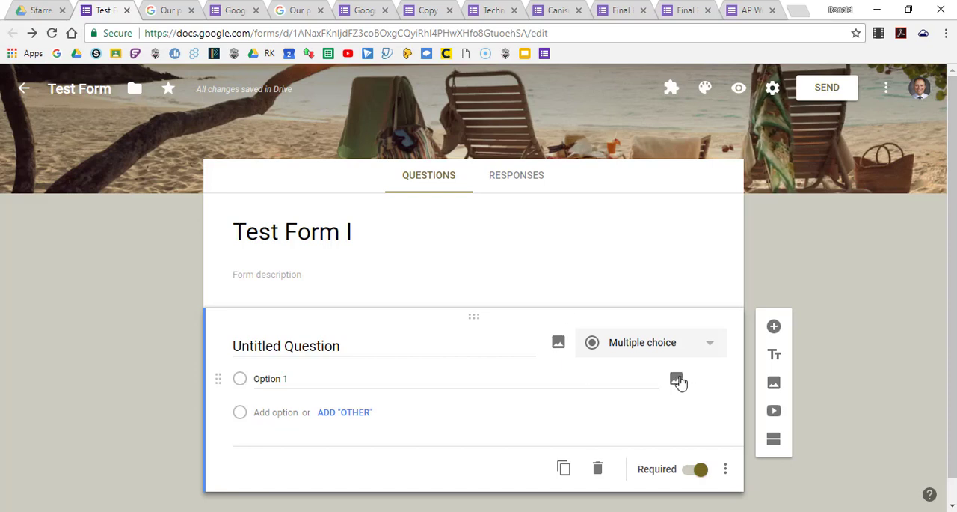
{"action": "scroll", "coordinate": [675, 414], "scroll_direction": "down", "scroll_amount": 1}
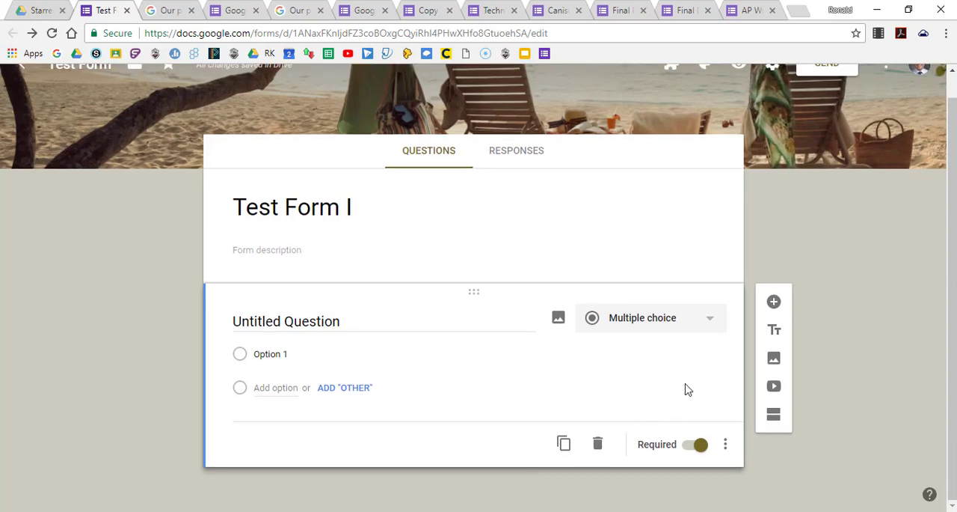
{"action": "left_click", "coordinate": [712, 318]}
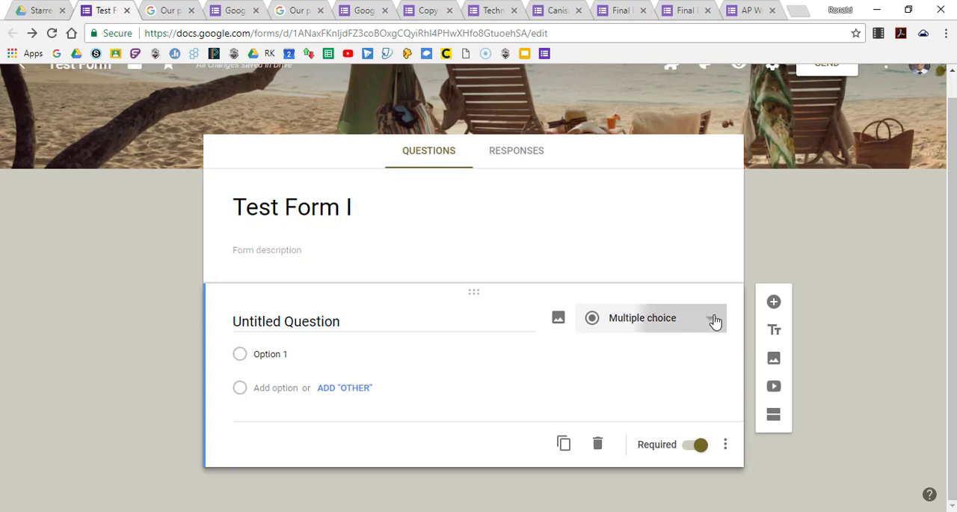
{"action": "left_click", "coordinate": [546, 411]}
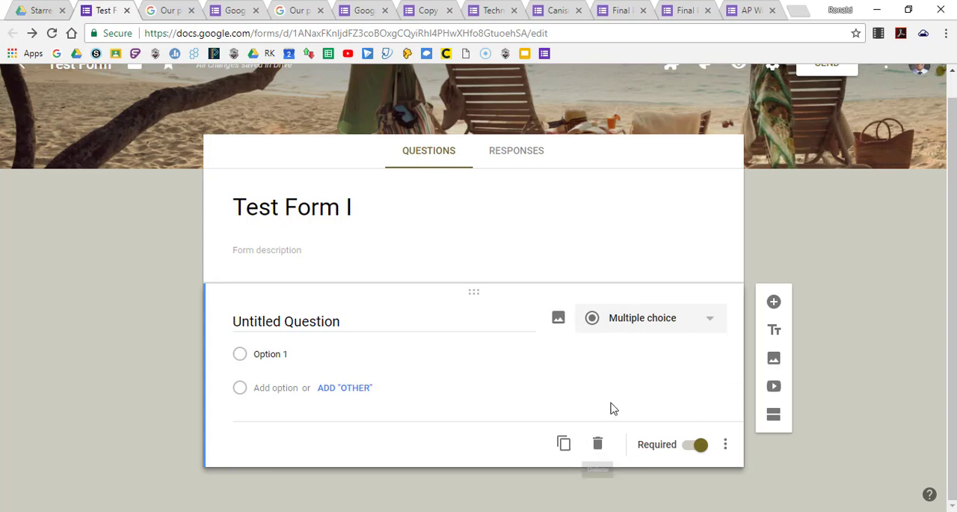
Add Option 2 and Option 3 to the multiple choice question.
{"action": "left_click", "coordinate": [725, 448]}
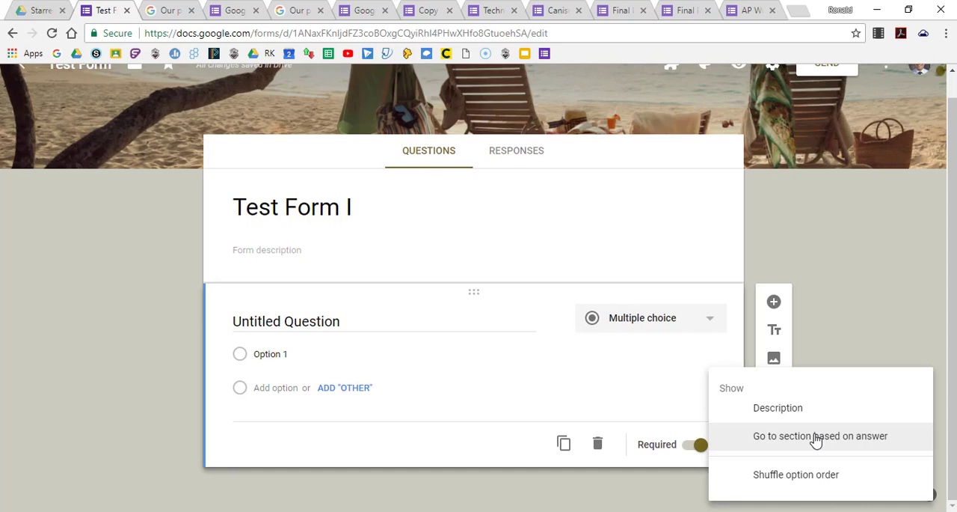
{"action": "left_click", "coordinate": [264, 384]}
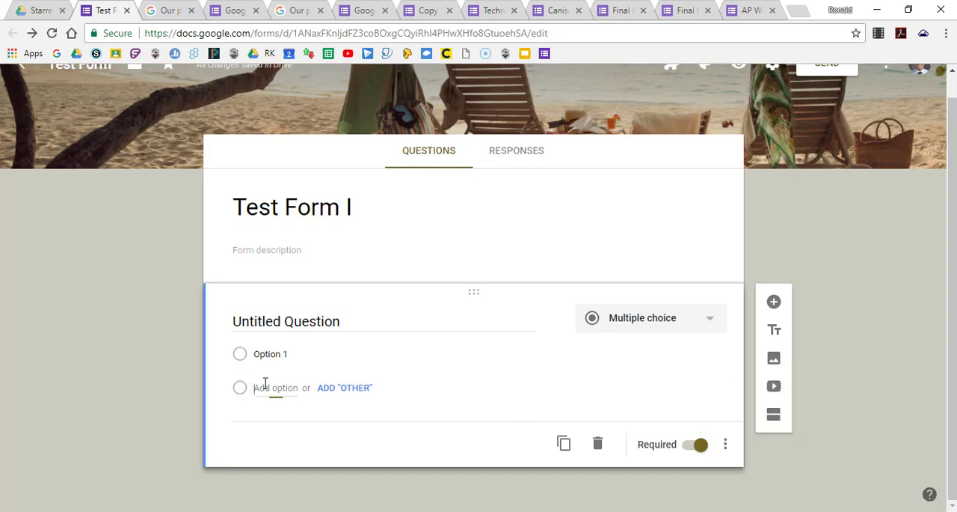
{"action": "left_click", "coordinate": [268, 422]}
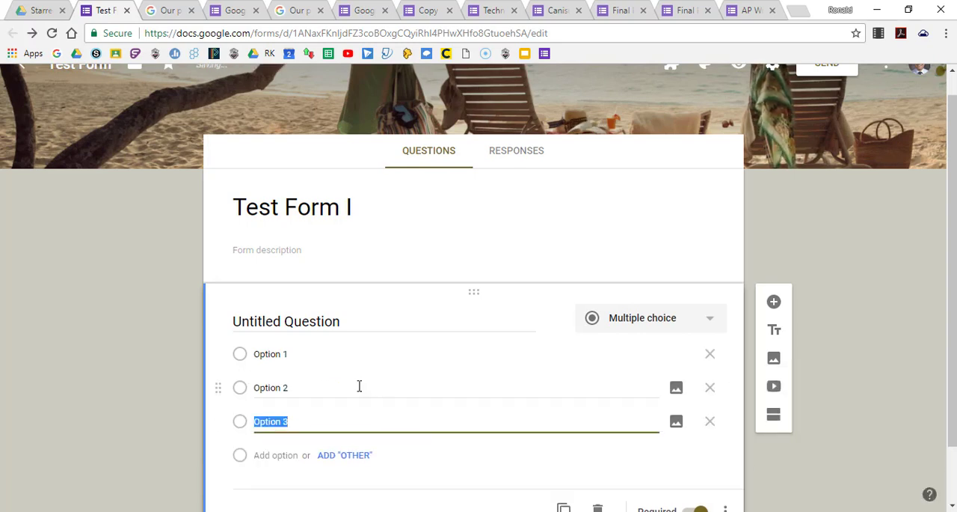
Enable Go to section based on answer for the question and examine the destinations available for Option 1.
{"action": "scroll", "coordinate": [738, 404], "scroll_direction": "down", "scroll_amount": 1}
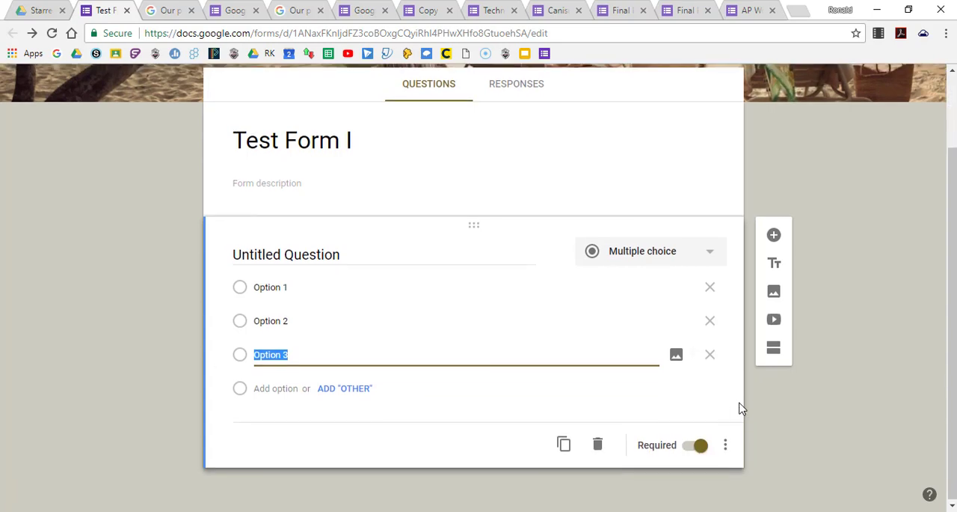
{"action": "left_click", "coordinate": [725, 446]}
{"action": "left_click", "coordinate": [785, 439]}
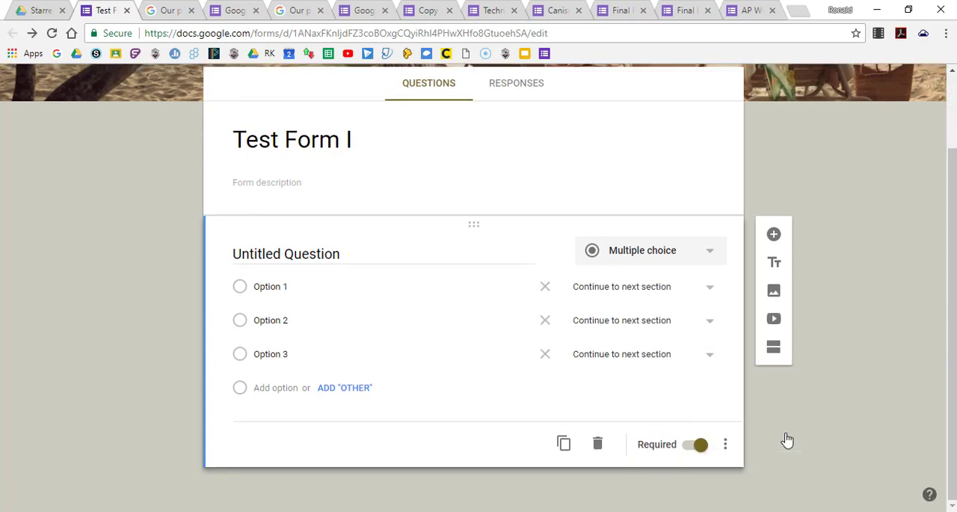
{"action": "left_click", "coordinate": [711, 292]}
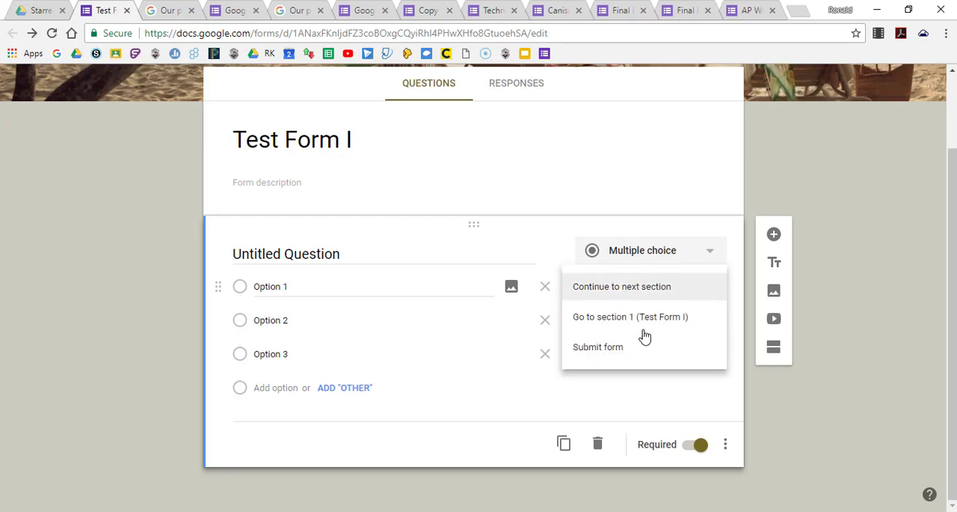
{"action": "left_click", "coordinate": [500, 418]}
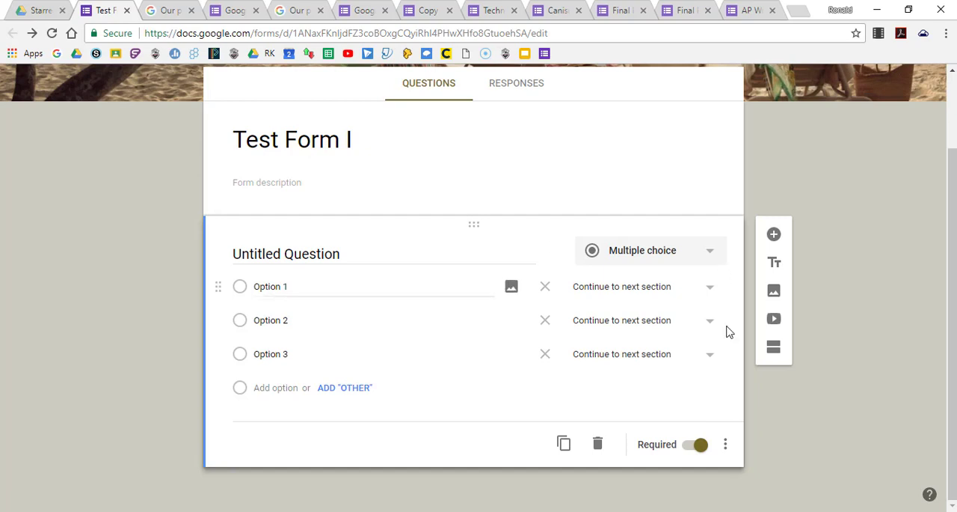
Disable Go to section based on answer and show the description field for the question.
{"action": "left_click", "coordinate": [727, 447]}
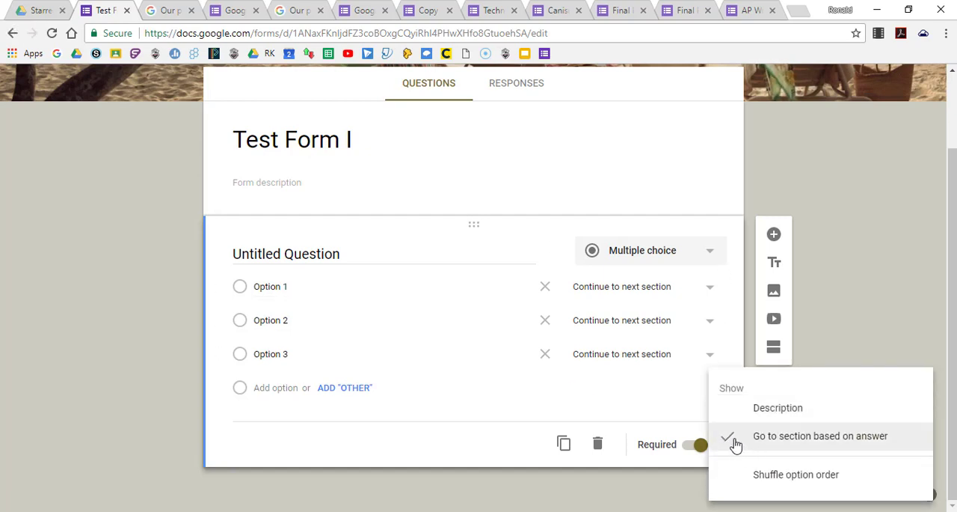
{"action": "left_click", "coordinate": [733, 445]}
{"action": "left_click", "coordinate": [727, 447]}
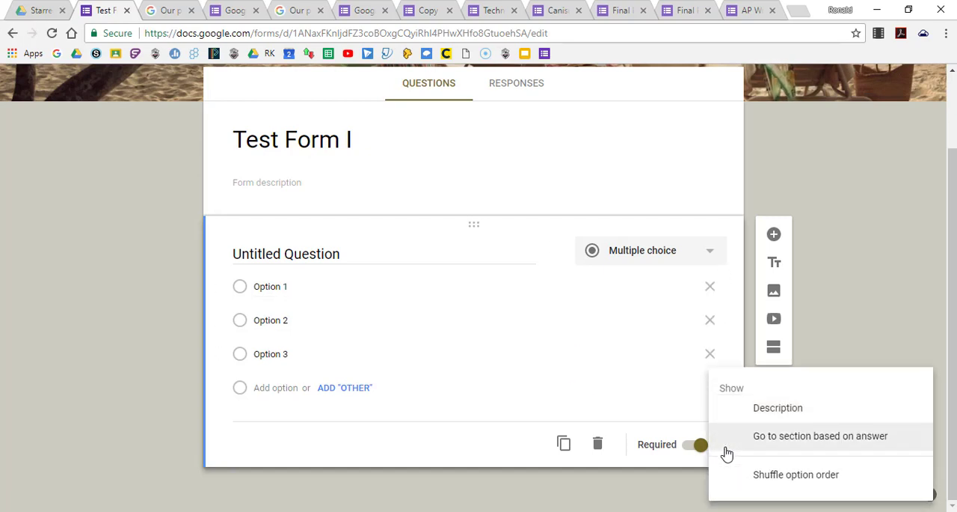
{"action": "left_click", "coordinate": [762, 408]}
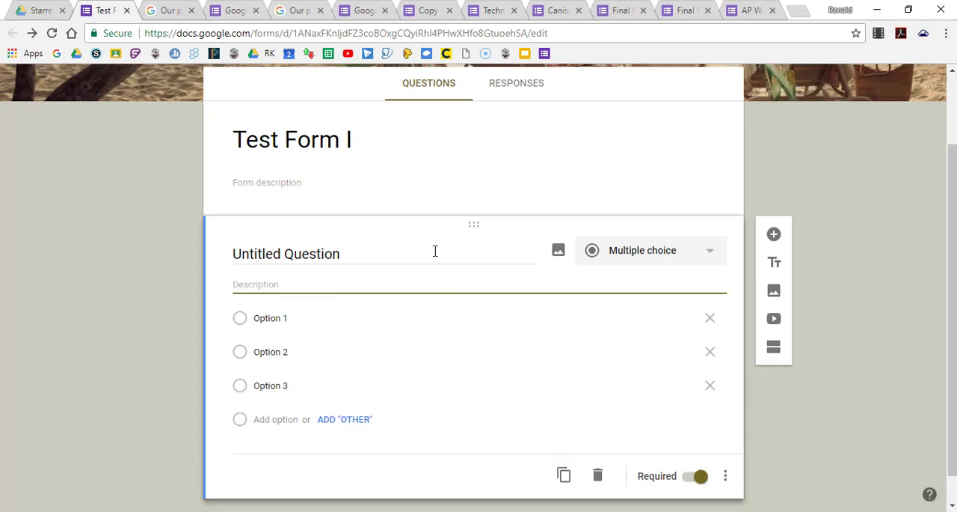
Enable Shuffle option order for the question and switch it back off.
{"action": "left_click", "coordinate": [724, 478]}
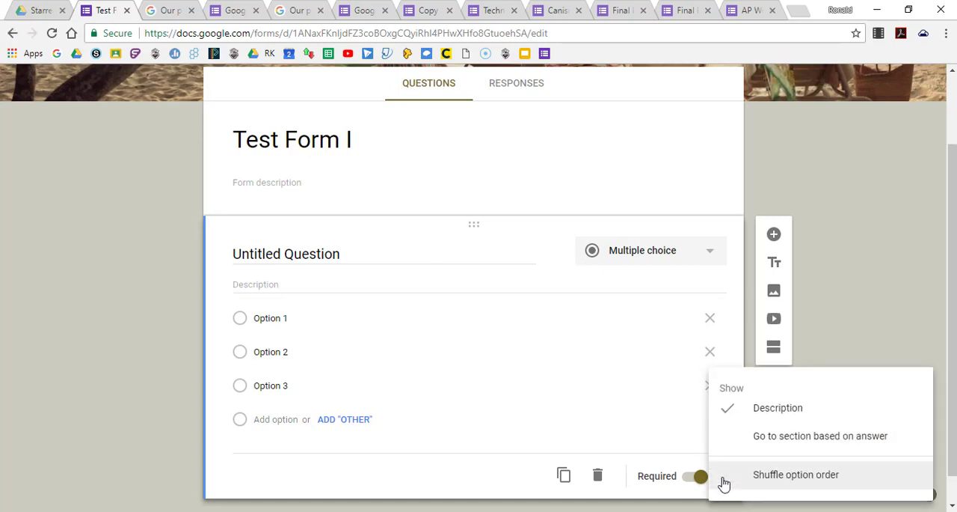
{"action": "left_click", "coordinate": [791, 481]}
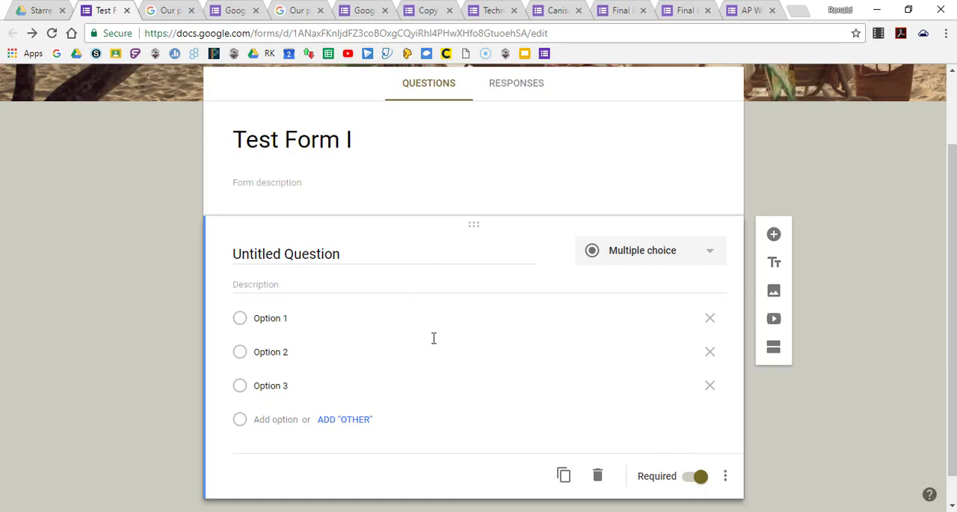
{"action": "left_click", "coordinate": [725, 479]}
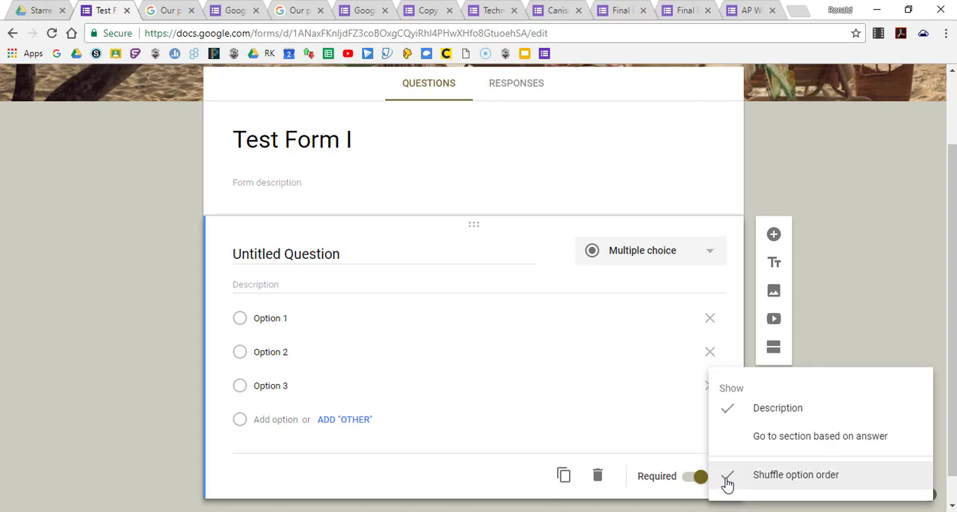
{"action": "left_click", "coordinate": [727, 483]}
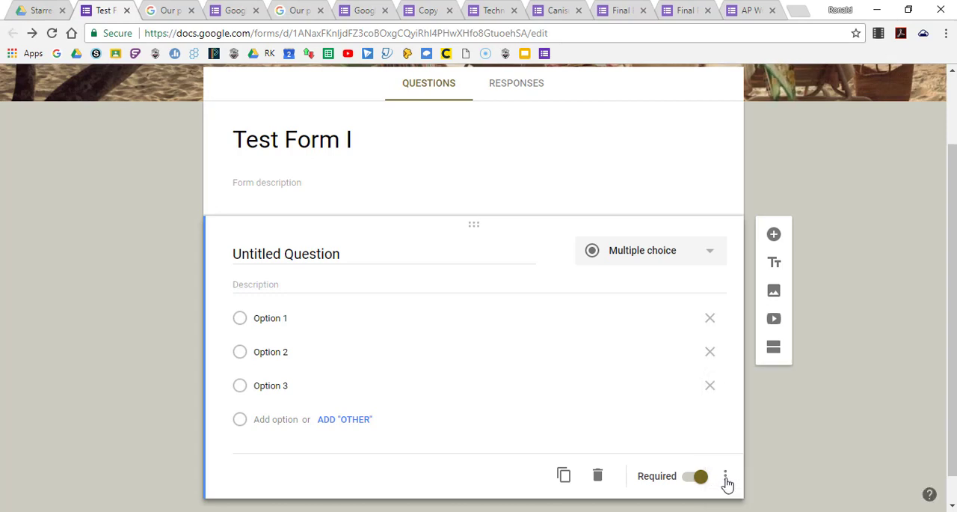
Change the question to Short answer and turn its response validation on and back off.
{"action": "left_click", "coordinate": [714, 262]}
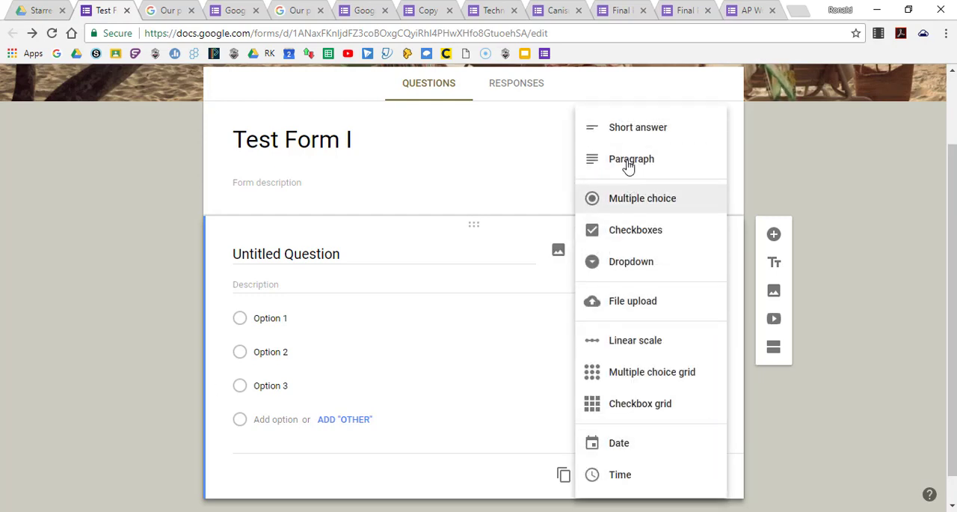
{"action": "left_click", "coordinate": [645, 129]}
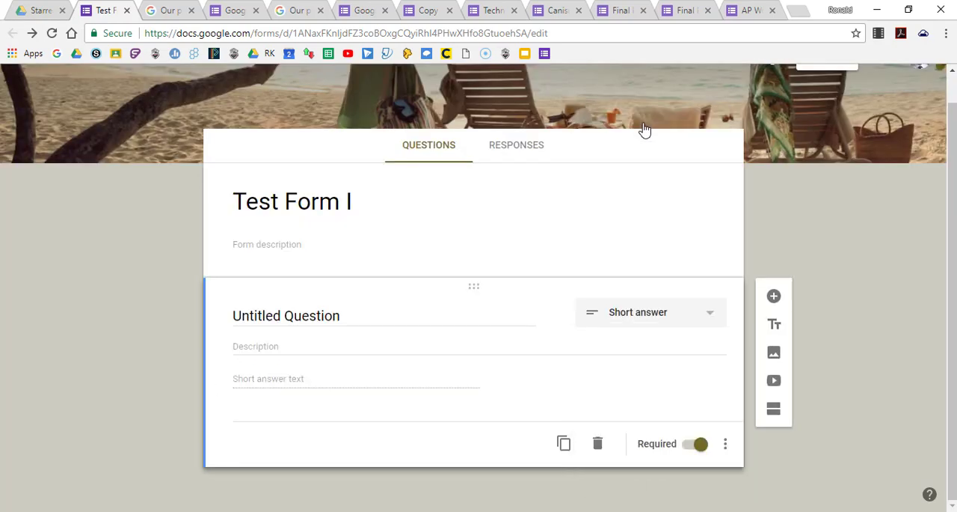
{"action": "left_click", "coordinate": [725, 444]}
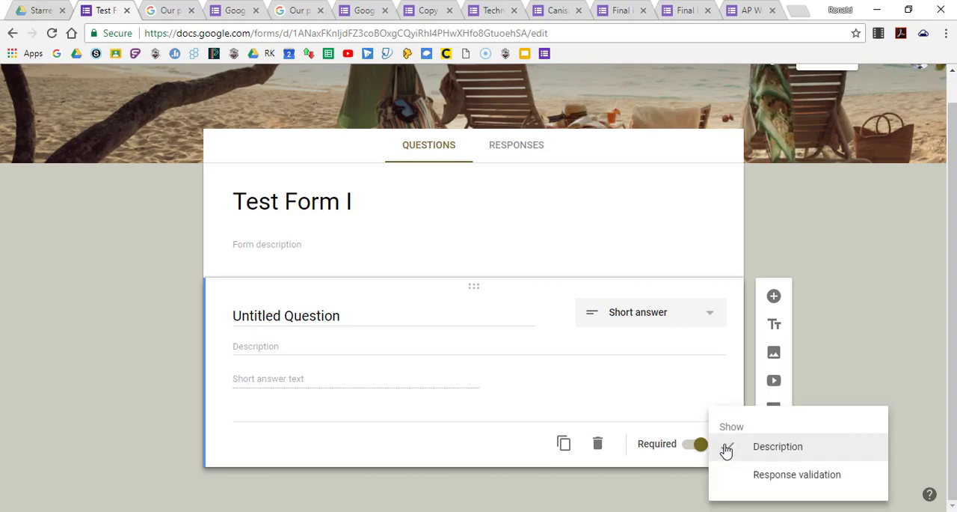
{"action": "left_click", "coordinate": [768, 484]}
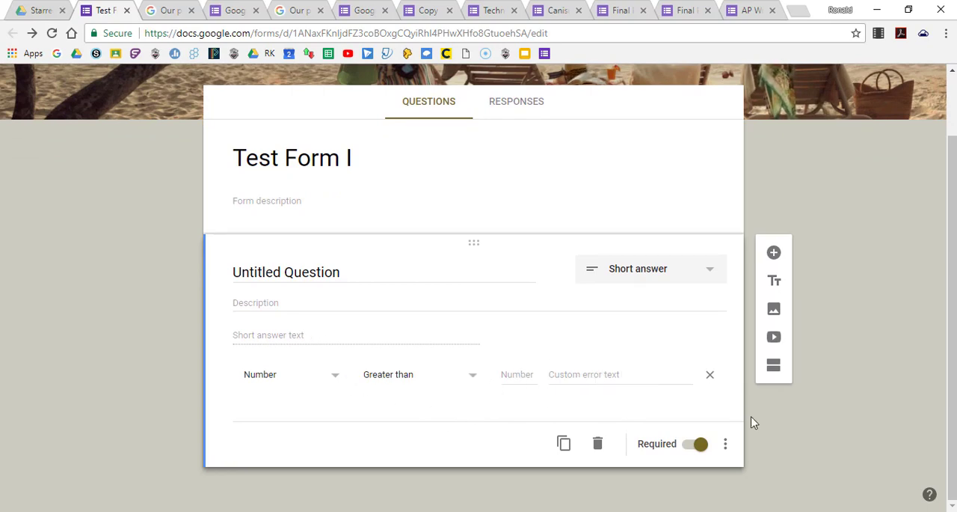
{"action": "left_click", "coordinate": [725, 444]}
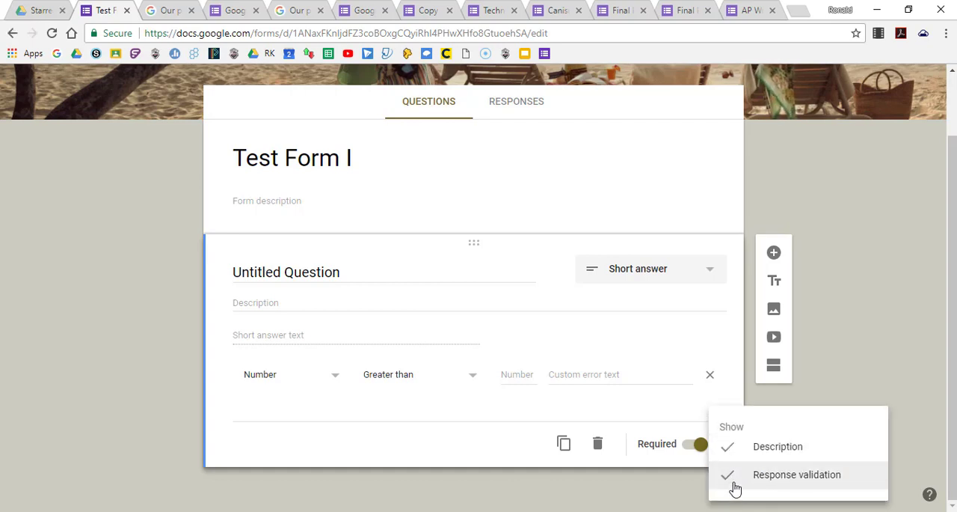
{"action": "left_click", "coordinate": [734, 483]}
Change the question type to Paragraph and view its additional options.
{"action": "left_click", "coordinate": [714, 322]}
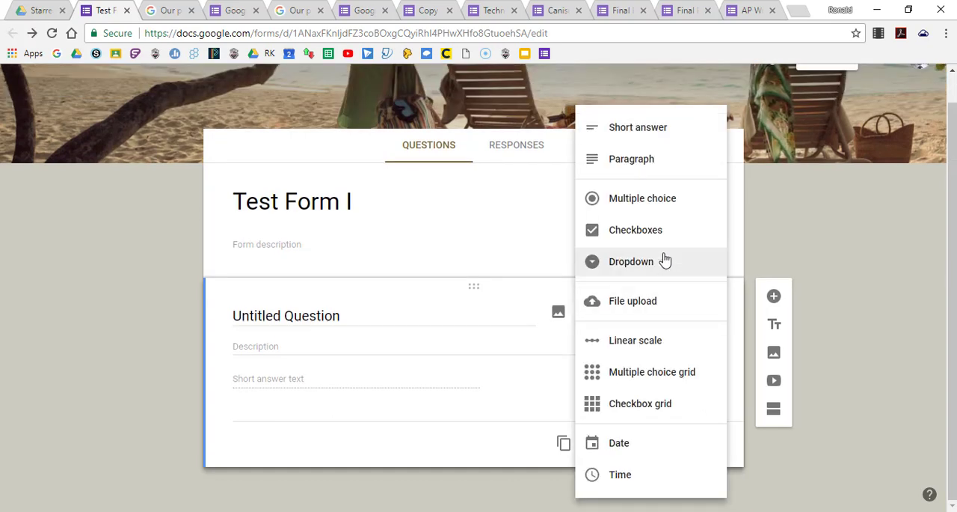
{"action": "left_click", "coordinate": [632, 159]}
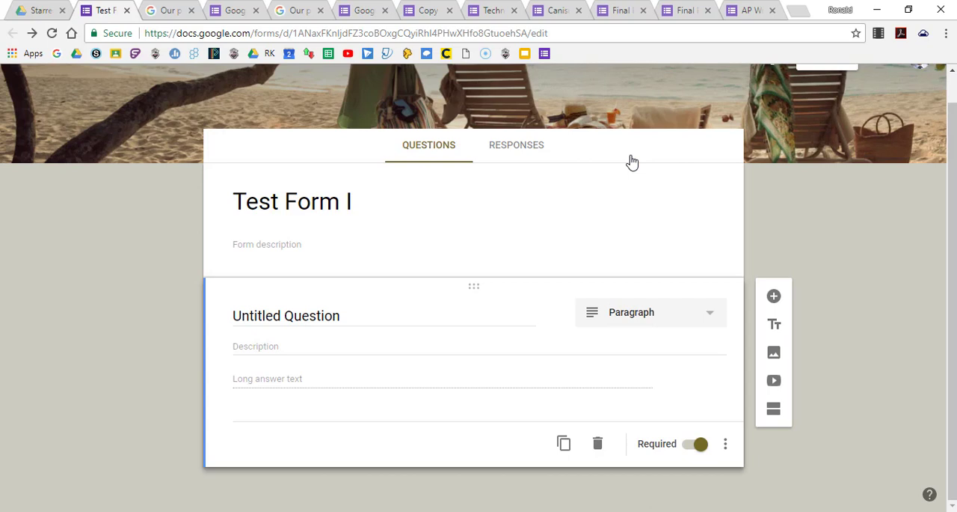
{"action": "left_click", "coordinate": [725, 444]}
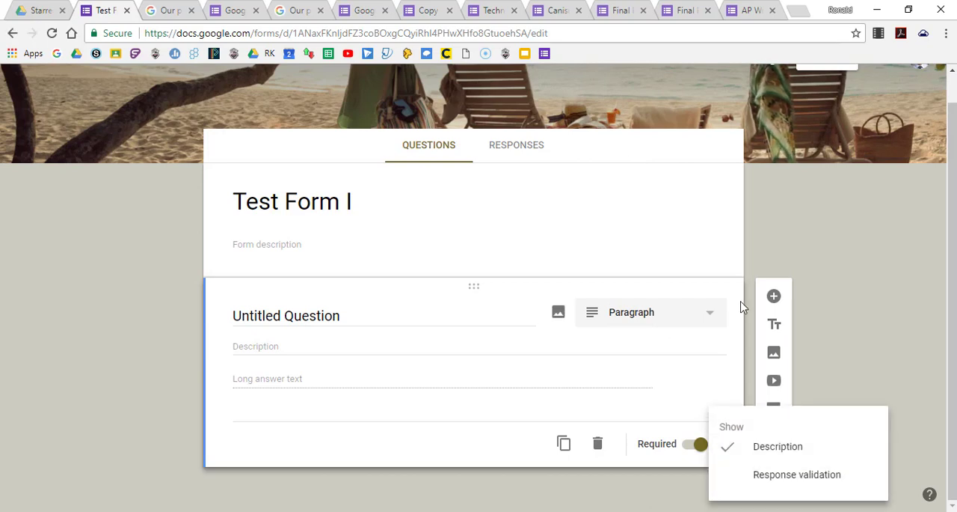
{"action": "left_click", "coordinate": [785, 210]}
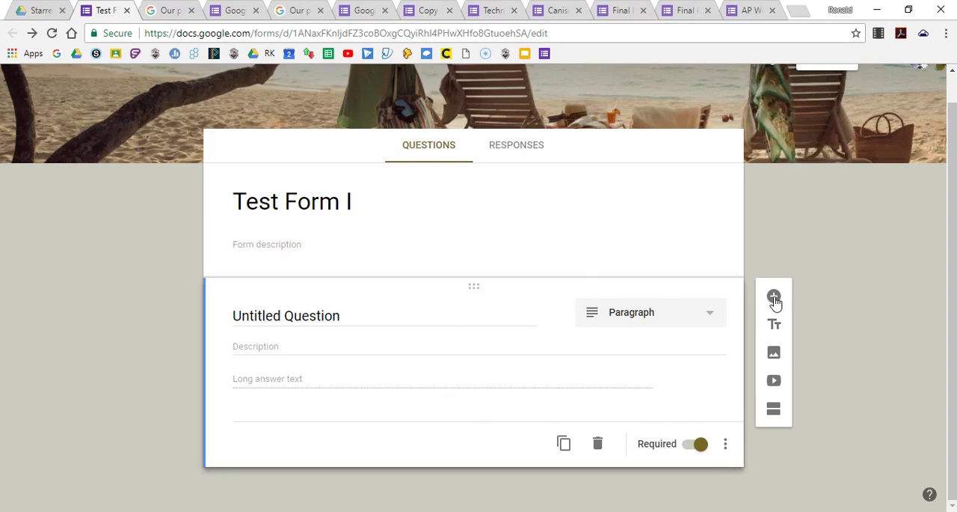
Add a blank multiple choice question below the Paragraph question, and duplicate the Paragraph question.
{"action": "left_click", "coordinate": [775, 297]}
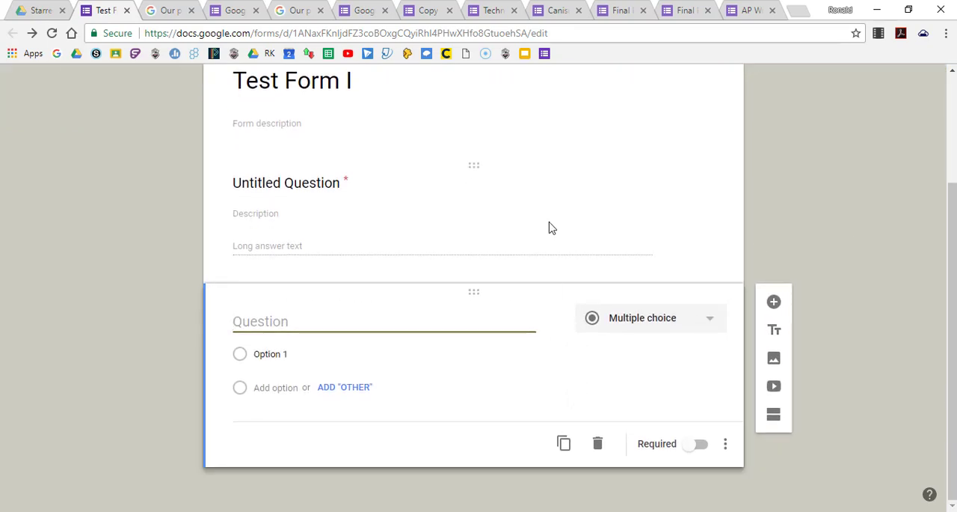
{"action": "left_click", "coordinate": [551, 220]}
{"action": "left_click", "coordinate": [528, 411]}
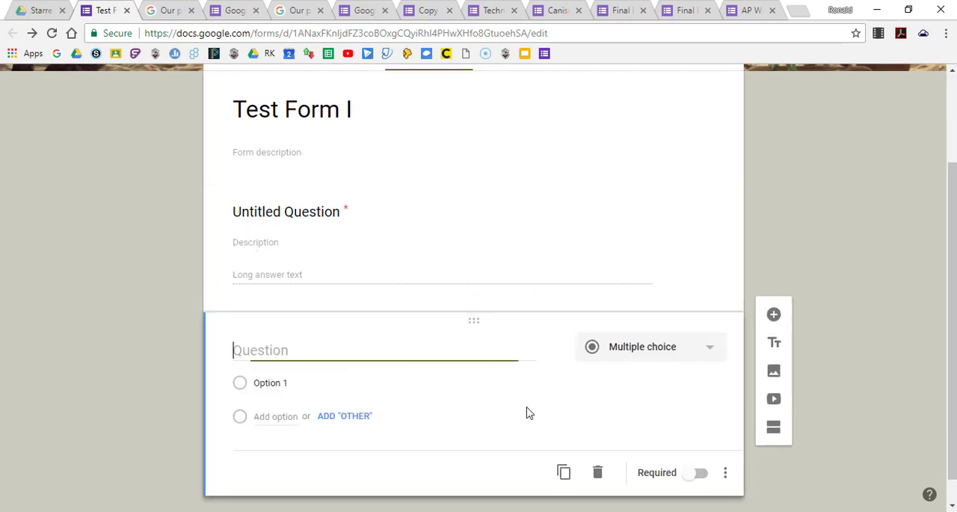
{"action": "left_click", "coordinate": [566, 218]}
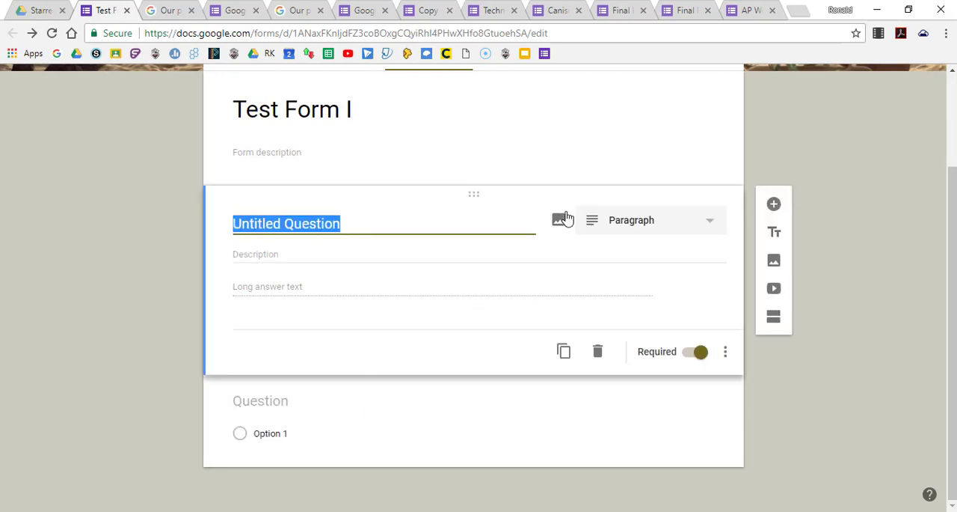
{"action": "left_click", "coordinate": [564, 352]}
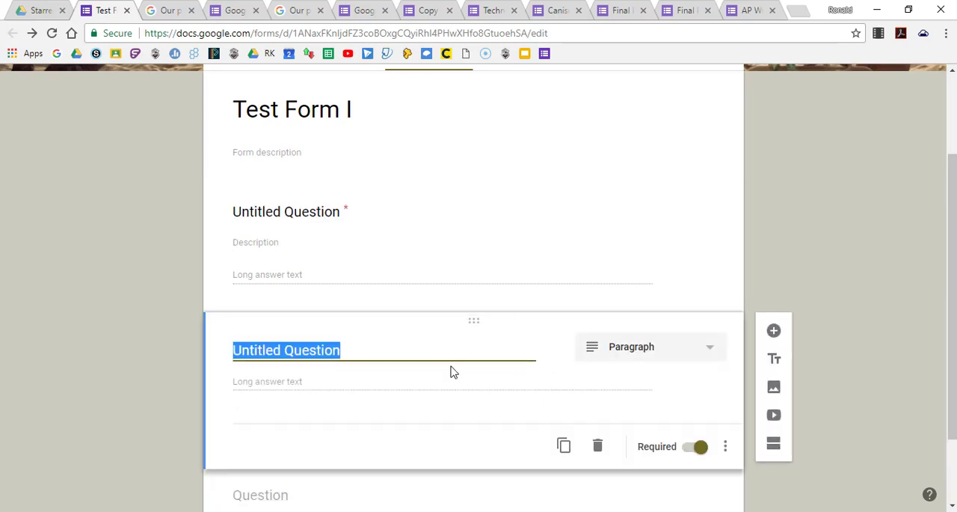
Try to move the blank multiple choice question to another place in the form.
{"action": "scroll", "coordinate": [493, 371], "scroll_direction": "down", "scroll_amount": 2}
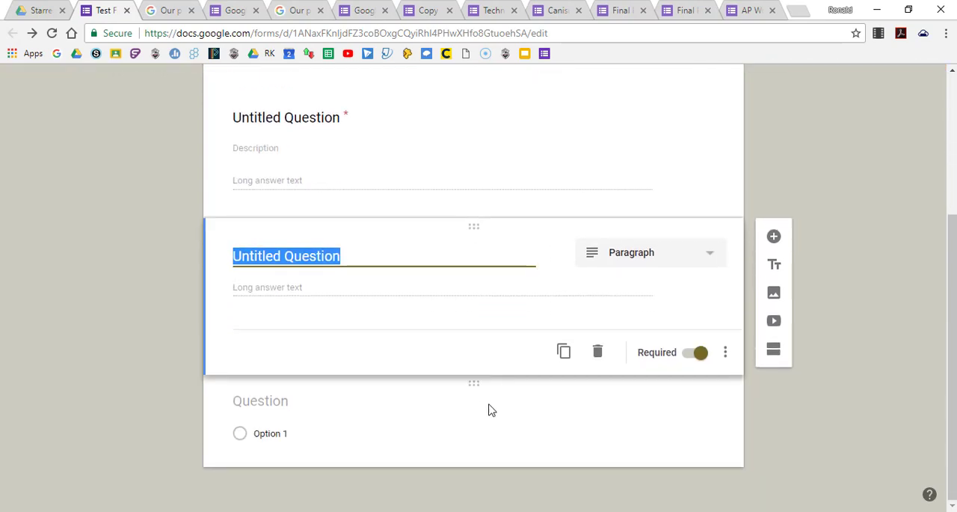
{"action": "left_click_drag", "start_coordinate": [474, 387], "coordinate": [480, 474]}
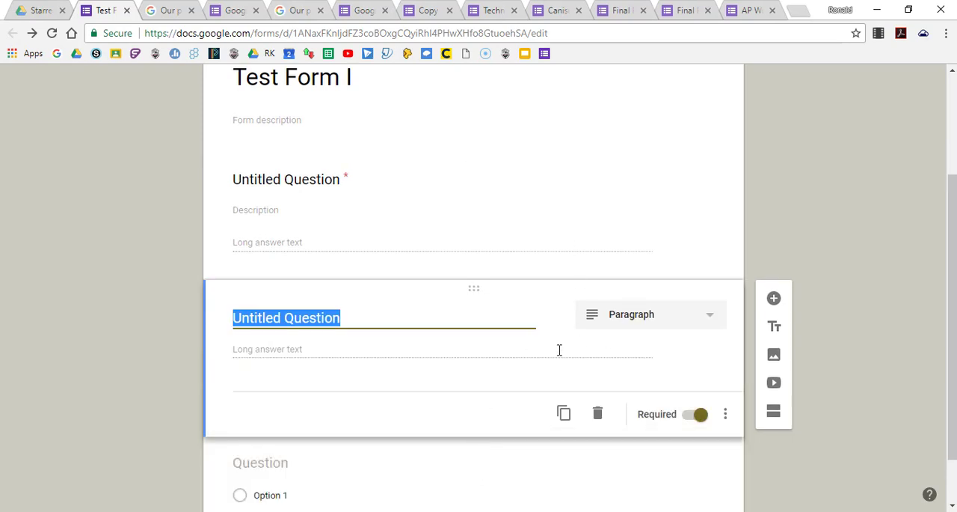
{"action": "scroll", "coordinate": [560, 349], "scroll_direction": "down", "scroll_amount": 1}
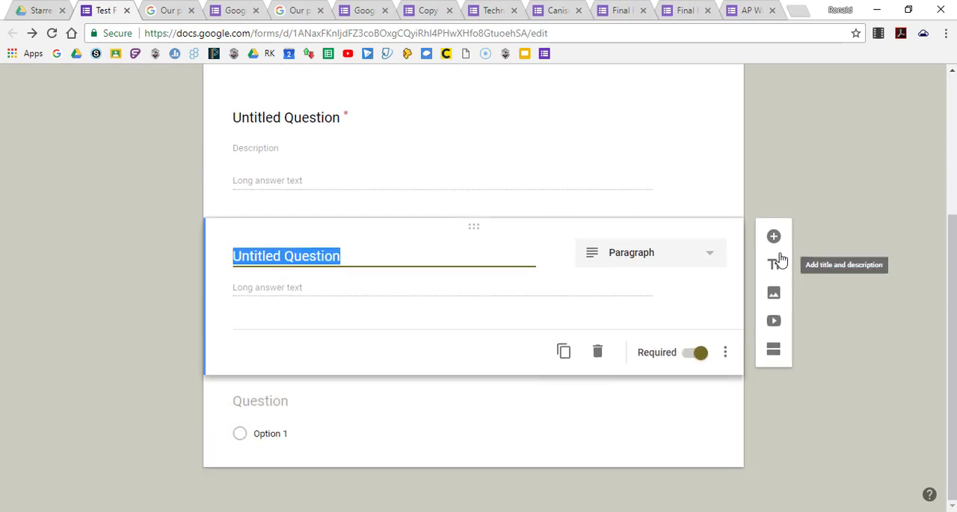
Add a title and description block below the first Paragraph question and view the block's additional options.
{"action": "left_click", "coordinate": [609, 184]}
{"action": "scroll", "coordinate": [610, 187], "scroll_direction": "up", "scroll_amount": 3}
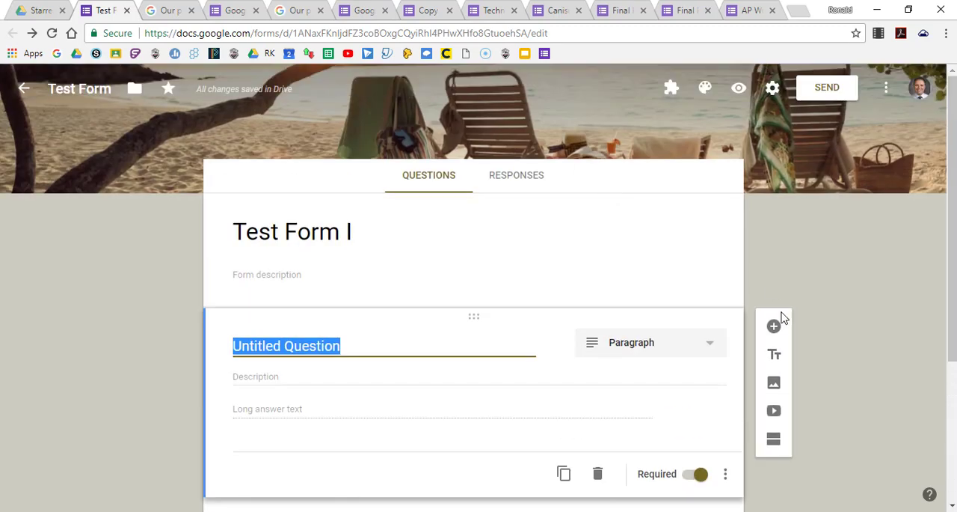
{"action": "left_click", "coordinate": [776, 357]}
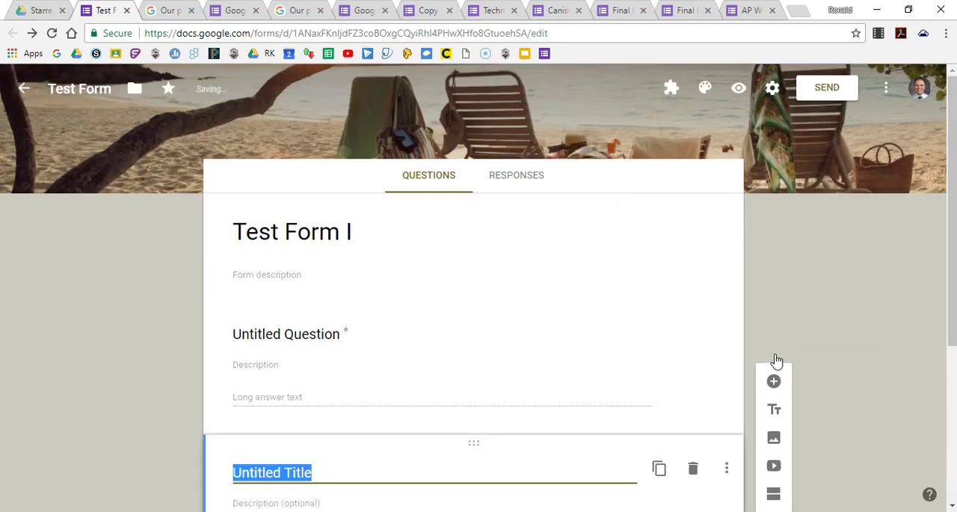
{"action": "scroll", "coordinate": [583, 344], "scroll_direction": "down", "scroll_amount": 1}
{"action": "scroll", "coordinate": [585, 347], "scroll_direction": "down", "scroll_amount": 2}
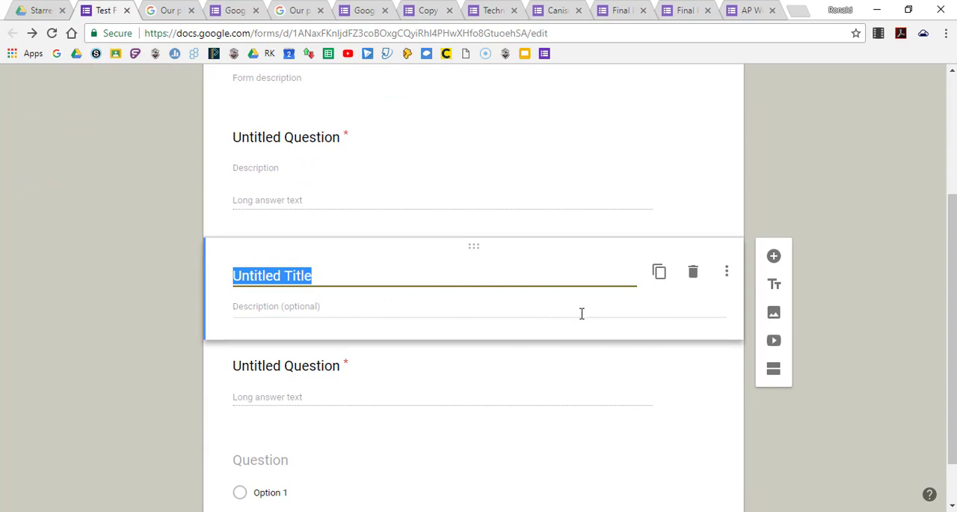
{"action": "left_click", "coordinate": [725, 271]}
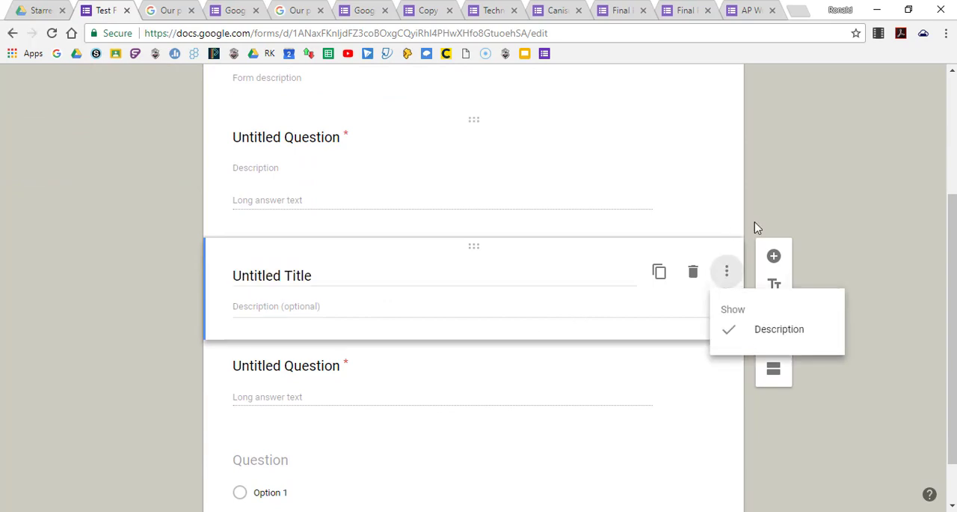
{"action": "left_click", "coordinate": [771, 207]}
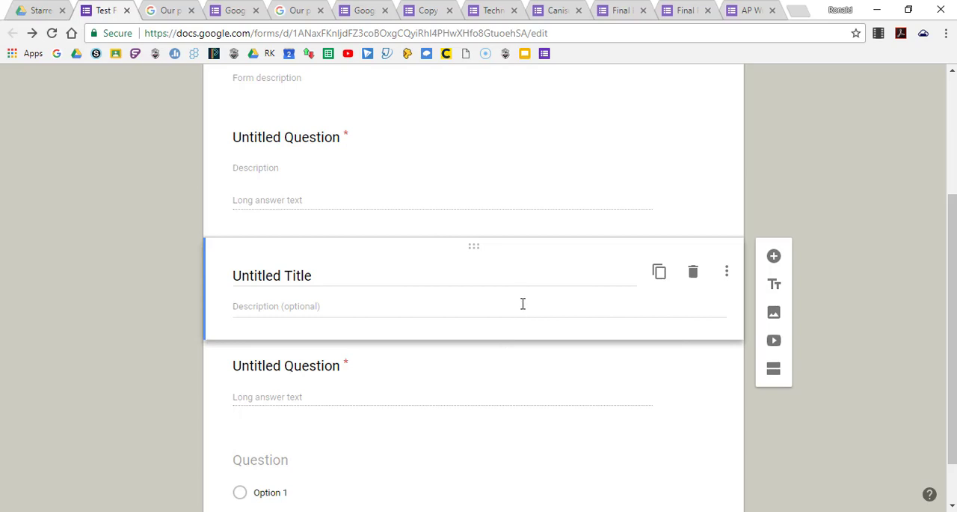
Insert the image CPD Business Schoology Profile Photo from the Pictures folder below the title block.
{"action": "left_click", "coordinate": [774, 314]}
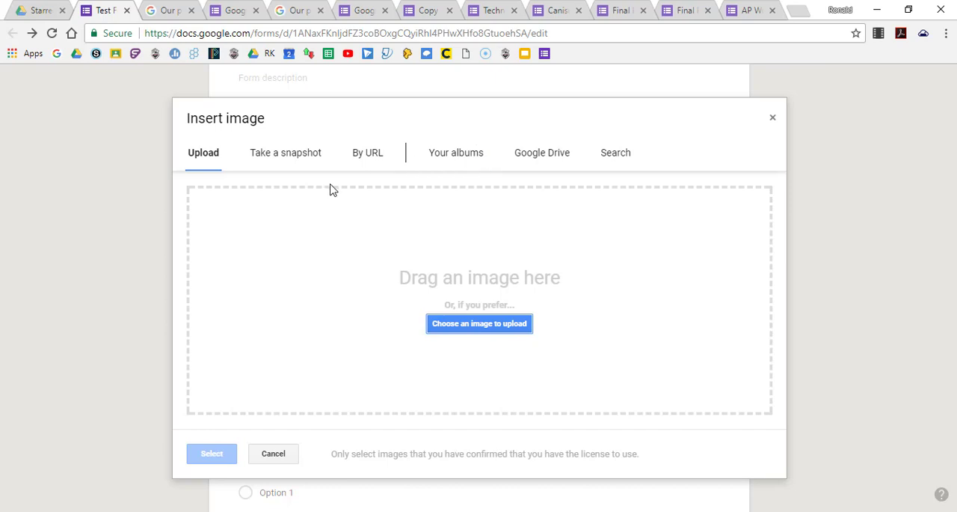
{"action": "left_click", "coordinate": [484, 329]}
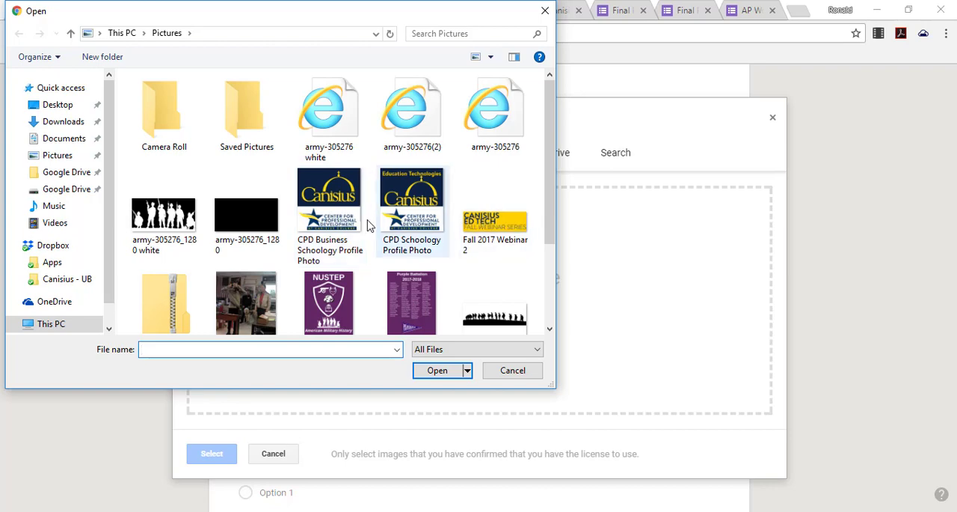
{"action": "left_click", "coordinate": [333, 213]}
{"action": "left_click", "coordinate": [438, 371]}
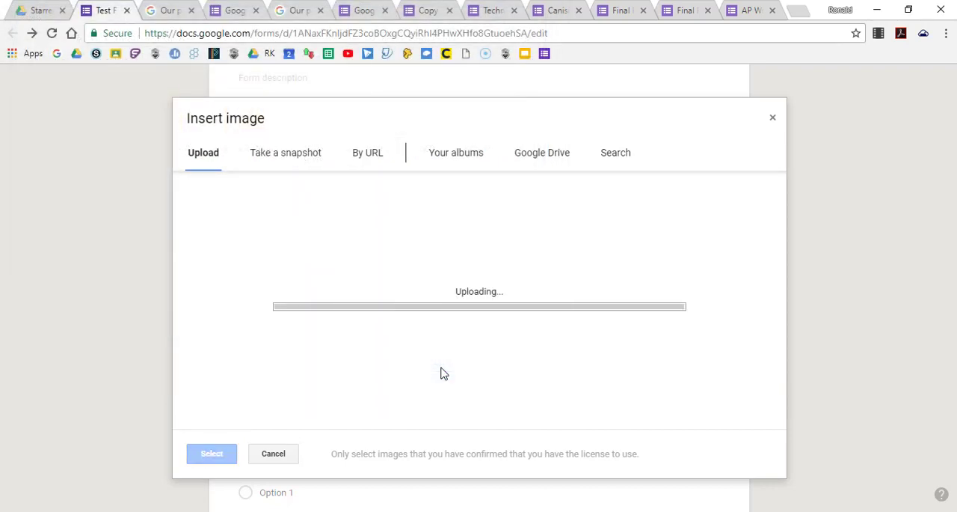
Shrink the inserted Canisius image proportionally to about four fifths of its inserted width.
{"action": "scroll", "coordinate": [519, 334], "scroll_direction": "down", "scroll_amount": 2}
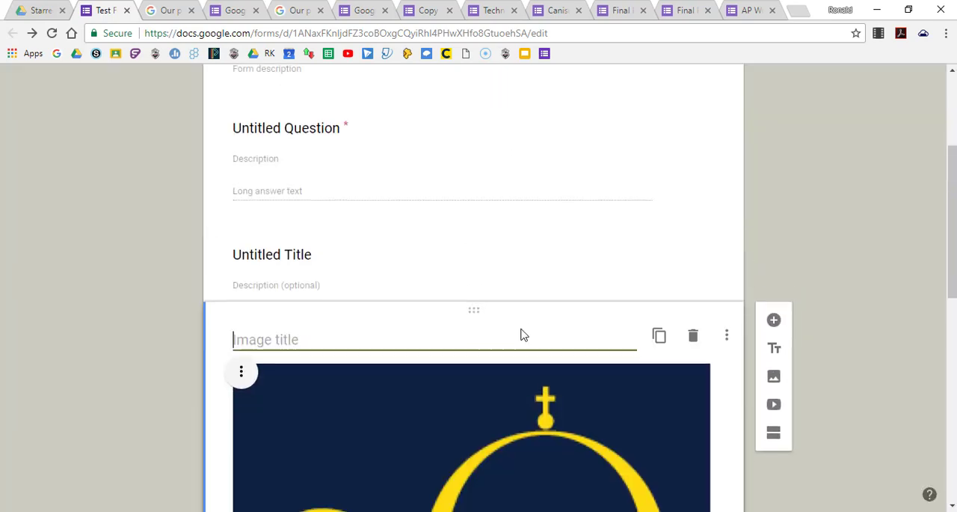
{"action": "left_click", "coordinate": [563, 298]}
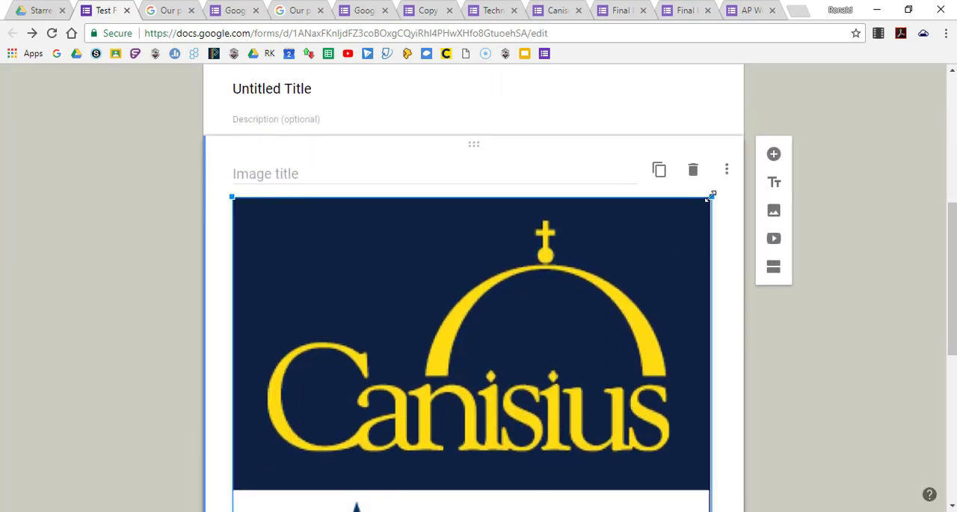
{"action": "left_click_drag", "start_coordinate": [711, 196], "coordinate": [632, 291]}
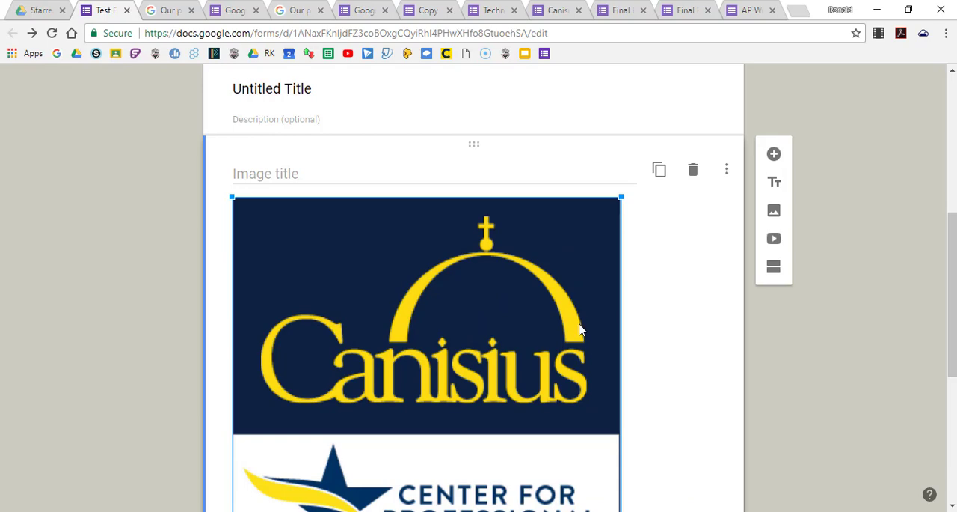
{"action": "left_click", "coordinate": [688, 308]}
{"action": "scroll", "coordinate": [688, 308], "scroll_direction": "down", "scroll_amount": 4}
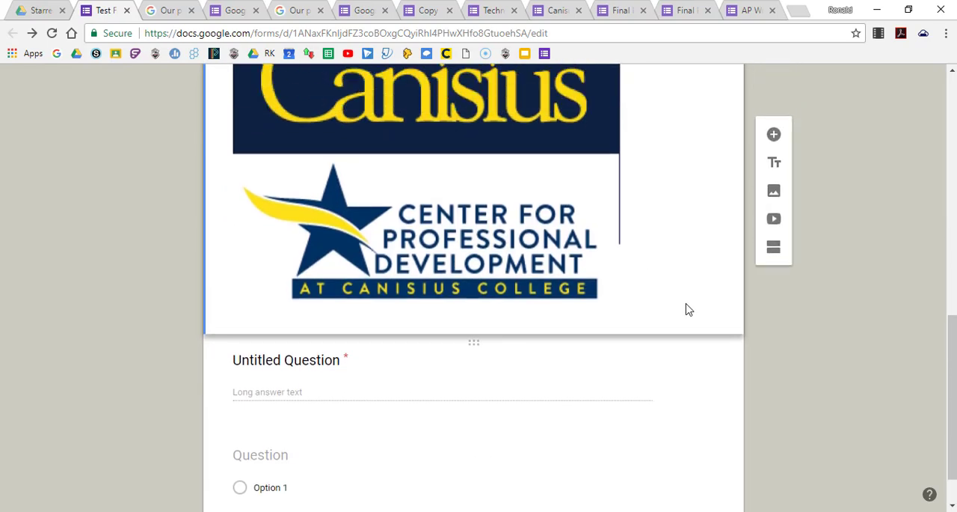
{"action": "scroll", "coordinate": [688, 308], "scroll_direction": "up", "scroll_amount": 9}
{"action": "scroll", "coordinate": [688, 308], "scroll_direction": "down", "scroll_amount": 6}
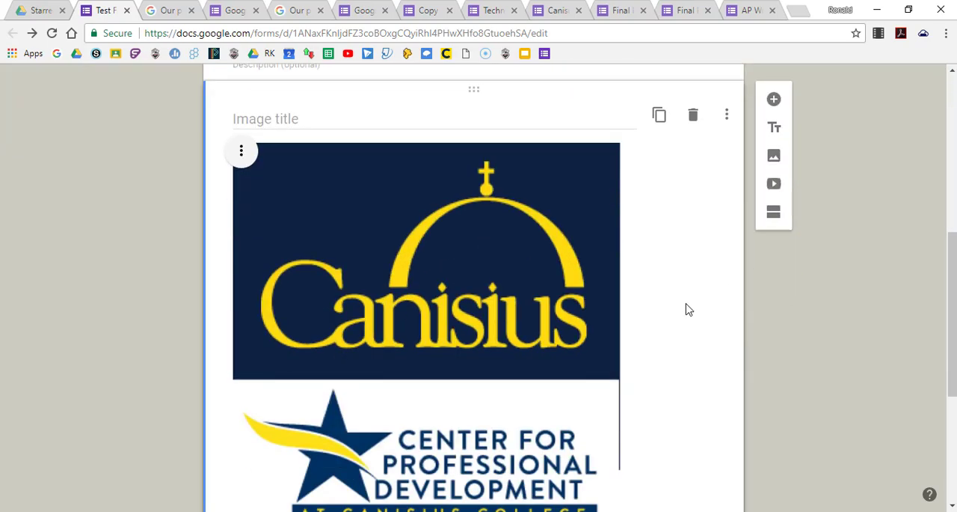
{"action": "scroll", "coordinate": [688, 308], "scroll_direction": "down", "scroll_amount": 1}
{"action": "scroll", "coordinate": [688, 309], "scroll_direction": "up", "scroll_amount": 2}
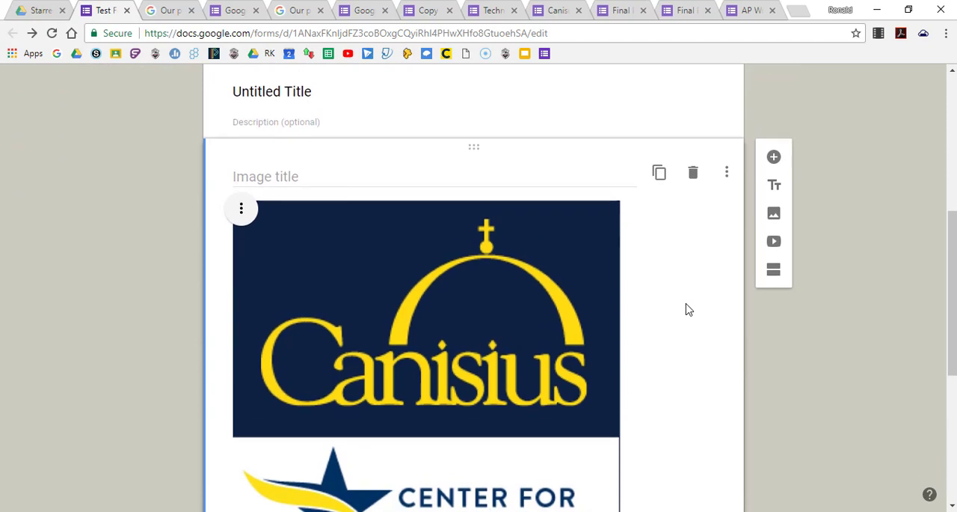
Reduce the Canisius image further, to about two thirds of its inserted width.
{"action": "left_click", "coordinate": [592, 267]}
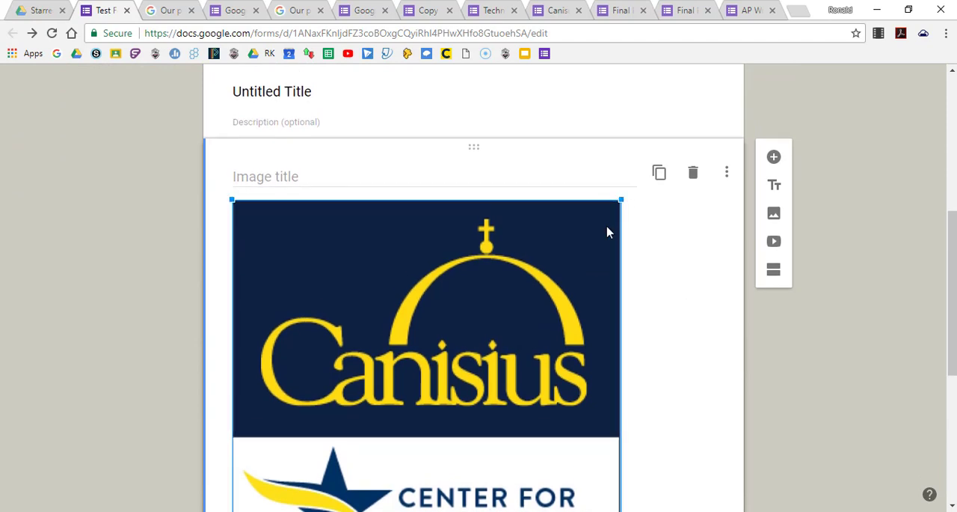
{"action": "left_click_drag", "start_coordinate": [621, 199], "coordinate": [553, 288]}
{"action": "scroll", "coordinate": [635, 319], "scroll_direction": "down", "scroll_amount": 3}
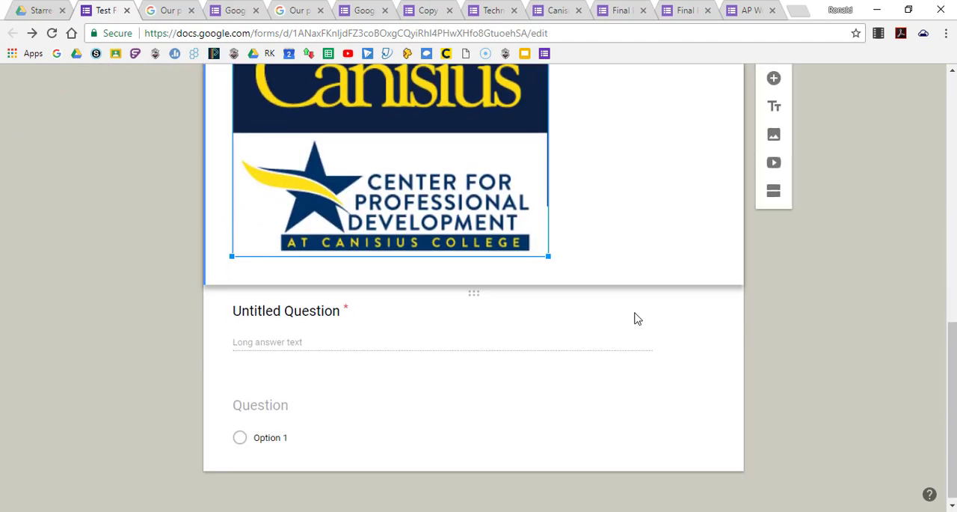
{"action": "scroll", "coordinate": [635, 318], "scroll_direction": "up", "scroll_amount": 5}
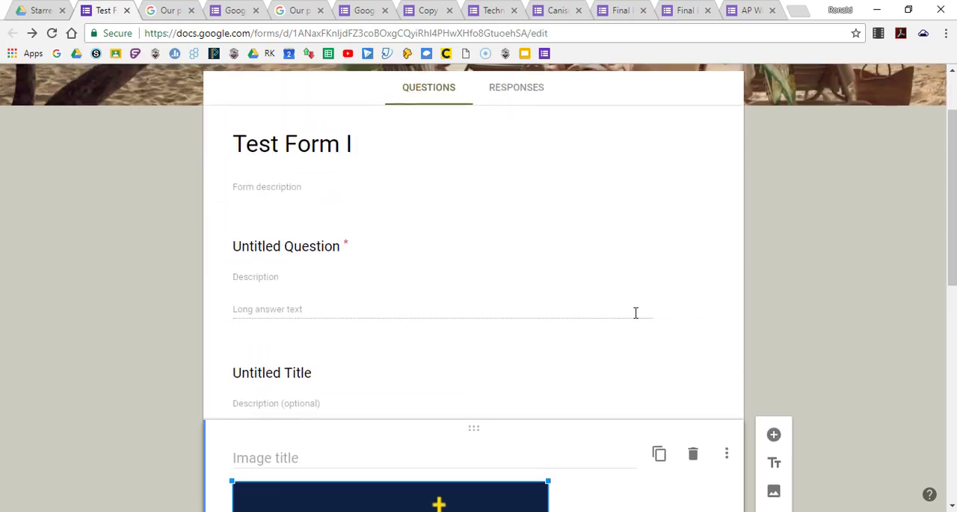
{"action": "scroll", "coordinate": [635, 312], "scroll_direction": "down", "scroll_amount": 3}
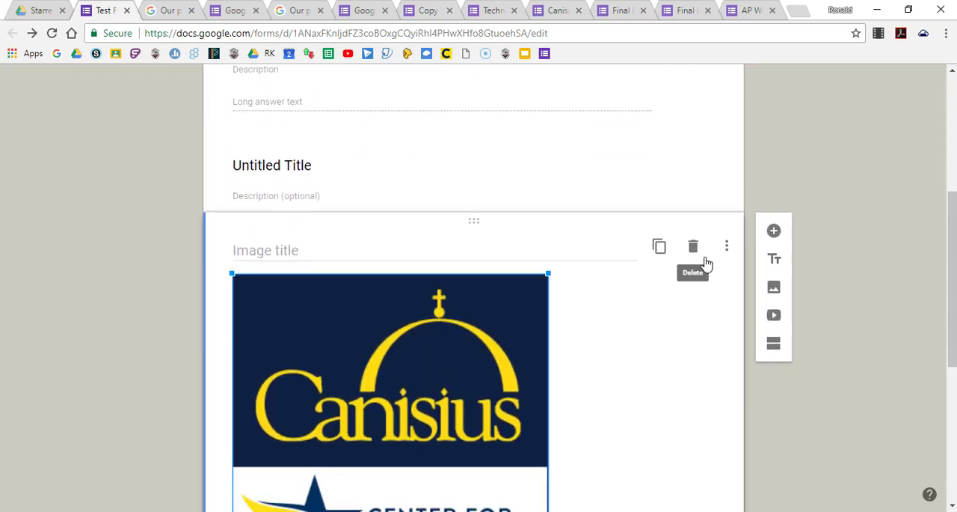
Start adding a video below the Canisius image, view the URL option, and search YouTube for Washington.
{"action": "left_click", "coordinate": [775, 318]}
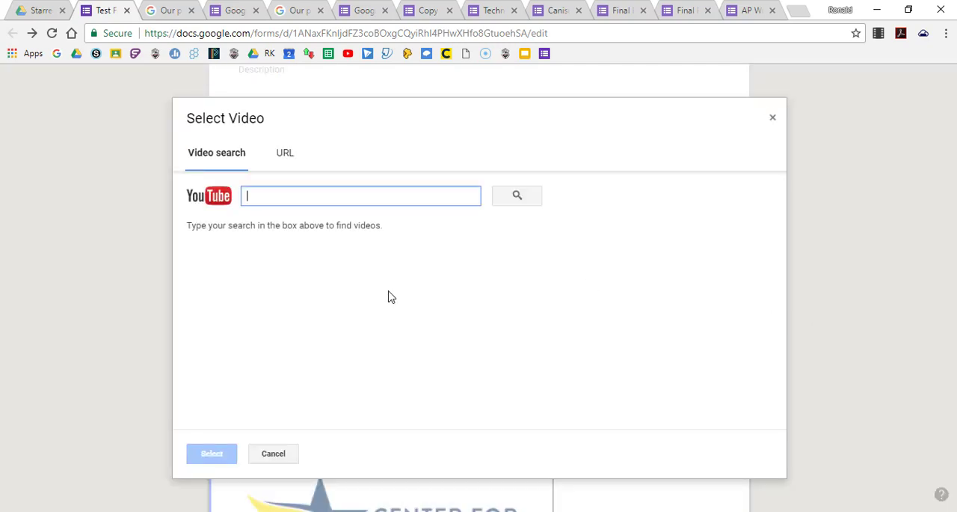
{"action": "left_click", "coordinate": [284, 154]}
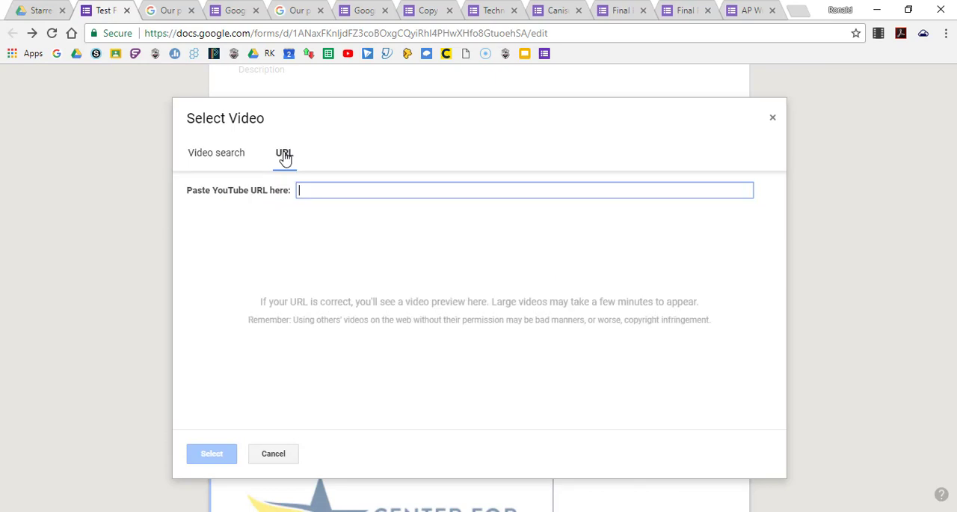
{"action": "left_click", "coordinate": [233, 154]}
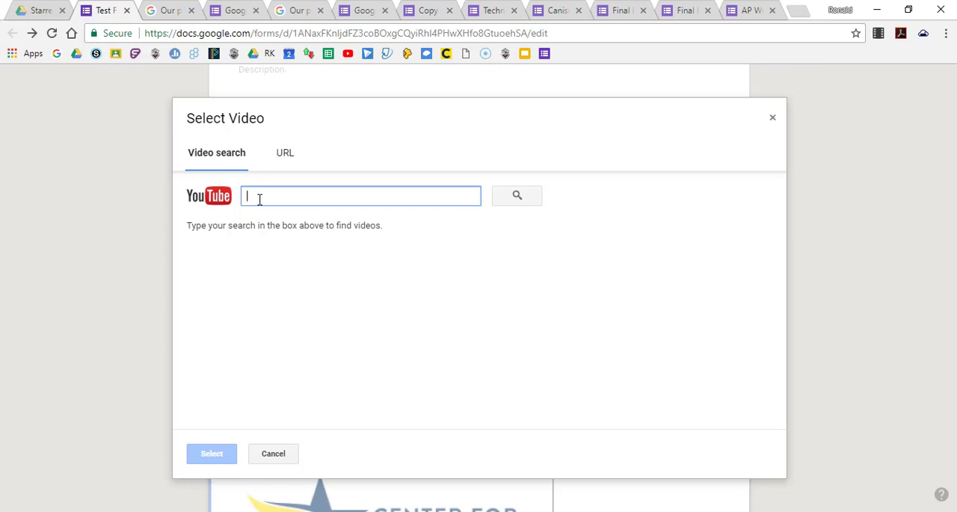
{"action": "left_click", "coordinate": [517, 197]}
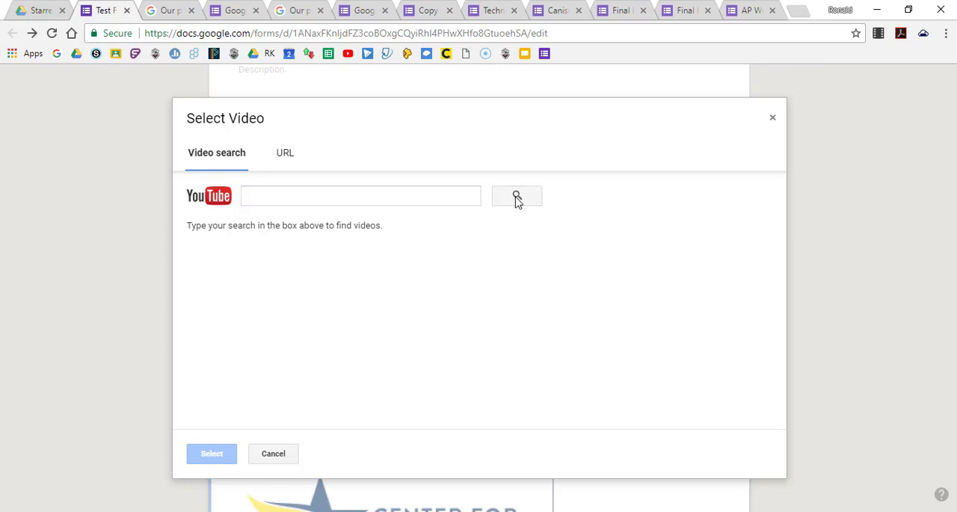
{"action": "left_click", "coordinate": [299, 196]}
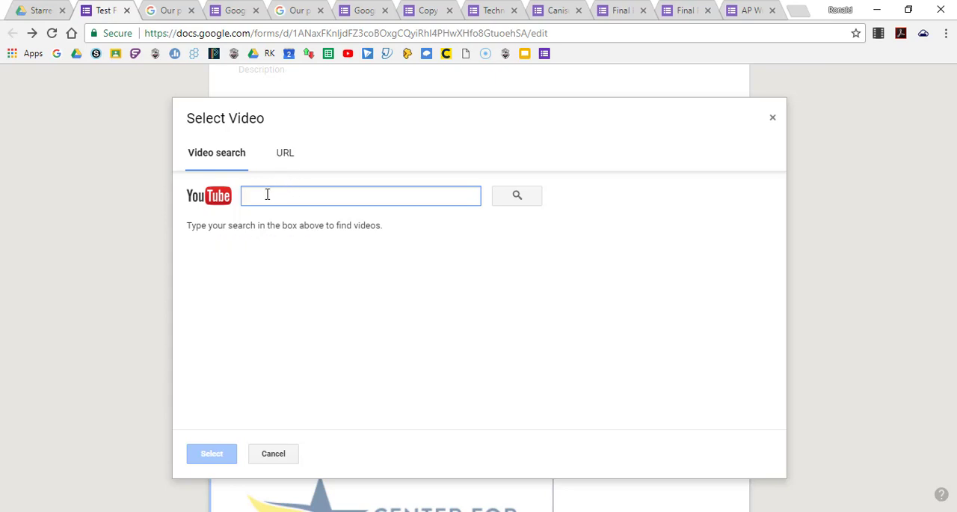
{"action": "type", "text": "Washington"}
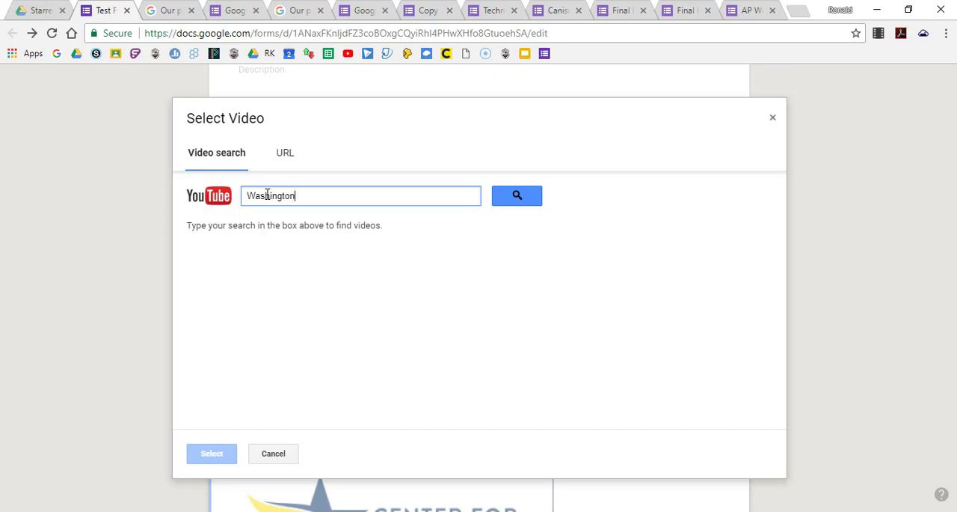
{"action": "key", "text": "Return"}
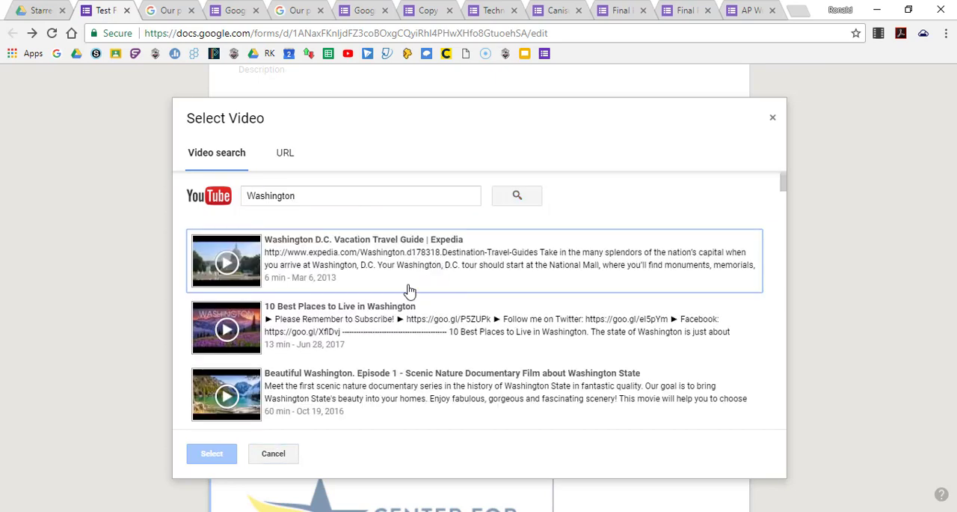
Insert the video Washington D.C. Vacation Travel Guide | Expedia from the search results into the form.
{"action": "scroll", "coordinate": [419, 315], "scroll_direction": "down", "scroll_amount": 5}
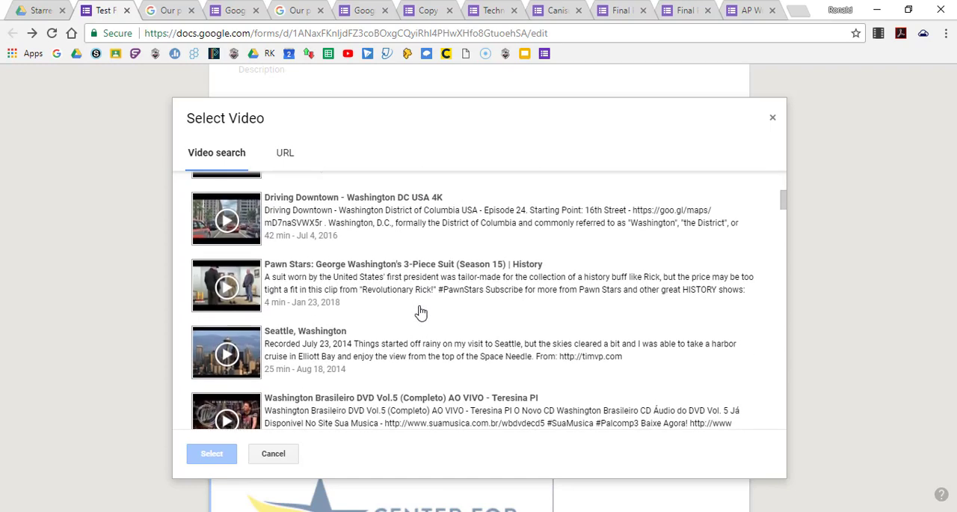
{"action": "scroll", "coordinate": [419, 313], "scroll_direction": "up", "scroll_amount": 5}
{"action": "left_click", "coordinate": [354, 247]}
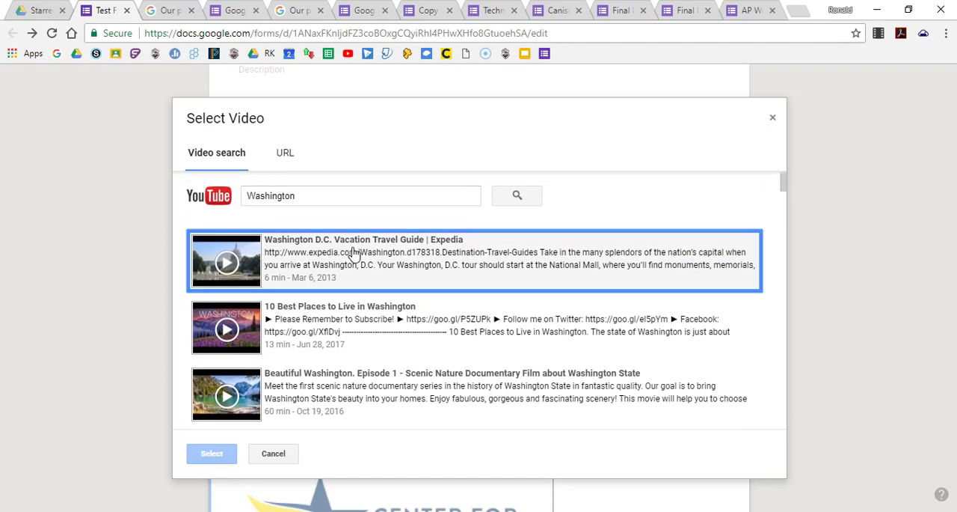
{"action": "left_click", "coordinate": [213, 454]}
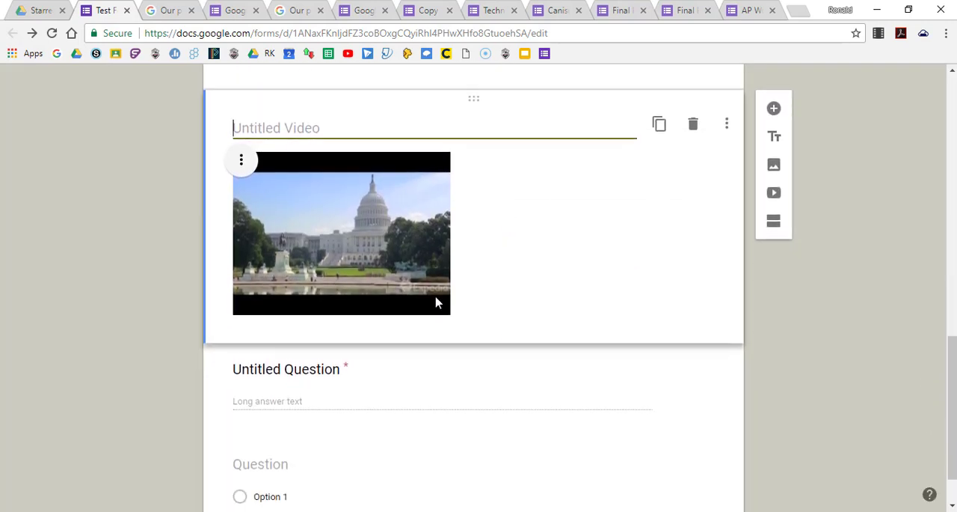
Enlarge the inserted Washington D.C. video proportionally by about one tenth of its width.
{"action": "left_click", "coordinate": [405, 277]}
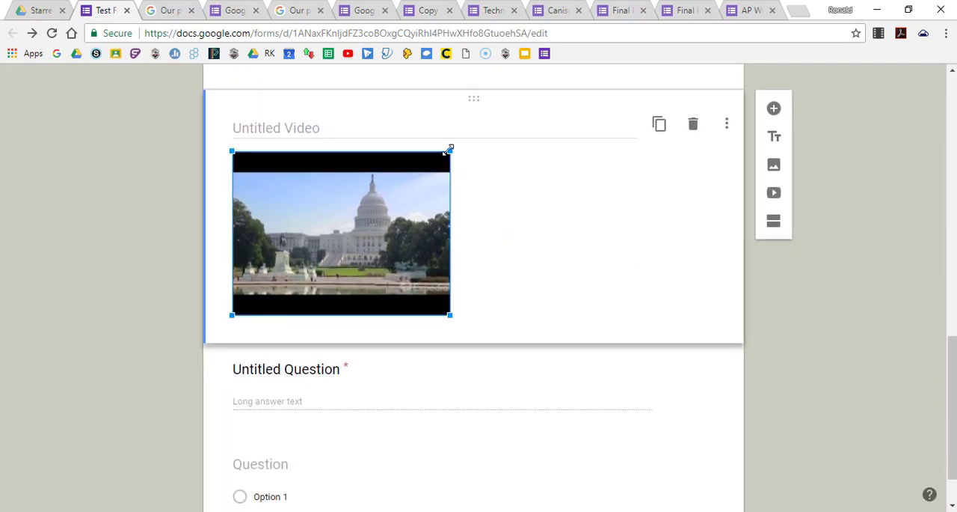
{"action": "left_click_drag", "start_coordinate": [449, 151], "coordinate": [479, 147]}
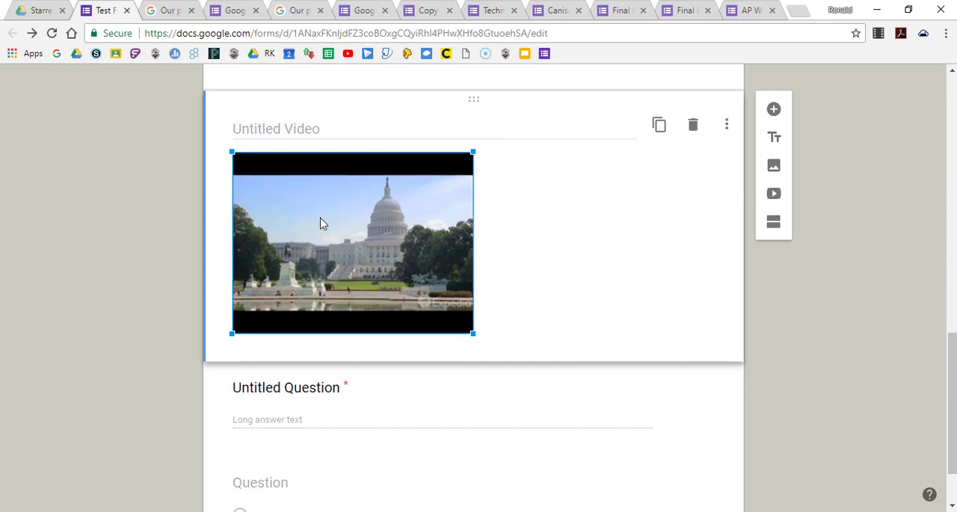
{"action": "scroll", "coordinate": [329, 247], "scroll_direction": "up", "scroll_amount": 1}
{"action": "scroll", "coordinate": [440, 320], "scroll_direction": "down", "scroll_amount": 2}
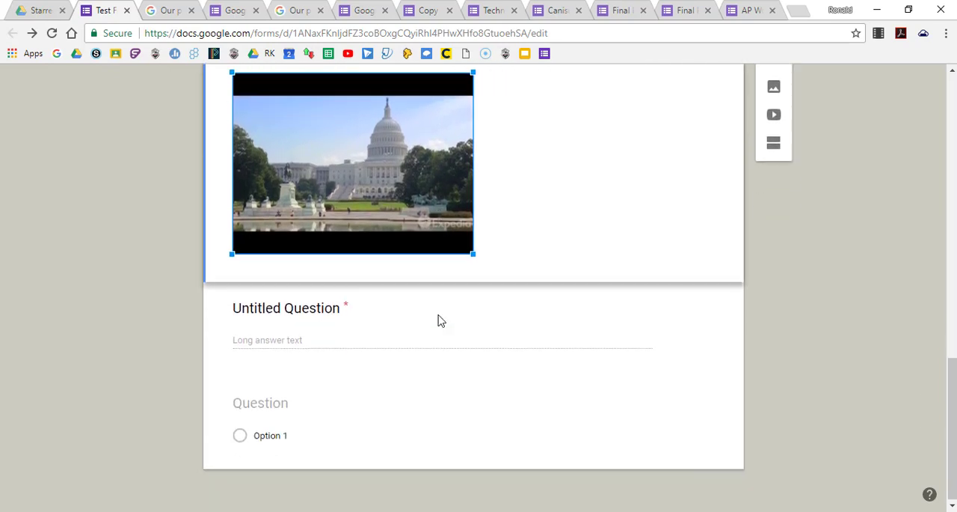
Center align the Washington D.C. video and view its remaining alignment, change and remove options.
{"action": "scroll", "coordinate": [534, 246], "scroll_direction": "up", "scroll_amount": 1}
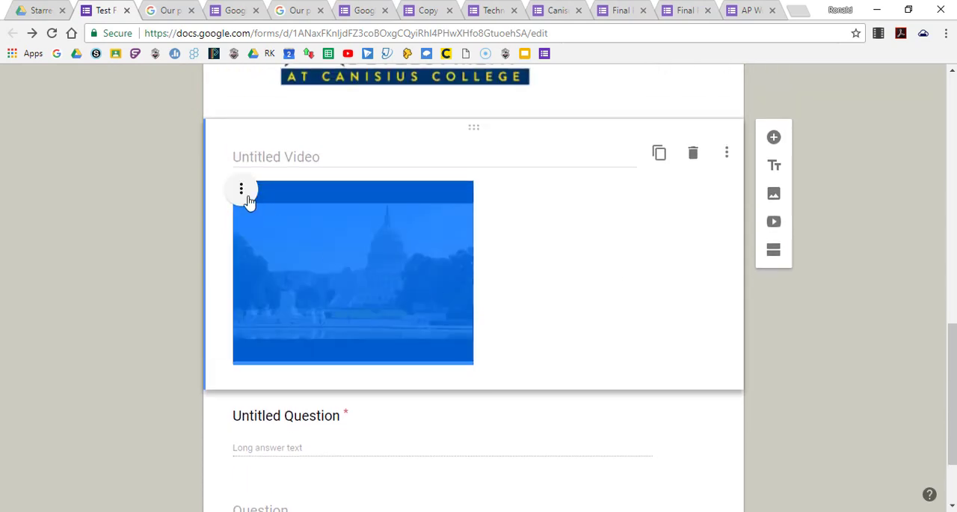
{"action": "left_click", "coordinate": [241, 190]}
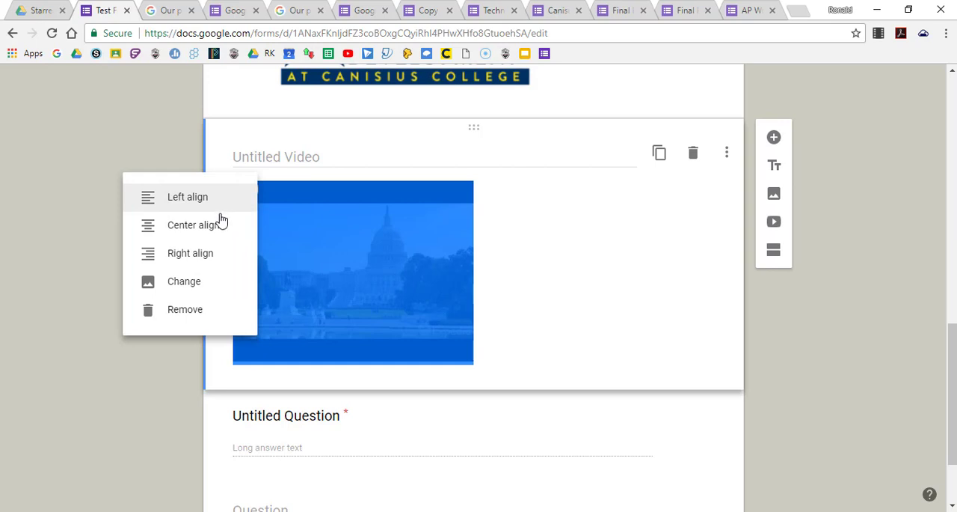
{"action": "left_click", "coordinate": [219, 227]}
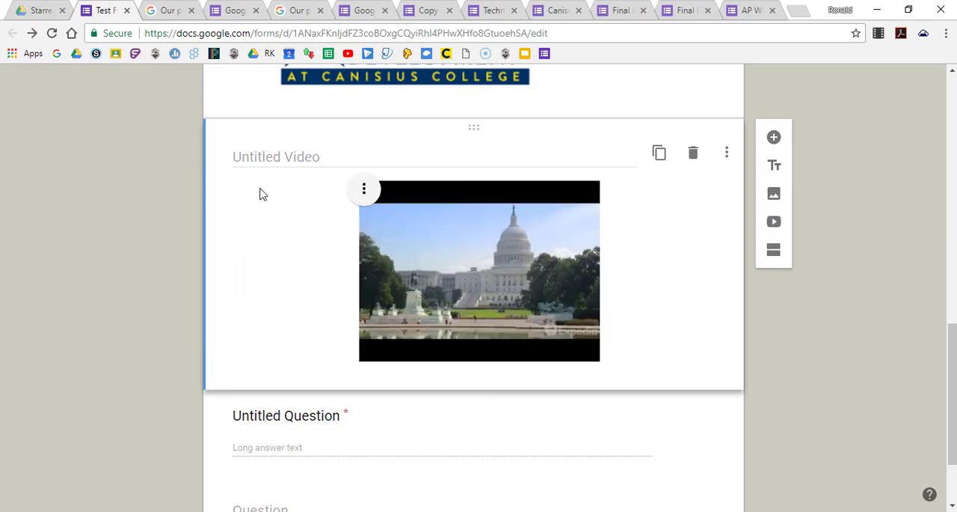
{"action": "left_click", "coordinate": [366, 191]}
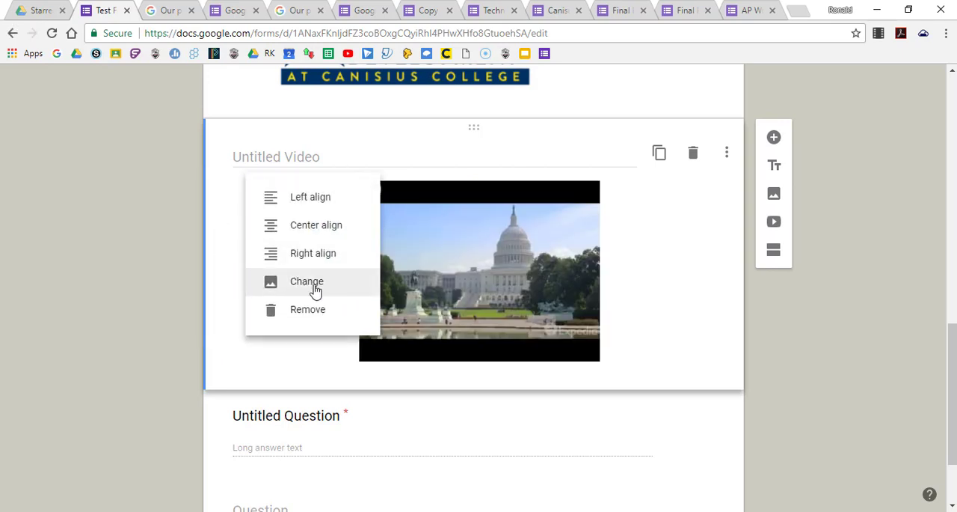
{"action": "left_click", "coordinate": [649, 220]}
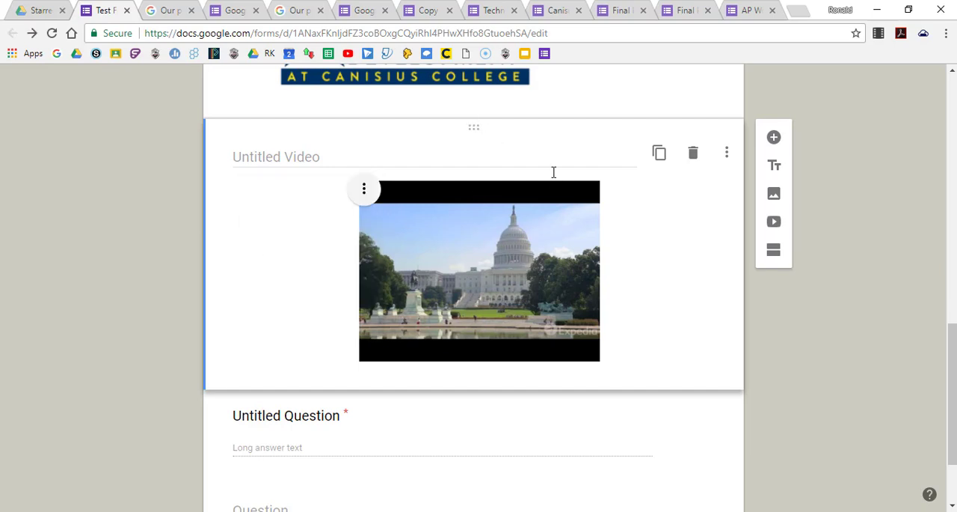
View the alignment, change and remove options of the Canisius image without changing it.
{"action": "scroll", "coordinate": [557, 178], "scroll_direction": "up", "scroll_amount": 3}
{"action": "left_click", "coordinate": [447, 179]}
{"action": "scroll", "coordinate": [333, 281], "scroll_direction": "up", "scroll_amount": 3}
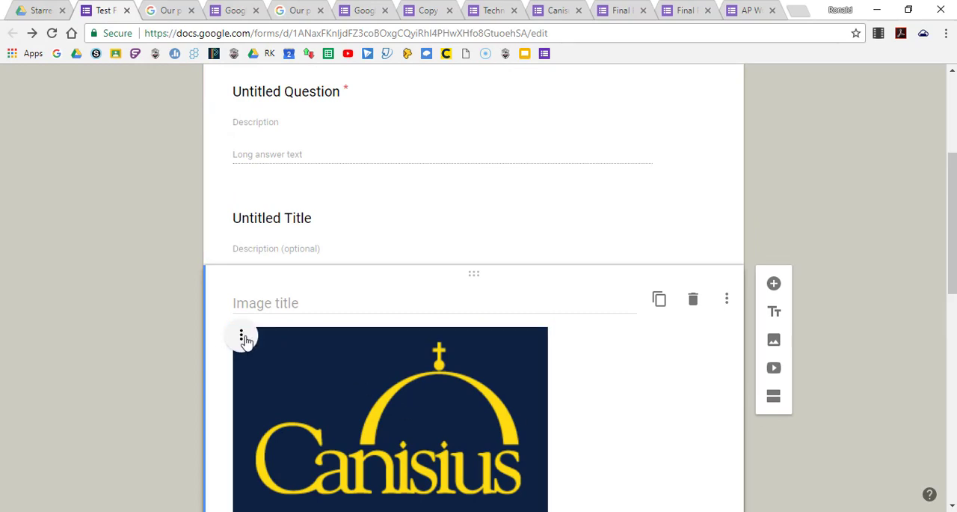
{"action": "left_click", "coordinate": [244, 339]}
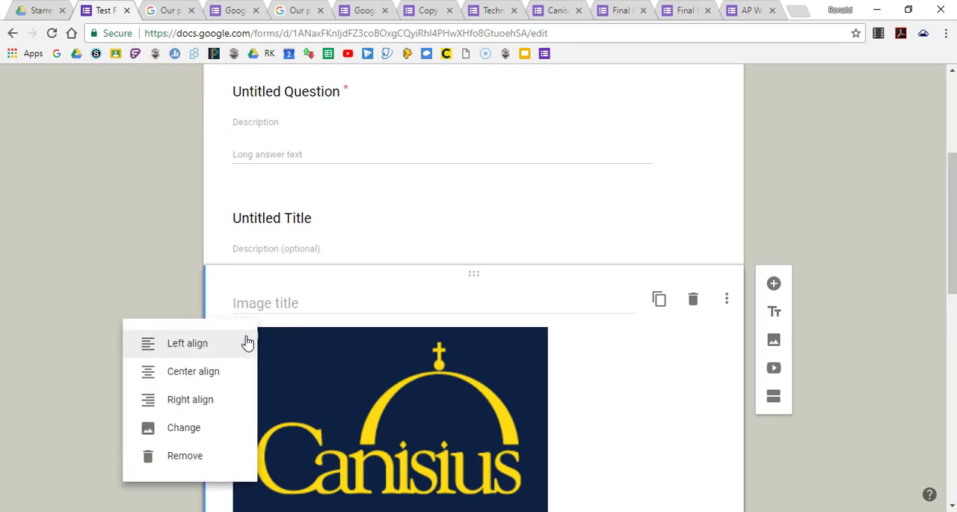
{"action": "left_click", "coordinate": [609, 389]}
Add a new section to the form directly below the Washington D.C. video.
{"action": "scroll", "coordinate": [609, 389], "scroll_direction": "down", "scroll_amount": 7}
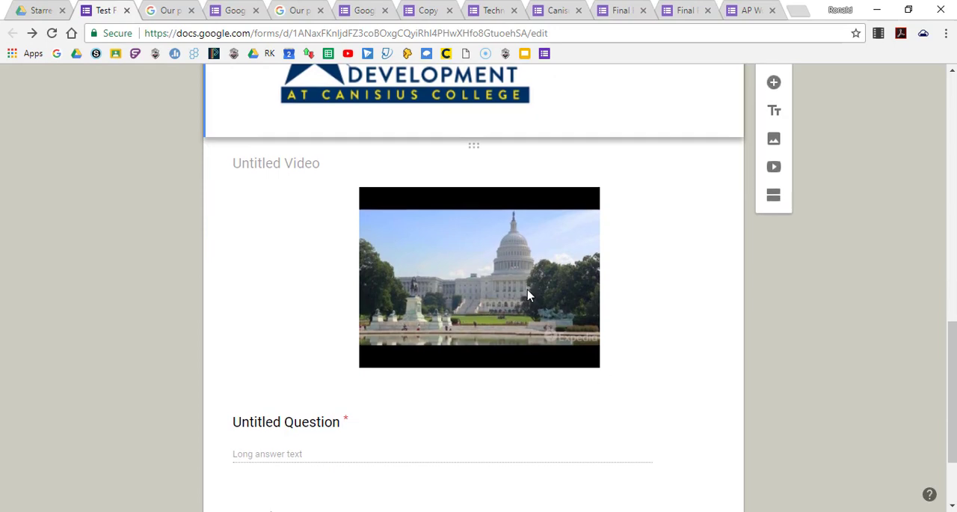
{"action": "left_click", "coordinate": [529, 290]}
{"action": "scroll", "coordinate": [678, 232], "scroll_direction": "down", "scroll_amount": 2}
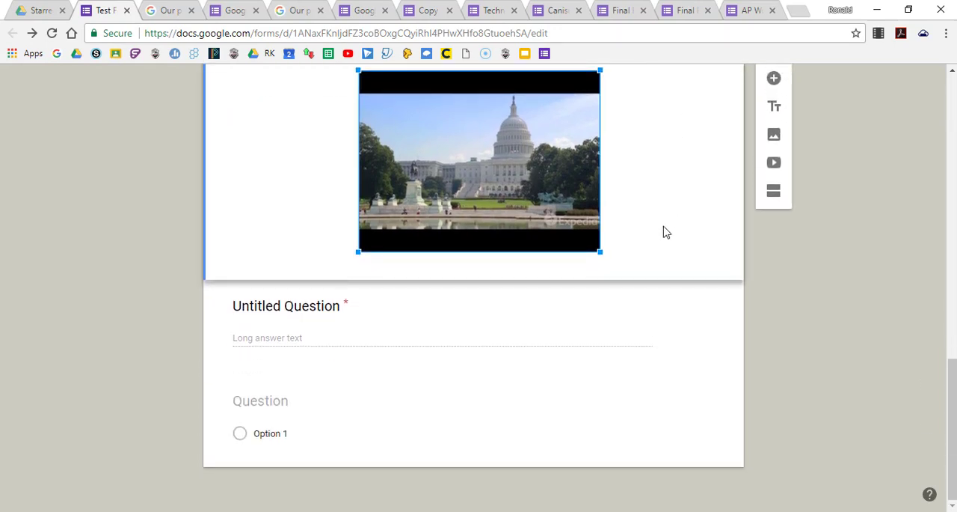
{"action": "scroll", "coordinate": [675, 192], "scroll_direction": "up", "scroll_amount": 3}
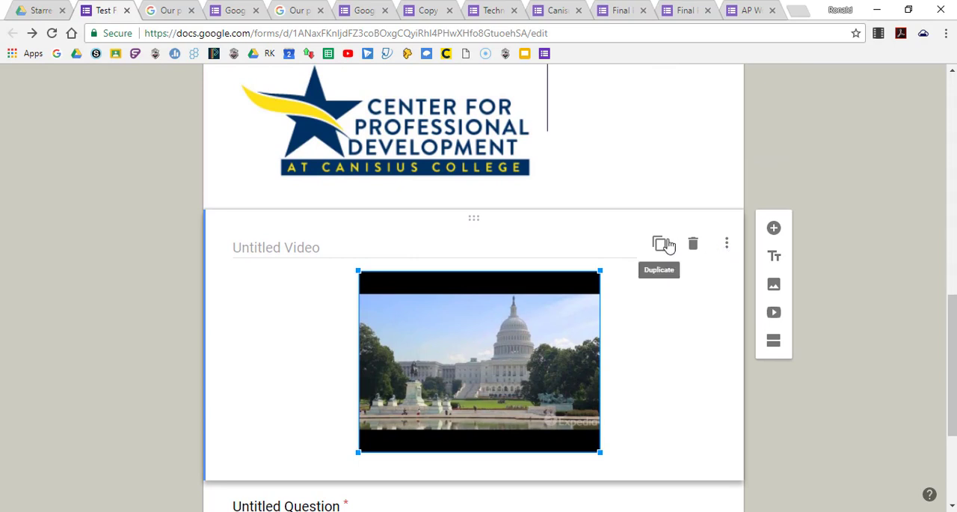
{"action": "scroll", "coordinate": [664, 243], "scroll_direction": "up", "scroll_amount": 1}
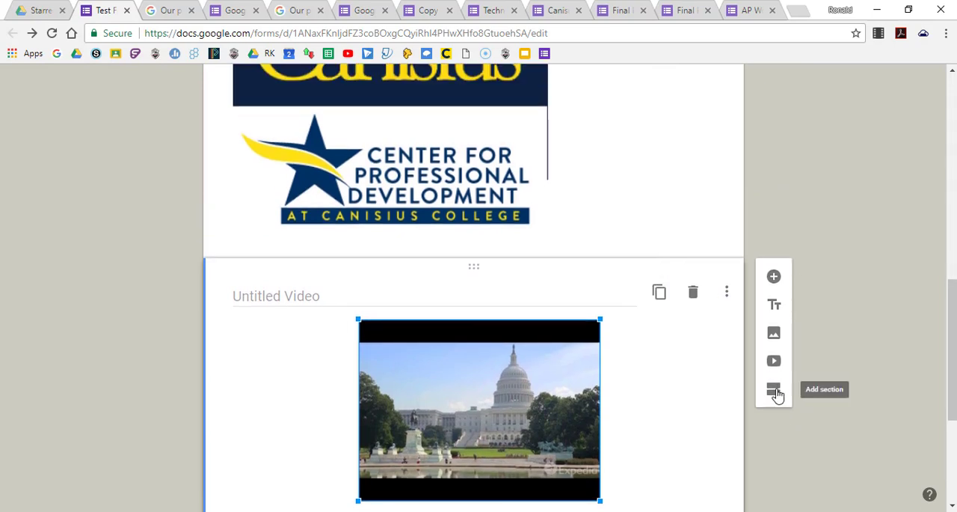
{"action": "left_click", "coordinate": [775, 392]}
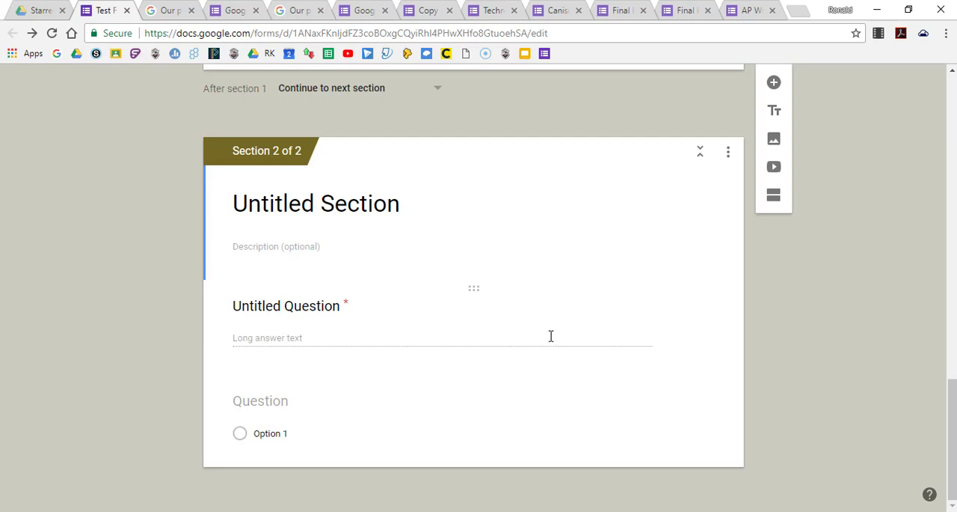
Preview Test Form and examine how its title block, image and video appear to respondents.
{"action": "scroll", "coordinate": [550, 335], "scroll_direction": "up", "scroll_amount": 15}
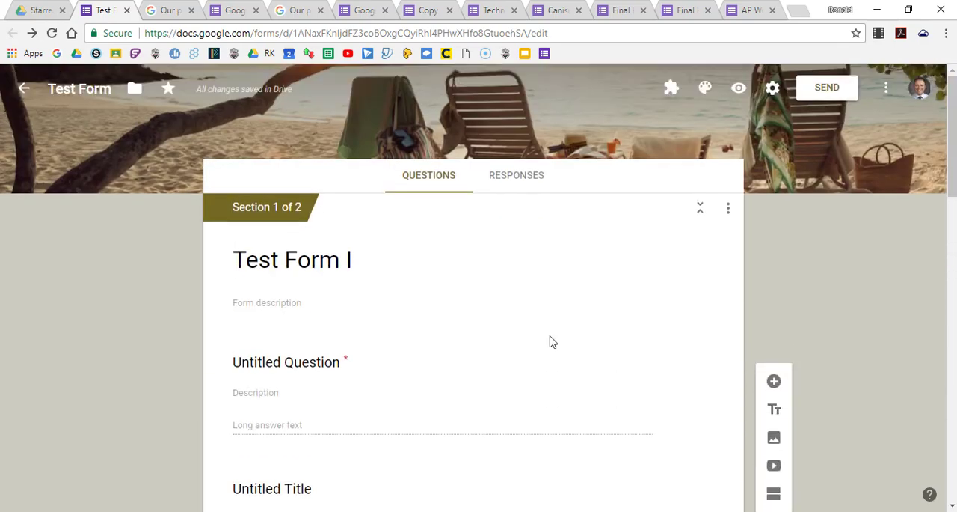
{"action": "left_click", "coordinate": [739, 88]}
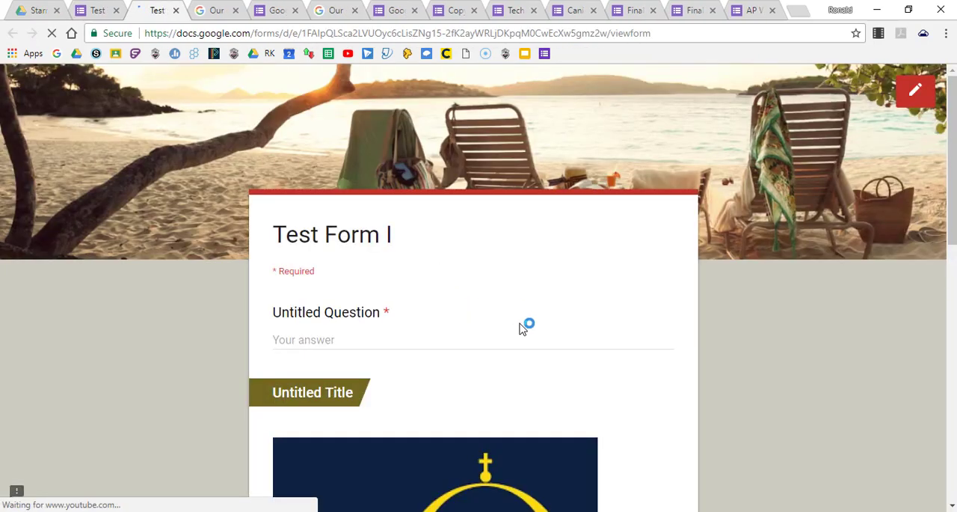
{"action": "scroll", "coordinate": [523, 326], "scroll_direction": "down", "scroll_amount": 3}
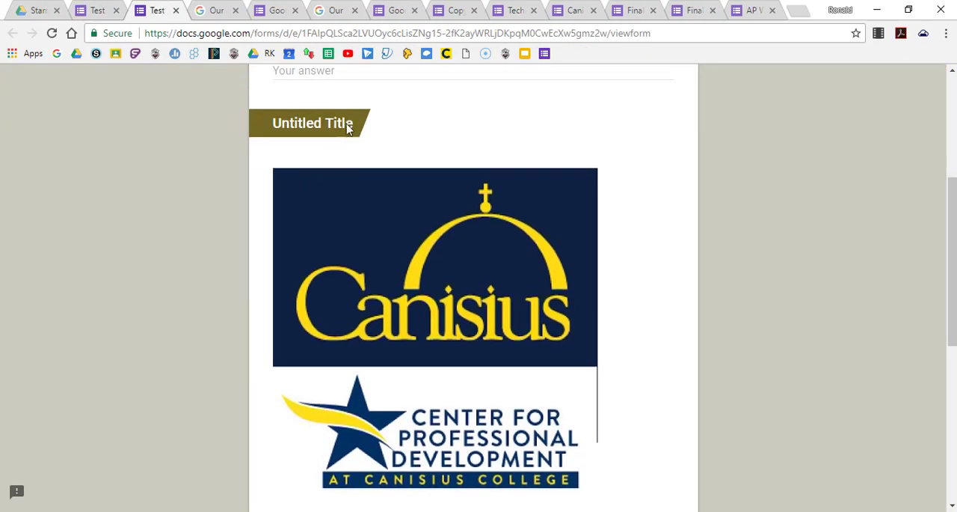
{"action": "scroll", "coordinate": [470, 204], "scroll_direction": "down", "scroll_amount": 5}
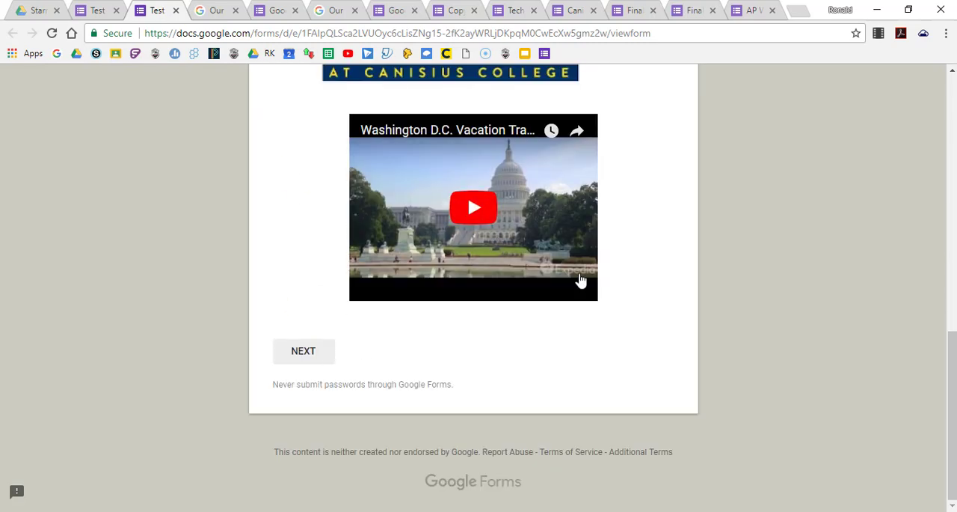
{"action": "scroll", "coordinate": [577, 278], "scroll_direction": "up", "scroll_amount": 2}
{"action": "scroll", "coordinate": [581, 280], "scroll_direction": "down", "scroll_amount": 2}
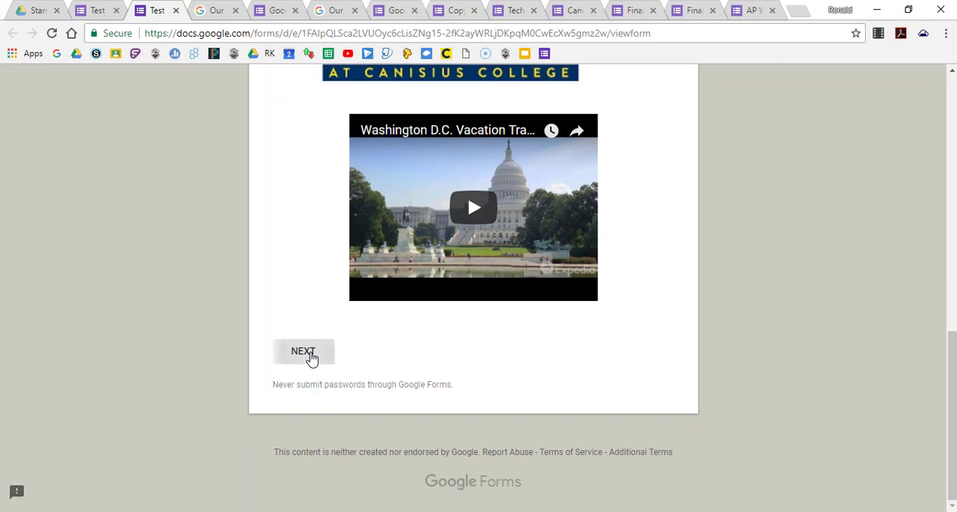
Try to continue to the form's next section in the preview with the required question left unanswered.
{"action": "left_click", "coordinate": [311, 356]}
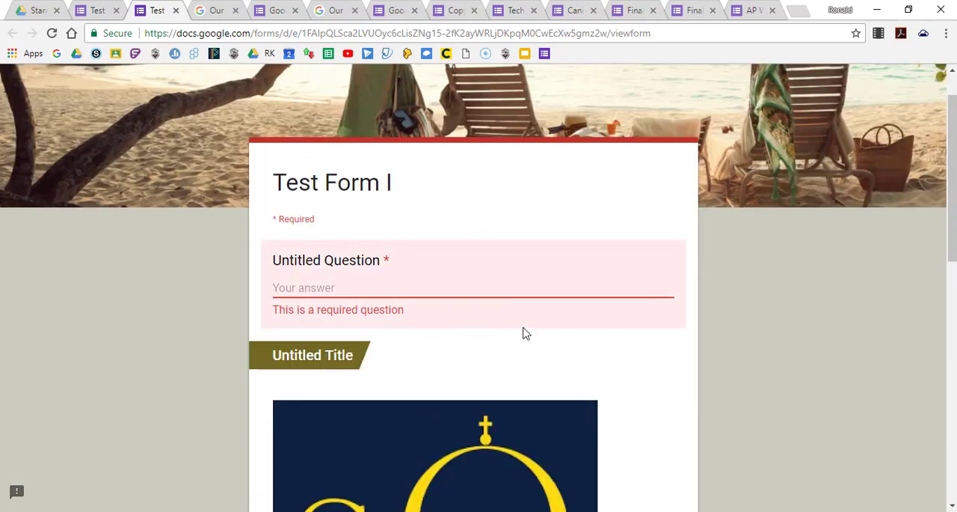
{"action": "scroll", "coordinate": [537, 331], "scroll_direction": "up", "scroll_amount": 1}
{"action": "scroll", "coordinate": [536, 332], "scroll_direction": "down", "scroll_amount": 8}
{"action": "scroll", "coordinate": [537, 331], "scroll_direction": "up", "scroll_amount": 8}
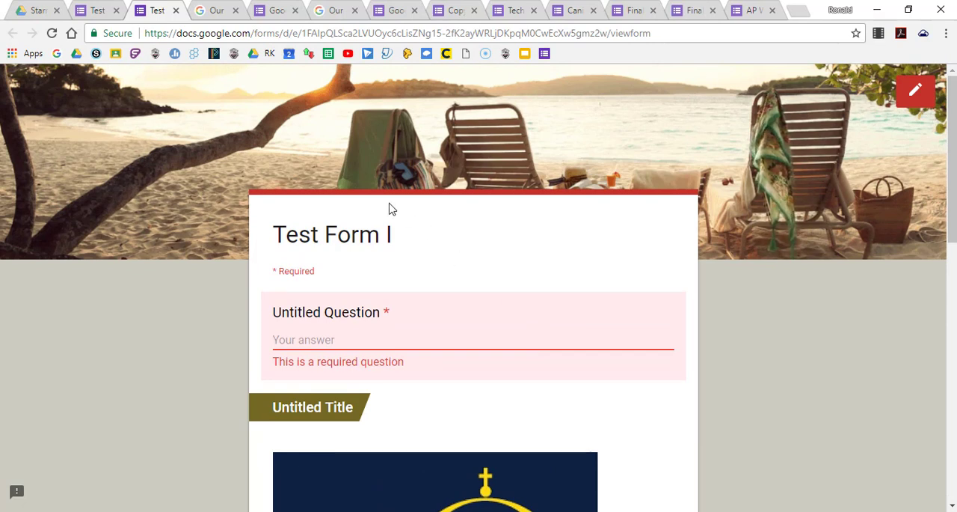
Return to the Test Form editor and look over the contents of the form's first section.
{"action": "left_click", "coordinate": [97, 10]}
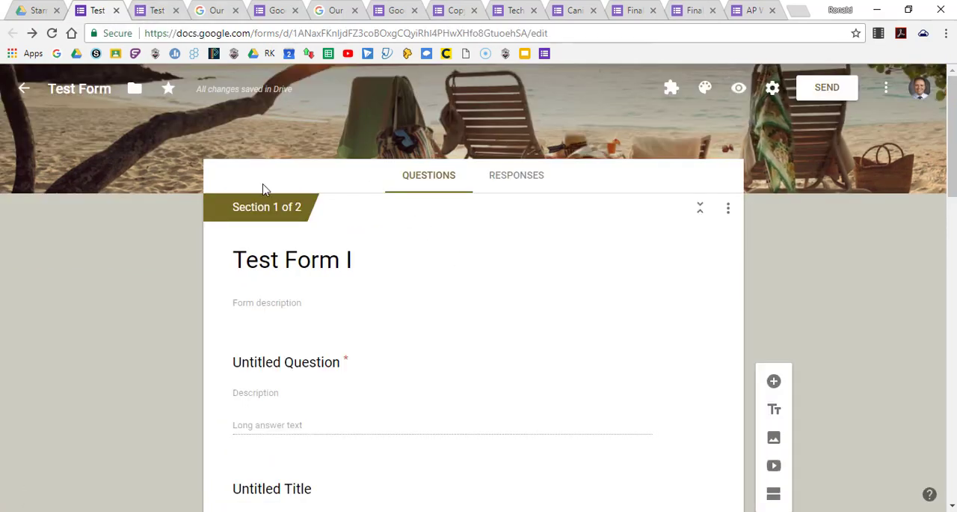
{"action": "scroll", "coordinate": [606, 295], "scroll_direction": "down", "scroll_amount": 5}
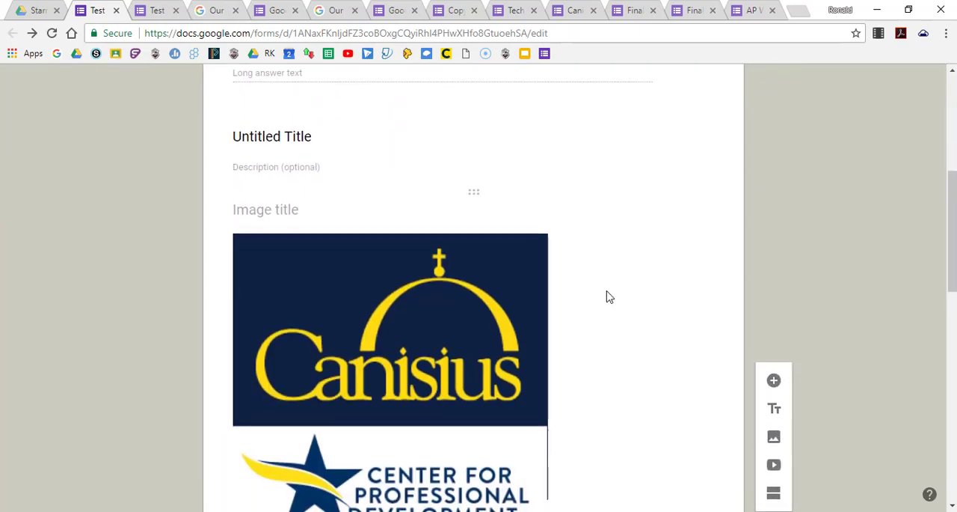
{"action": "scroll", "coordinate": [607, 295], "scroll_direction": "down", "scroll_amount": 3}
{"action": "scroll", "coordinate": [608, 295], "scroll_direction": "up", "scroll_amount": 8}
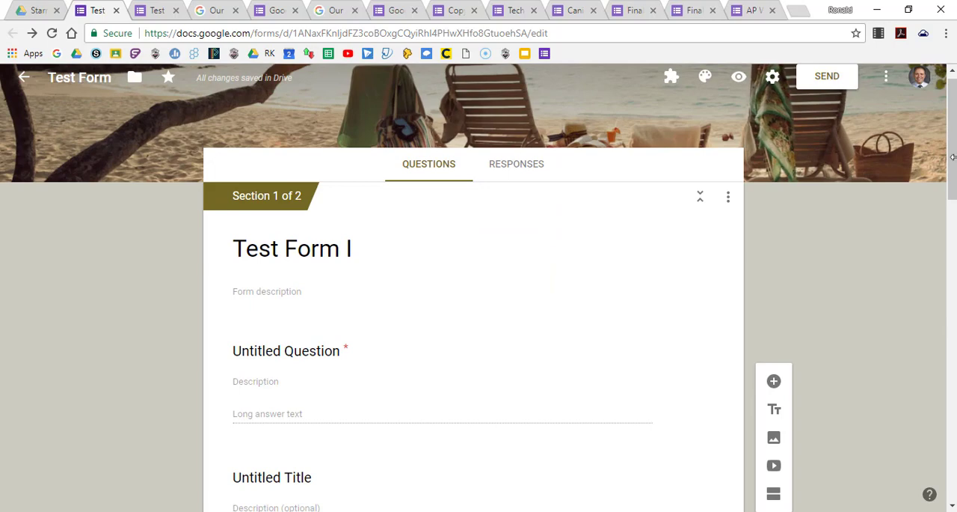
Switch to the Technology Survey: Canisius EDT Department form and look through its header image and questions in the editor.
{"action": "left_click_drag", "start_coordinate": [953, 166], "coordinate": [927, 98]}
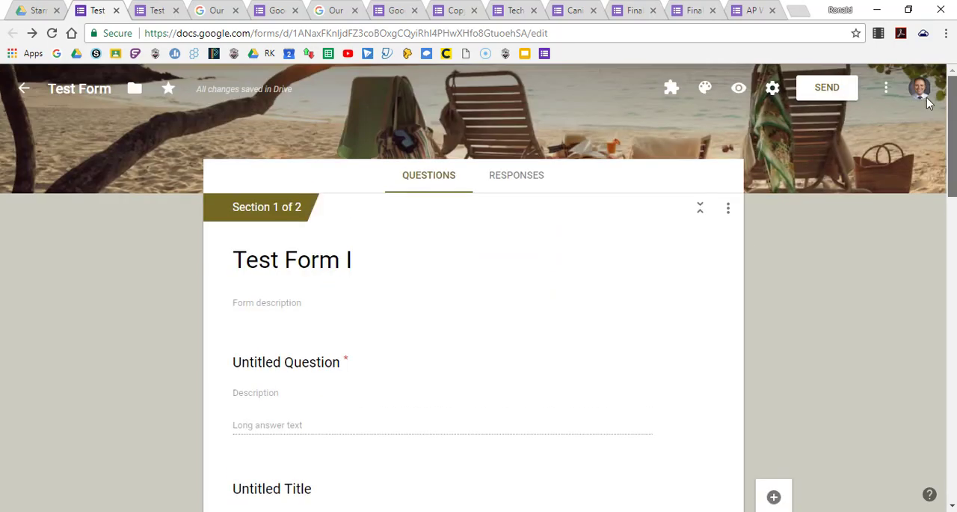
{"action": "left_click", "coordinate": [508, 11]}
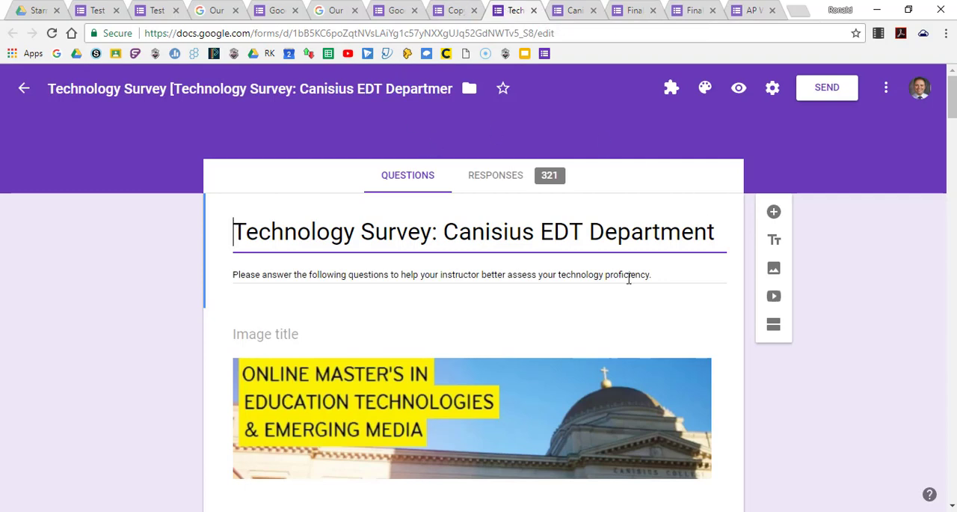
{"action": "scroll", "coordinate": [632, 306], "scroll_direction": "down", "scroll_amount": 9}
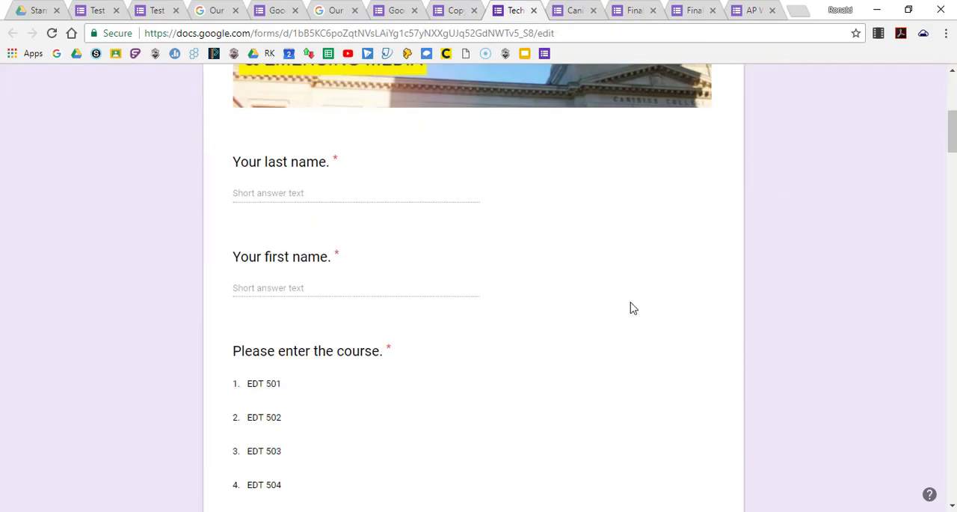
{"action": "scroll", "coordinate": [631, 302], "scroll_direction": "down", "scroll_amount": 8}
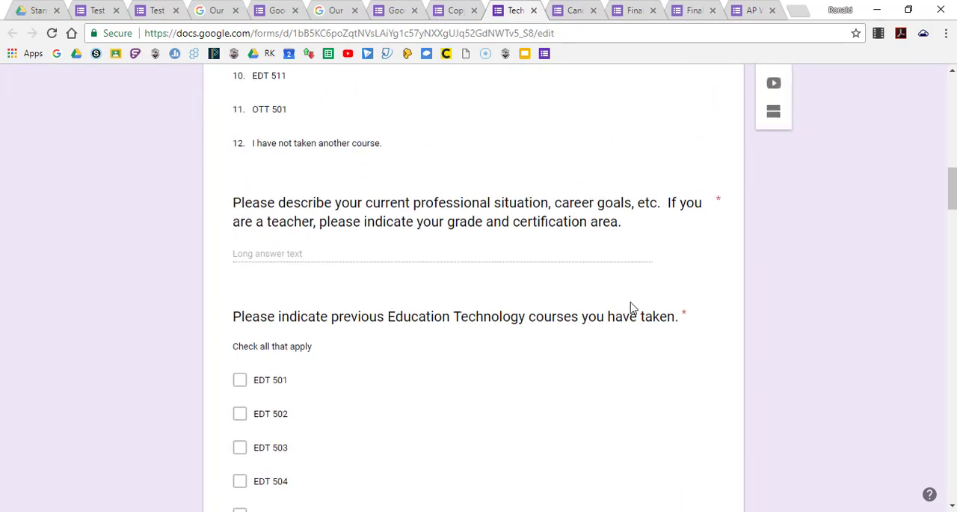
{"action": "scroll", "coordinate": [630, 301], "scroll_direction": "down", "scroll_amount": 4}
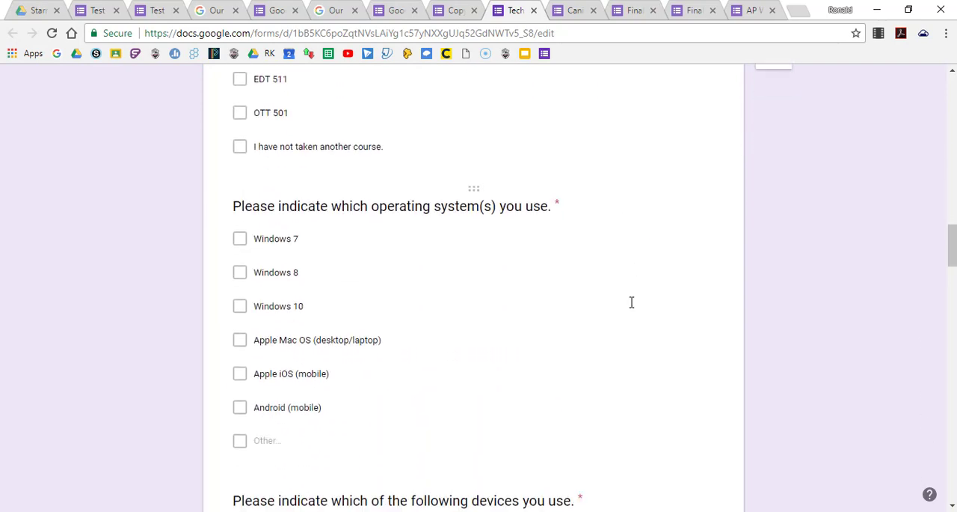
{"action": "scroll", "coordinate": [631, 302], "scroll_direction": "up", "scroll_amount": 12}
{"action": "scroll", "coordinate": [631, 302], "scroll_direction": "up", "scroll_amount": 4}
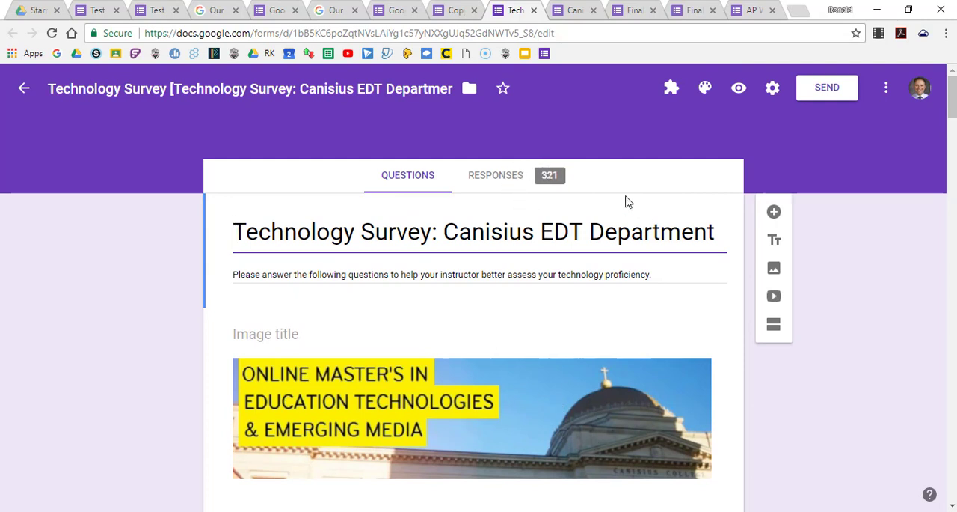
Preview the Technology Survey as respondents see it, examine its question types, and close the preview.
{"action": "left_click", "coordinate": [739, 88]}
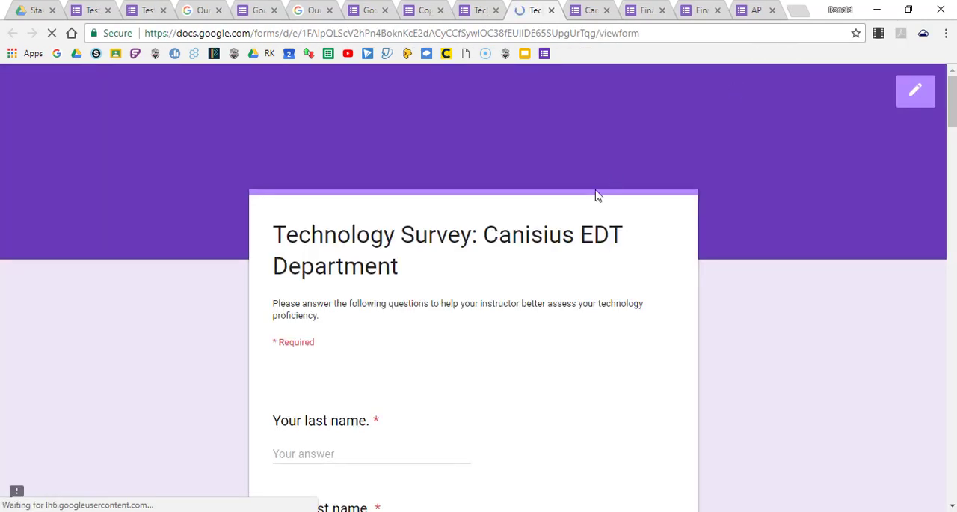
{"action": "scroll", "coordinate": [575, 307], "scroll_direction": "down", "scroll_amount": 3}
{"action": "scroll", "coordinate": [575, 306], "scroll_direction": "down", "scroll_amount": 14}
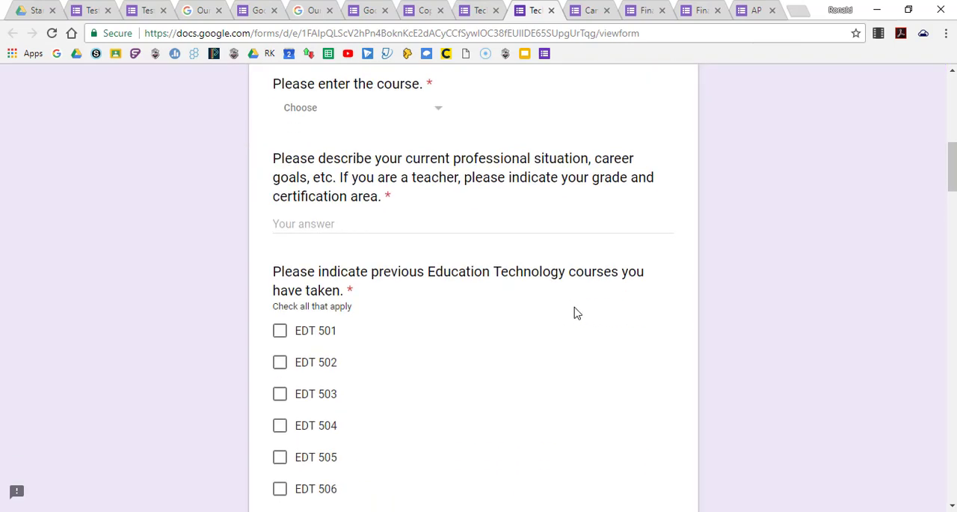
{"action": "scroll", "coordinate": [576, 313], "scroll_direction": "down", "scroll_amount": 14}
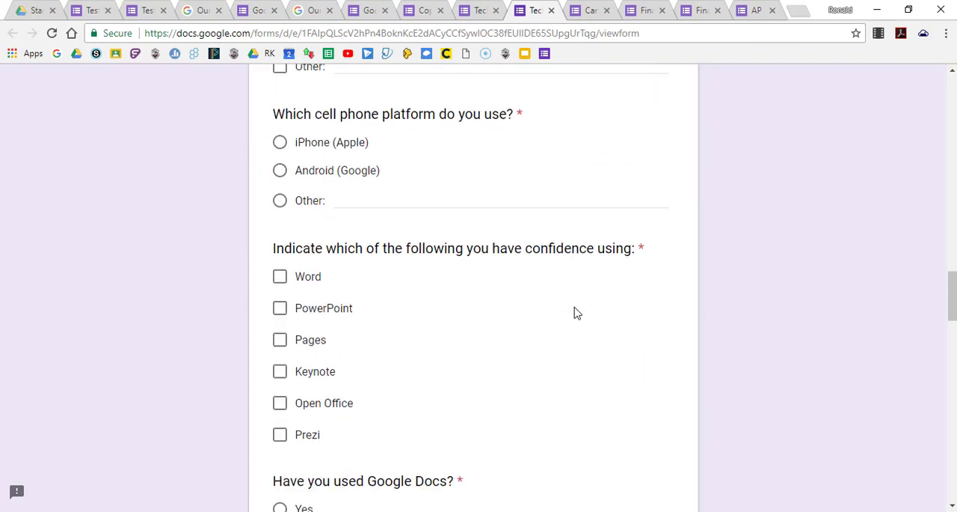
{"action": "scroll", "coordinate": [577, 313], "scroll_direction": "down", "scroll_amount": 14}
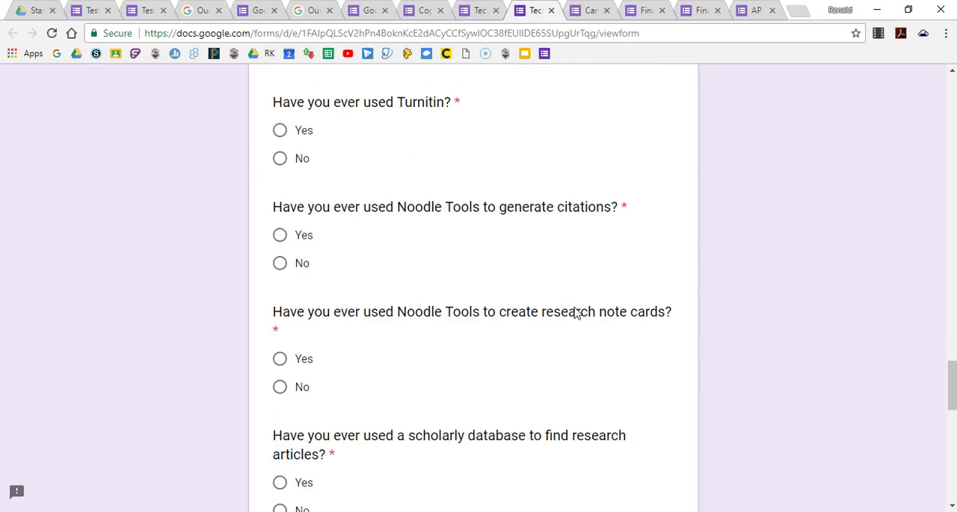
{"action": "scroll", "coordinate": [575, 313], "scroll_direction": "up", "scroll_amount": 20}
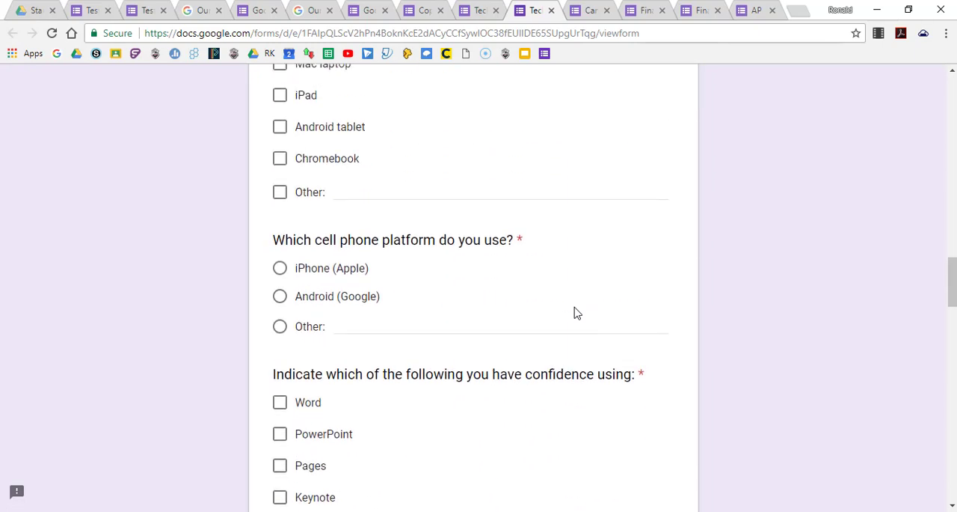
{"action": "scroll", "coordinate": [575, 313], "scroll_direction": "up", "scroll_amount": 2}
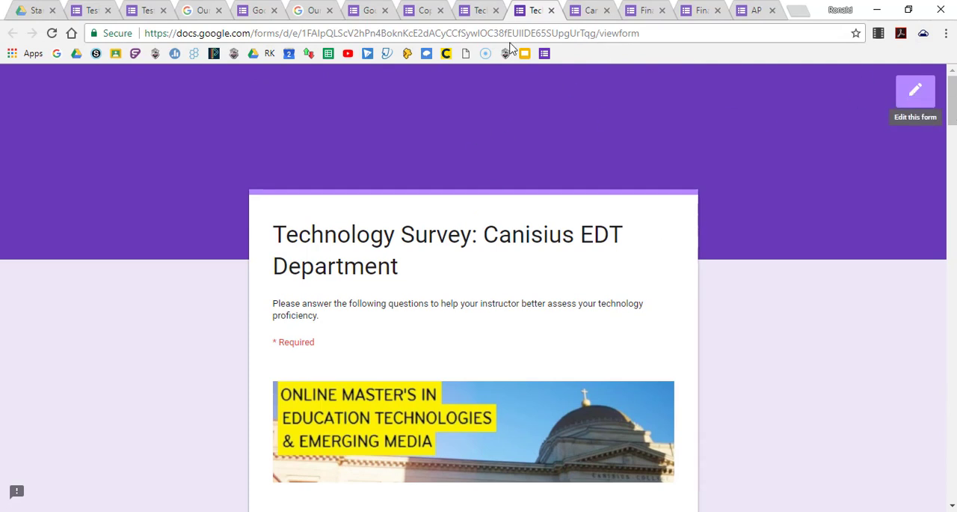
{"action": "left_click", "coordinate": [551, 10]}
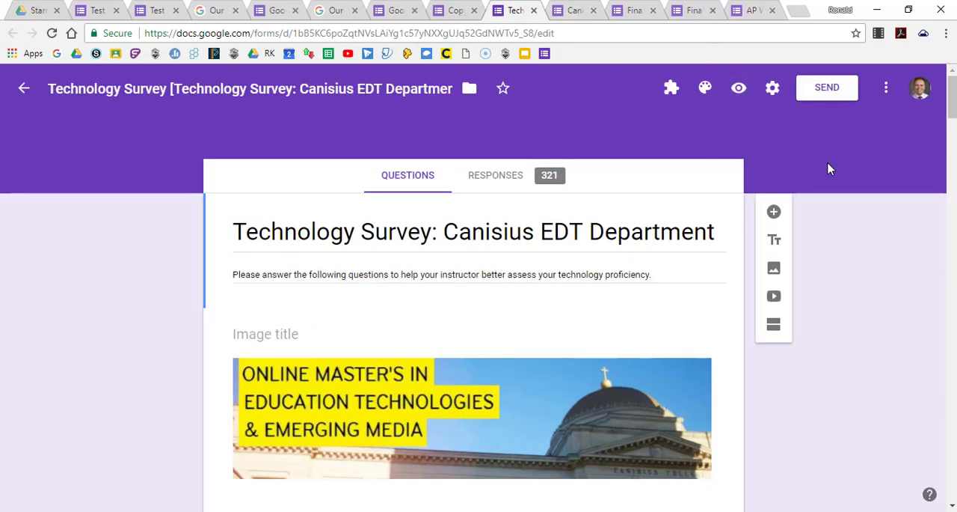
Switch to the Canisius College 10 Hour Field Experience Agreement form and review its image, intern and mentor fields and checkbox questions.
{"action": "left_click", "coordinate": [578, 12]}
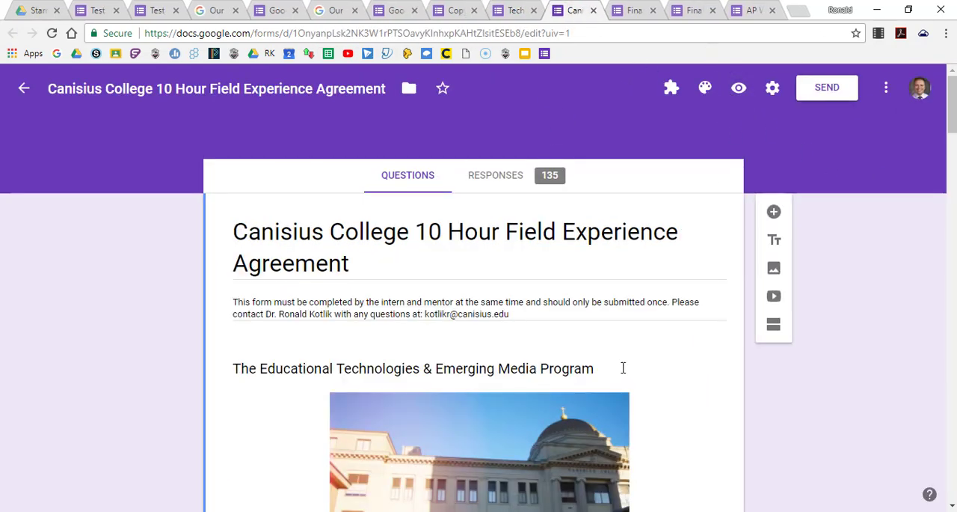
{"action": "scroll", "coordinate": [623, 367], "scroll_direction": "down", "scroll_amount": 3}
{"action": "scroll", "coordinate": [626, 373], "scroll_direction": "up", "scroll_amount": 2}
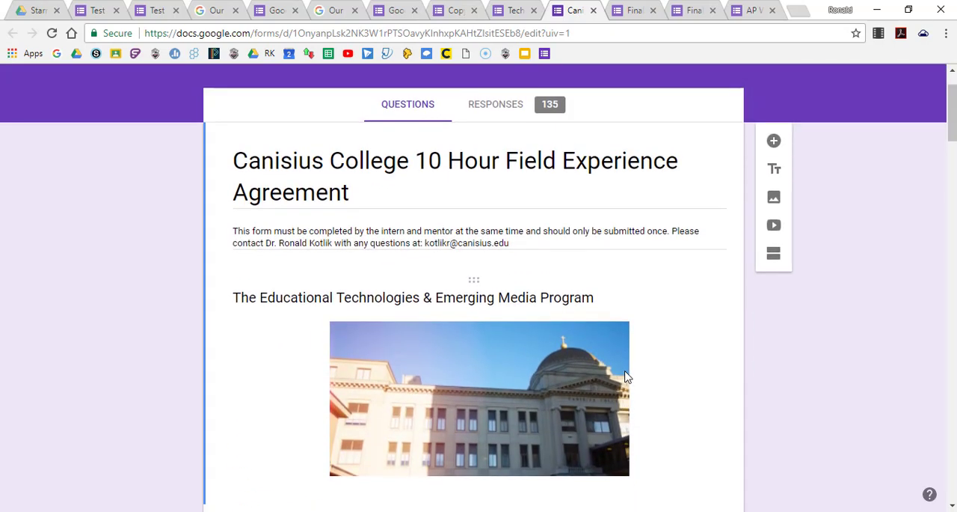
{"action": "scroll", "coordinate": [627, 376], "scroll_direction": "down", "scroll_amount": 7}
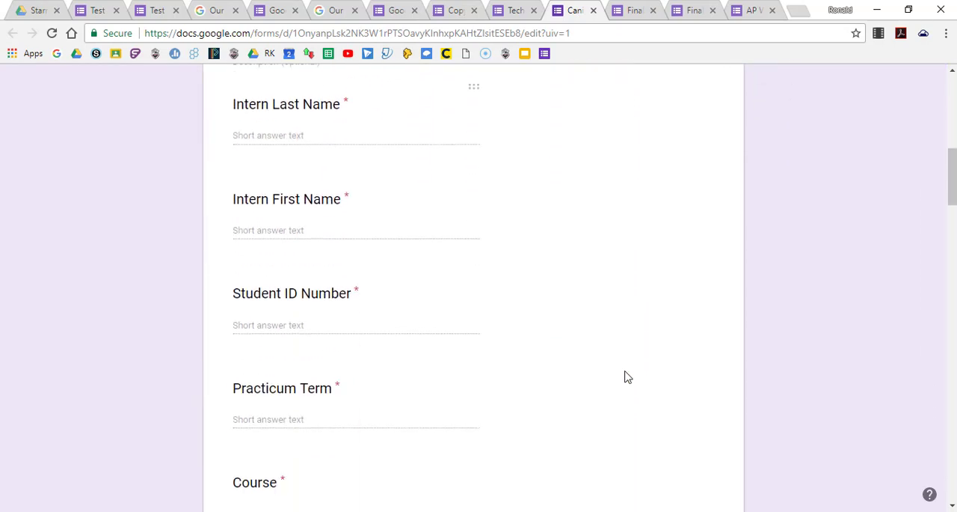
{"action": "scroll", "coordinate": [627, 376], "scroll_direction": "down", "scroll_amount": 9}
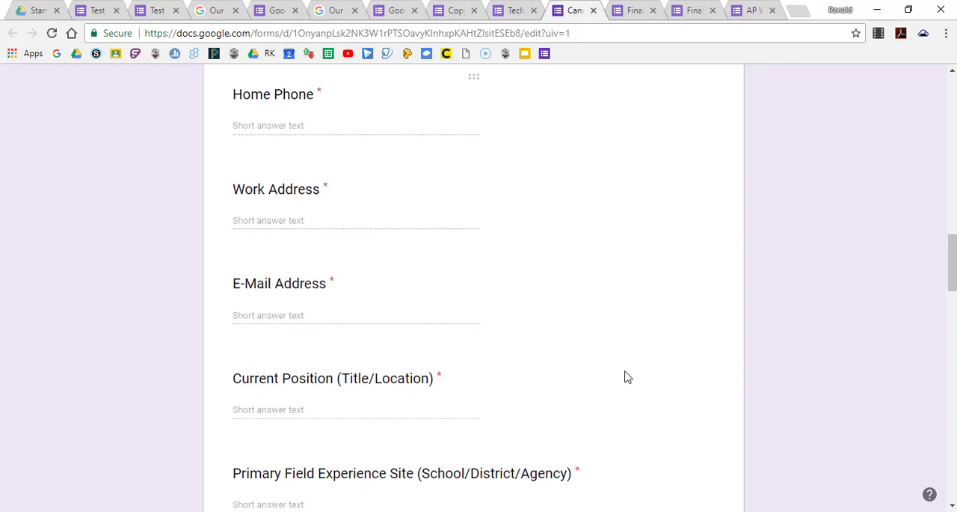
{"action": "scroll", "coordinate": [627, 376], "scroll_direction": "down", "scroll_amount": 9}
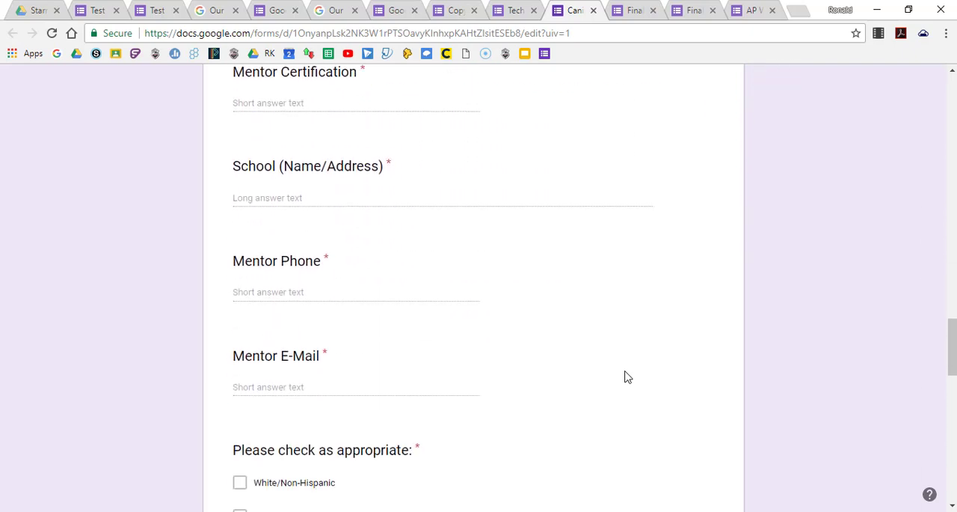
{"action": "scroll", "coordinate": [626, 376], "scroll_direction": "down", "scroll_amount": 7}
{"action": "scroll", "coordinate": [627, 376], "scroll_direction": "up", "scroll_amount": 3}
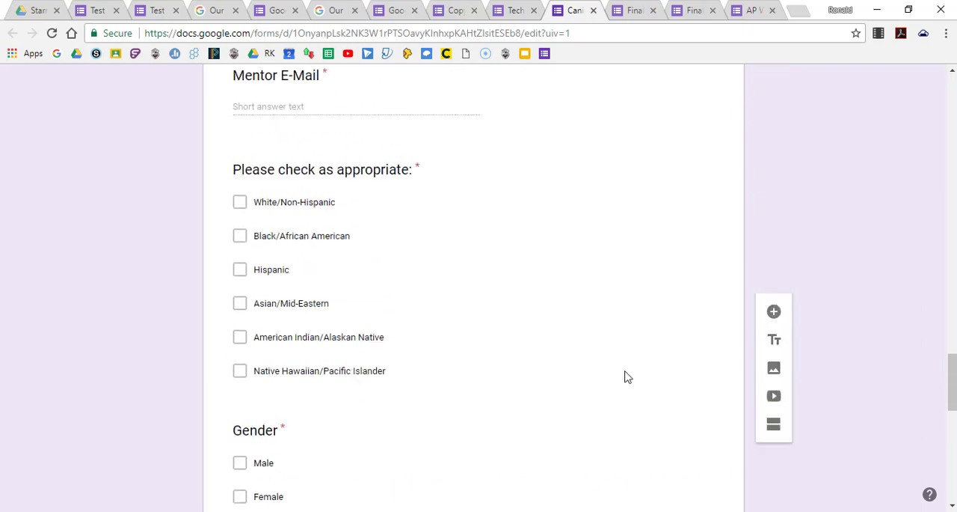
{"action": "scroll", "coordinate": [626, 376], "scroll_direction": "up", "scroll_amount": 20}
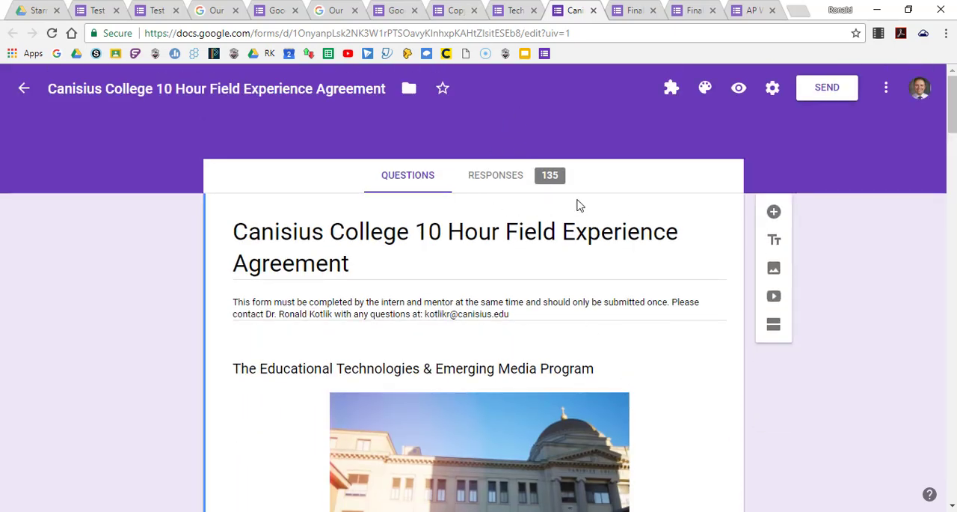
Switch to the Final Project Digital Story Rubric form and examine its custom header, checkbox questions, notes fields and scoring grid.
{"action": "left_click", "coordinate": [634, 10]}
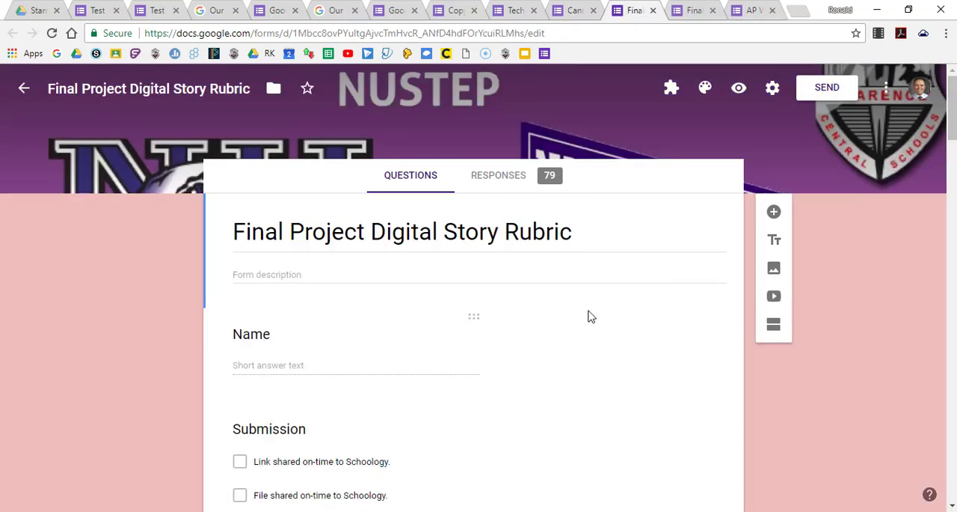
{"action": "scroll", "coordinate": [589, 310], "scroll_direction": "down", "scroll_amount": 1}
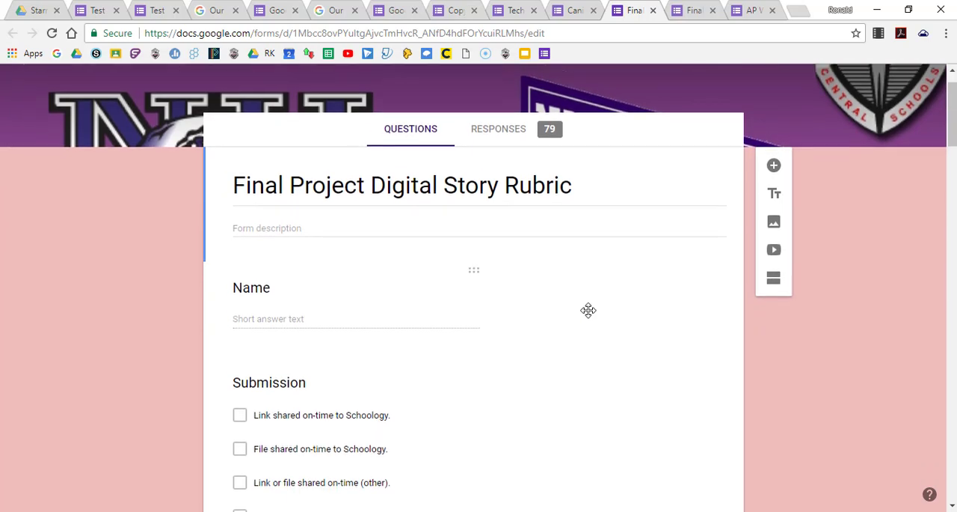
{"action": "scroll", "coordinate": [588, 310], "scroll_direction": "up", "scroll_amount": 1}
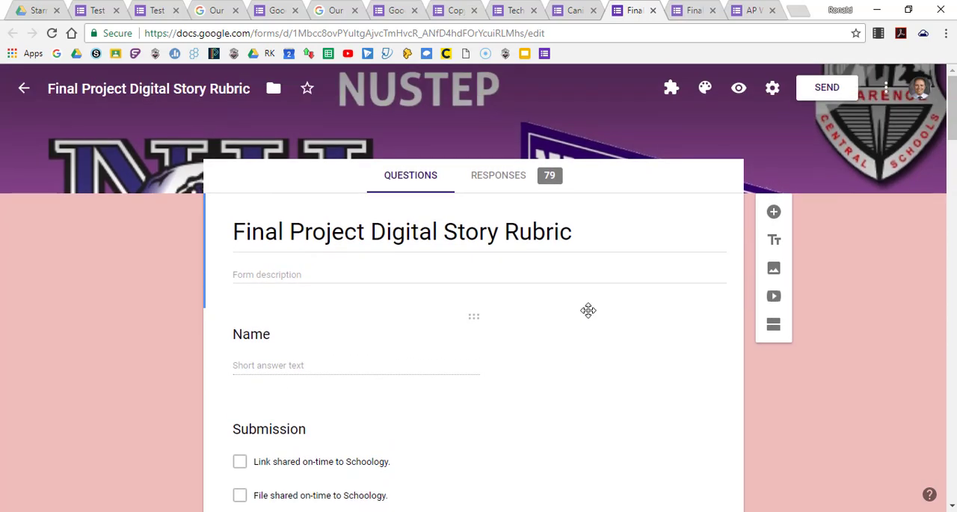
{"action": "scroll", "coordinate": [589, 311], "scroll_direction": "down", "scroll_amount": 3}
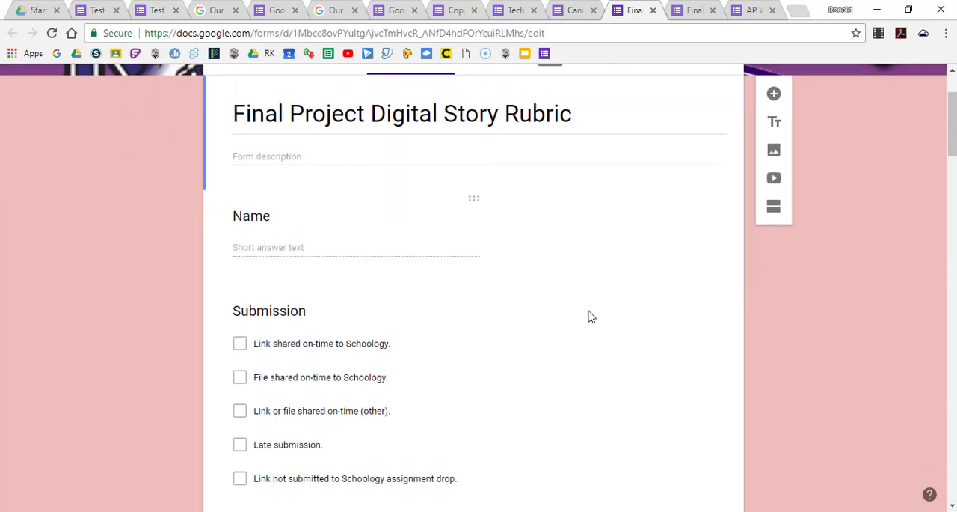
{"action": "scroll", "coordinate": [590, 316], "scroll_direction": "up", "scroll_amount": 2}
{"action": "scroll", "coordinate": [588, 313], "scroll_direction": "up", "scroll_amount": 1}
{"action": "scroll", "coordinate": [588, 308], "scroll_direction": "down", "scroll_amount": 15}
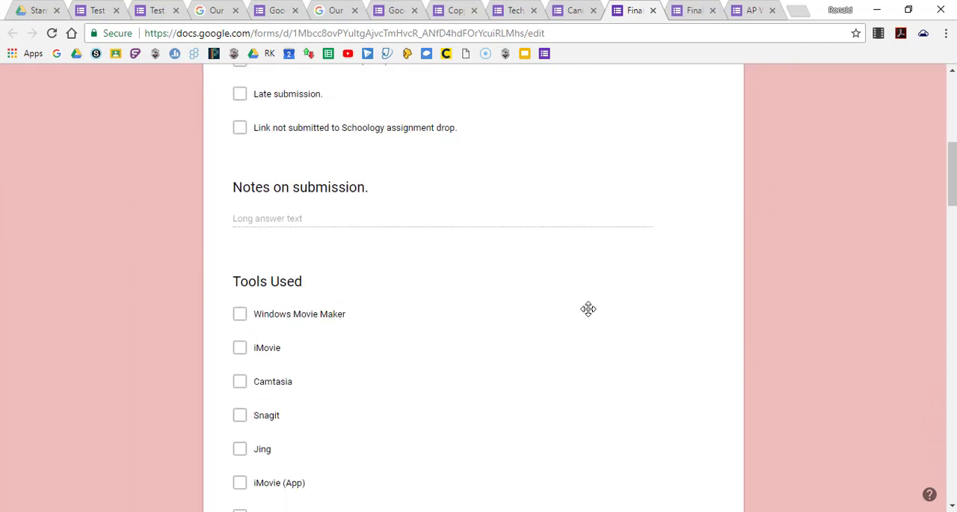
{"action": "scroll", "coordinate": [590, 310], "scroll_direction": "down", "scroll_amount": 12}
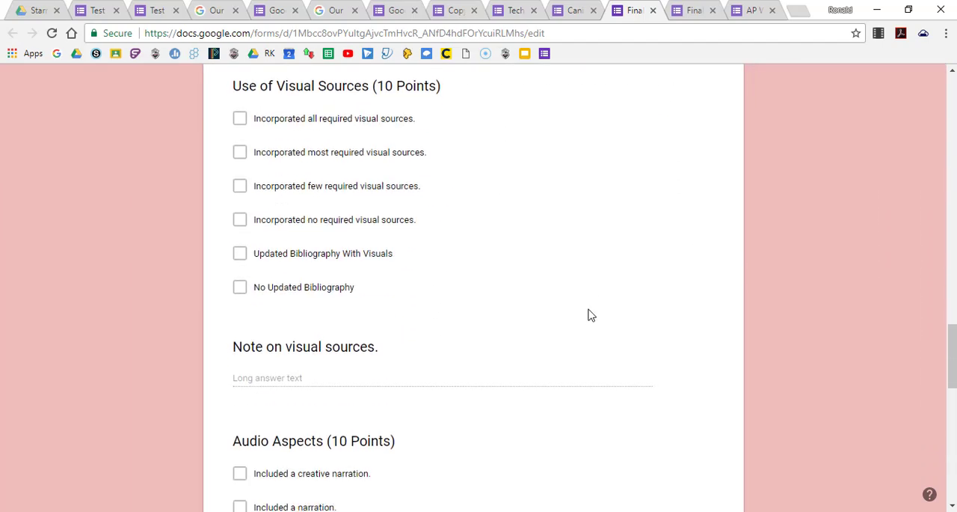
{"action": "scroll", "coordinate": [590, 313], "scroll_direction": "down", "scroll_amount": 3}
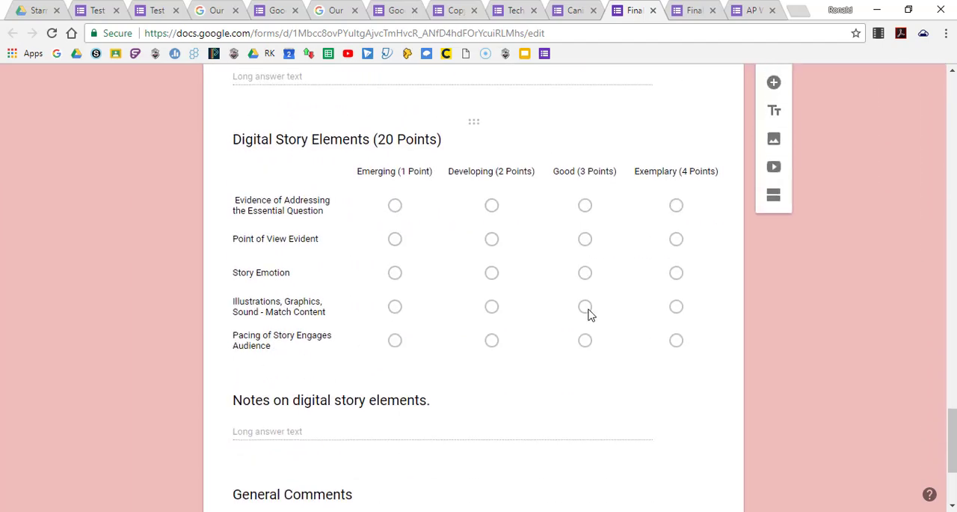
{"action": "scroll", "coordinate": [590, 312], "scroll_direction": "up", "scroll_amount": 9}
{"action": "scroll", "coordinate": [589, 313], "scroll_direction": "up", "scroll_amount": 15}
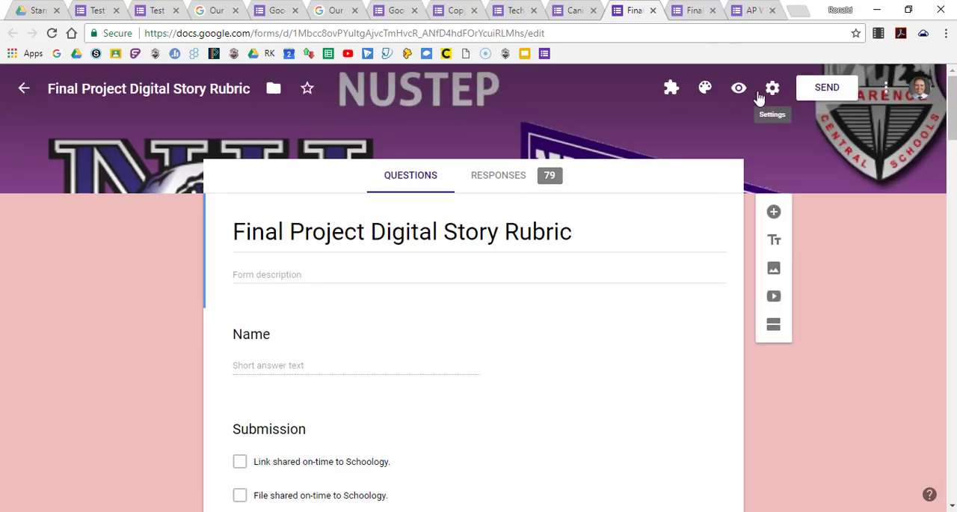
Preview the Final Project Digital Story Rubric and examine its scoring grids, notes fields and grade entry as displayed for filling out.
{"action": "left_click", "coordinate": [739, 88]}
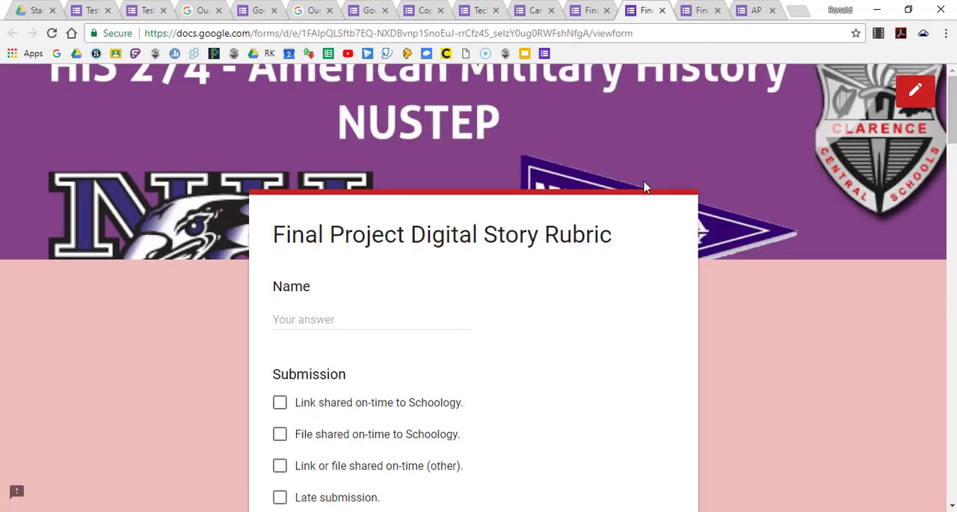
{"action": "scroll", "coordinate": [566, 174], "scroll_direction": "down", "scroll_amount": 3}
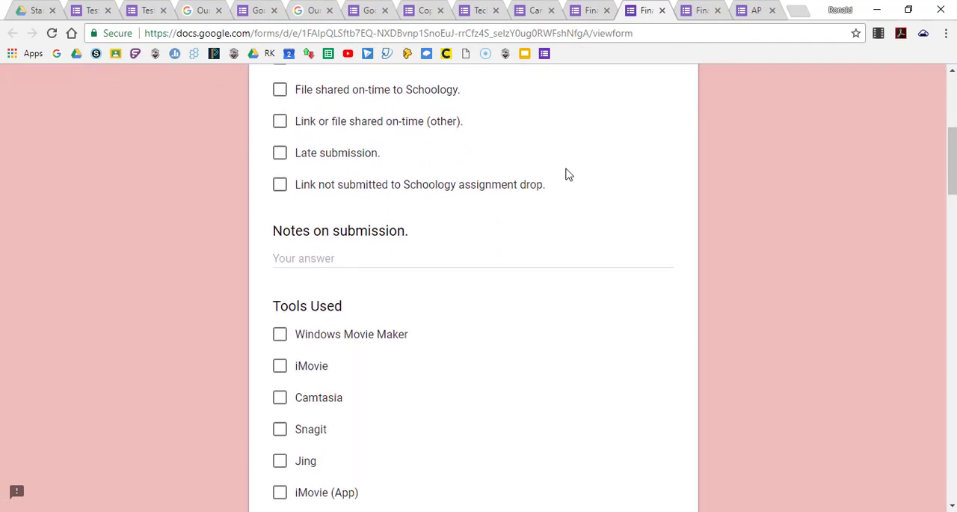
{"action": "scroll", "coordinate": [567, 175], "scroll_direction": "down", "scroll_amount": 10}
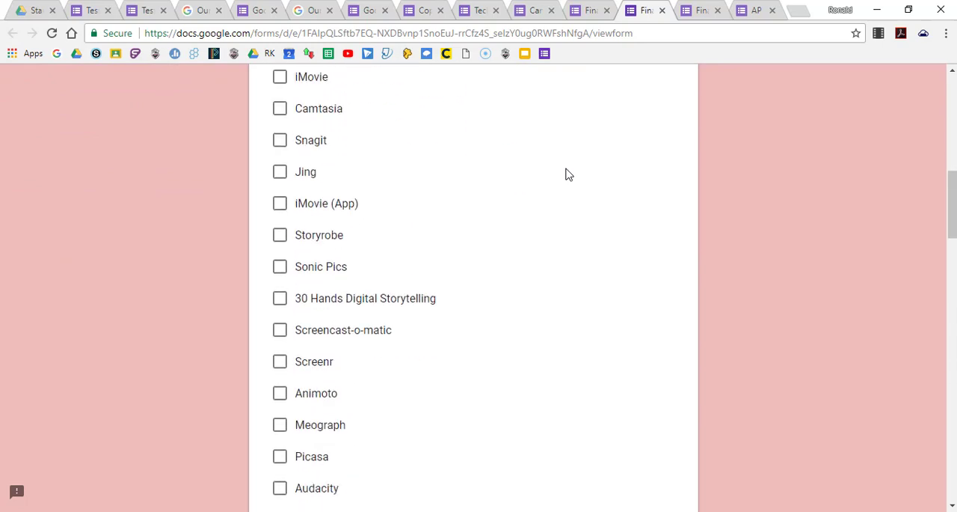
{"action": "scroll", "coordinate": [566, 174], "scroll_direction": "down", "scroll_amount": 4}
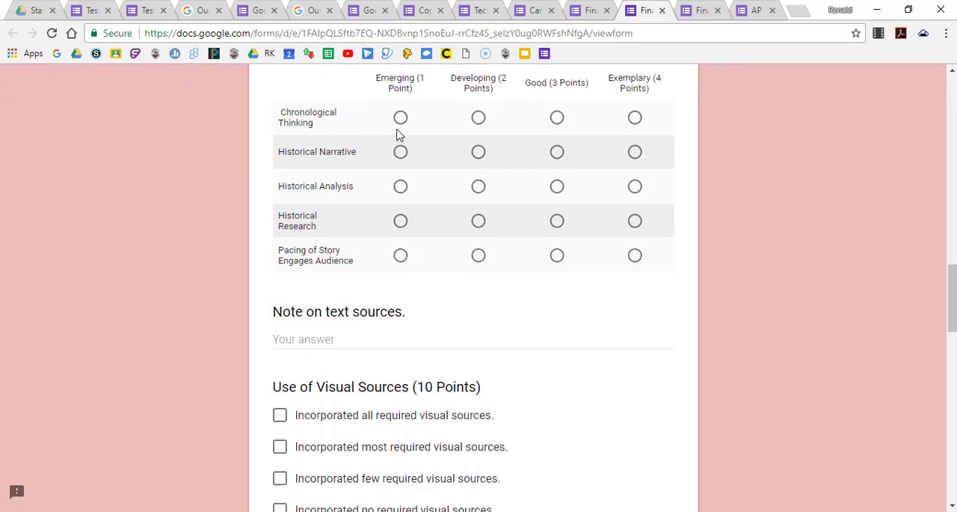
{"action": "scroll", "coordinate": [552, 238], "scroll_direction": "down", "scroll_amount": 12}
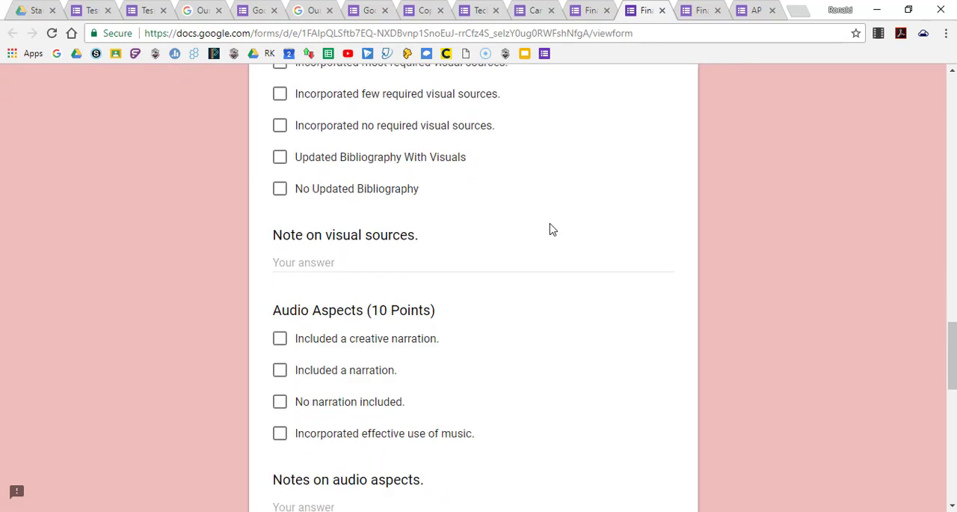
{"action": "scroll", "coordinate": [481, 291], "scroll_direction": "down", "scroll_amount": 3}
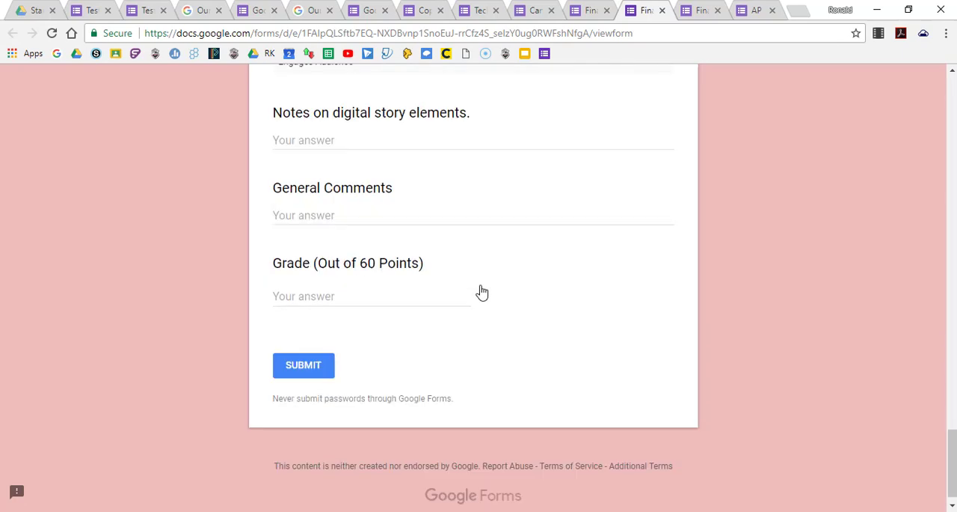
{"action": "scroll", "coordinate": [481, 291], "scroll_direction": "up", "scroll_amount": 18}
{"action": "scroll", "coordinate": [481, 291], "scroll_direction": "up", "scroll_amount": 10}
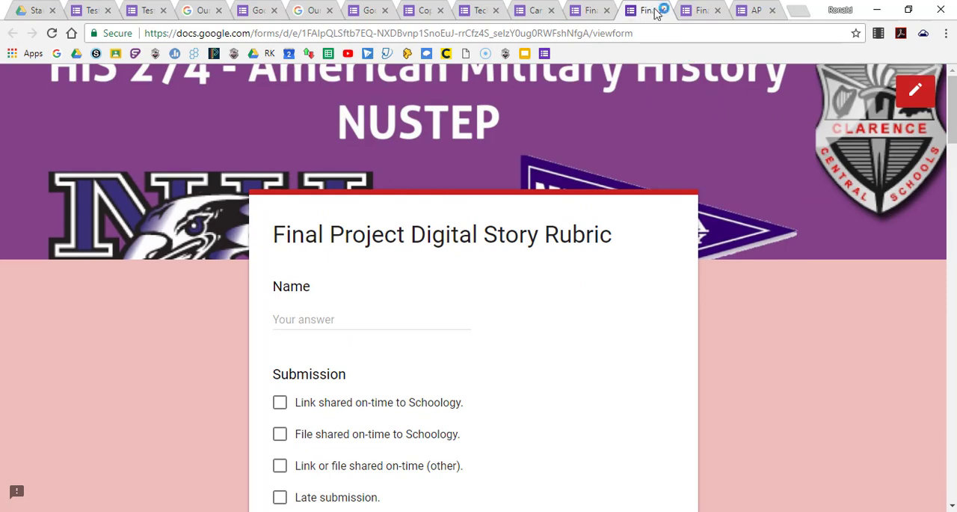
Review the AP World - Africa & Imperialism DBQ Rubric form's name fields, scored multiple-choice criteria and grade field, and return to the Test Form.
{"action": "left_click", "coordinate": [702, 10]}
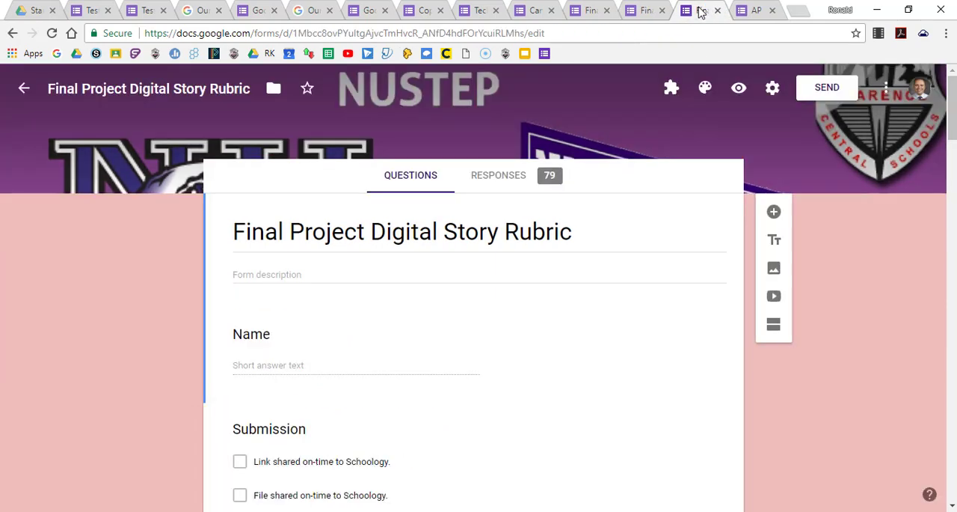
{"action": "left_click", "coordinate": [752, 10]}
{"action": "scroll", "coordinate": [549, 323], "scroll_direction": "down", "scroll_amount": 10}
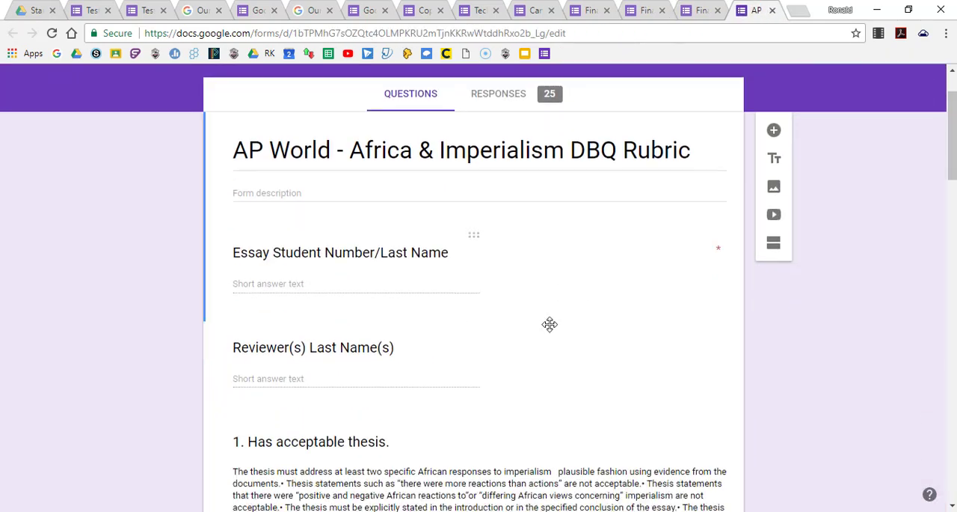
{"action": "scroll", "coordinate": [550, 326], "scroll_direction": "down", "scroll_amount": 10}
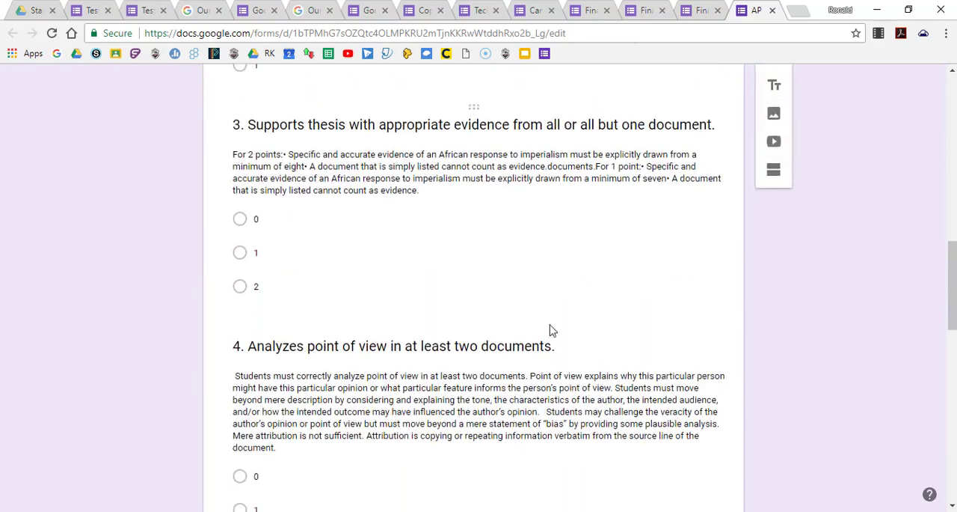
{"action": "scroll", "coordinate": [550, 324], "scroll_direction": "down", "scroll_amount": 4}
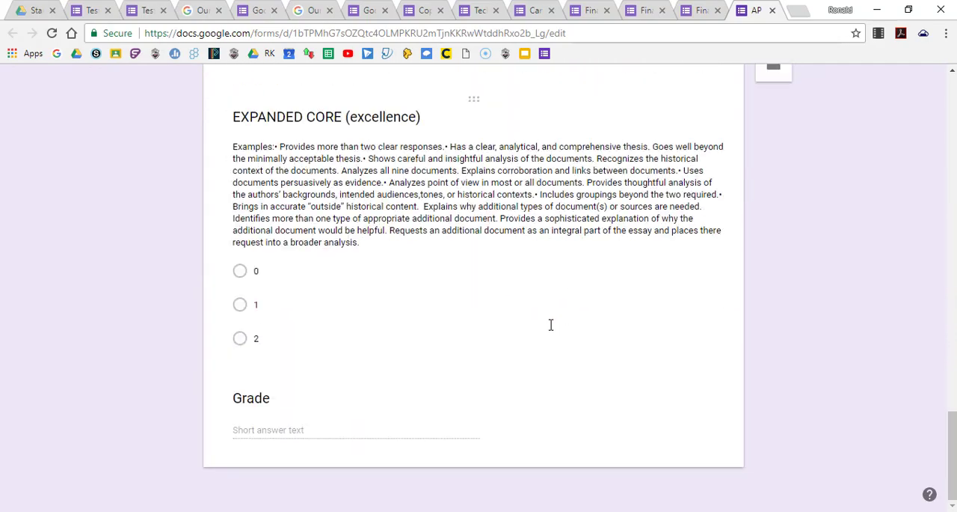
{"action": "scroll", "coordinate": [552, 329], "scroll_direction": "up", "scroll_amount": 15}
{"action": "scroll", "coordinate": [552, 331], "scroll_direction": "up", "scroll_amount": 3}
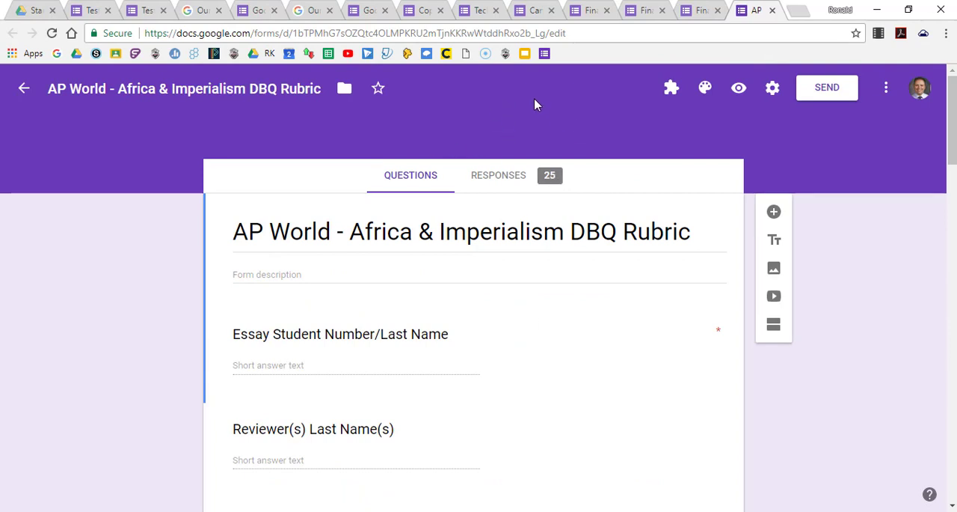
{"action": "left_click", "coordinate": [88, 11]}
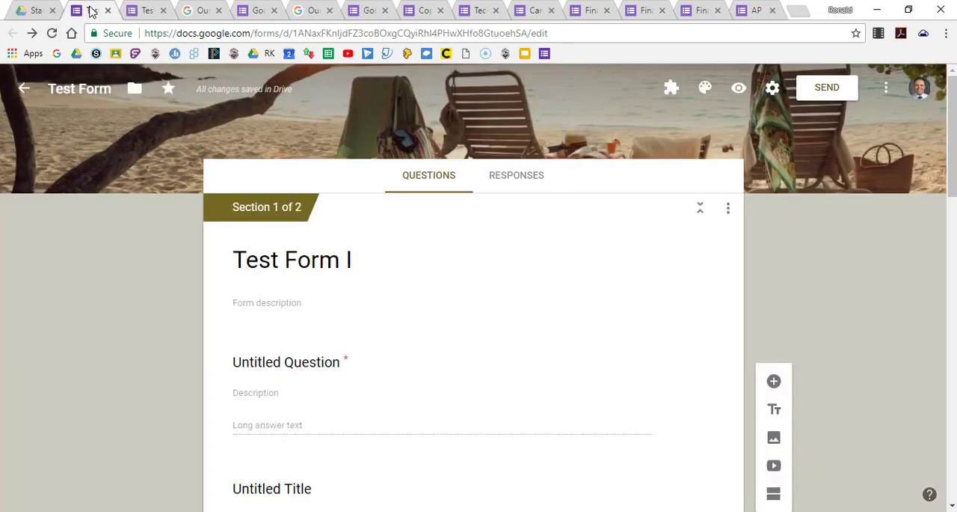